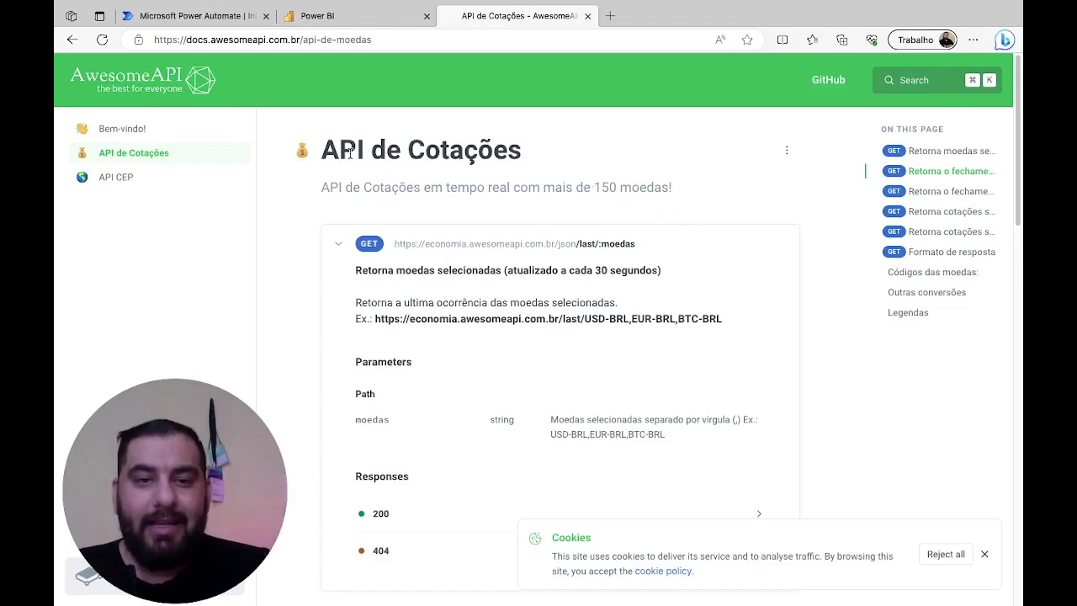
scroll(472, 185, "down", 1)
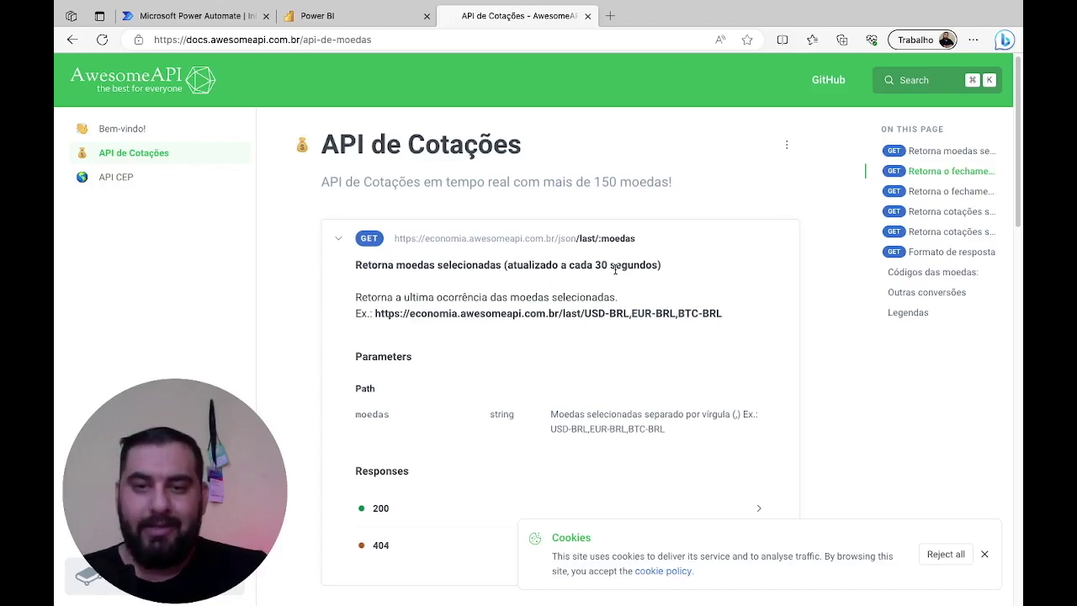
left_click_drag(375, 313, 713, 311)
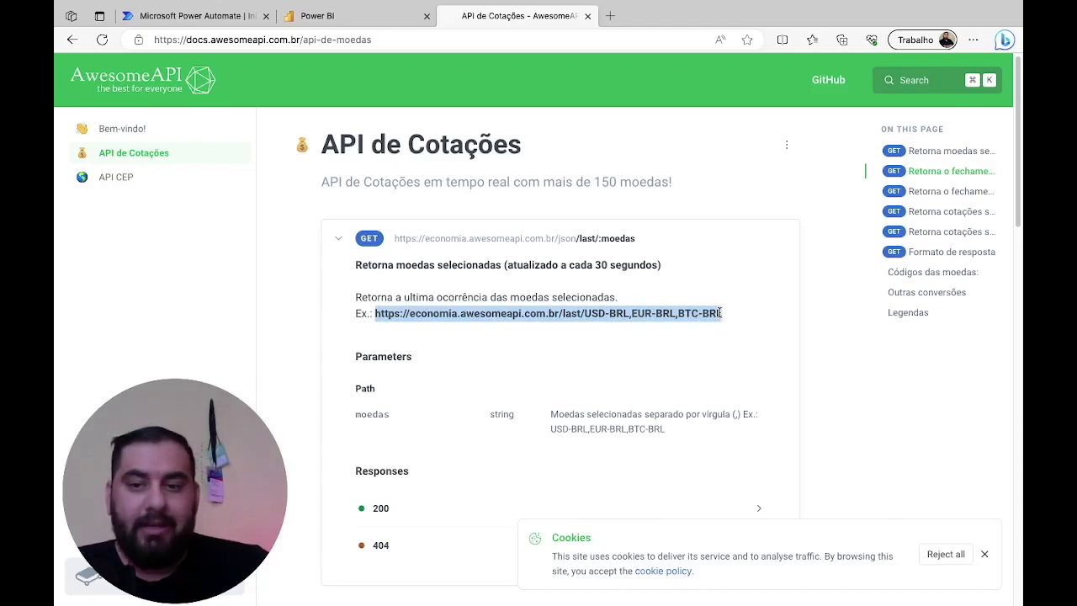
left_click_drag(720, 313, 721, 314)
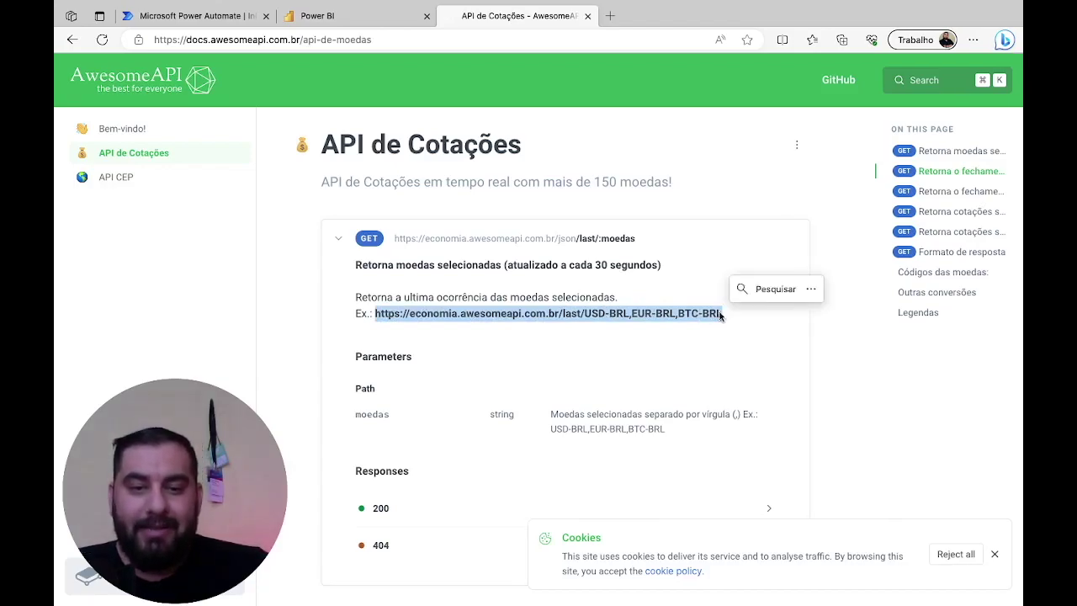
left_click(720, 314)
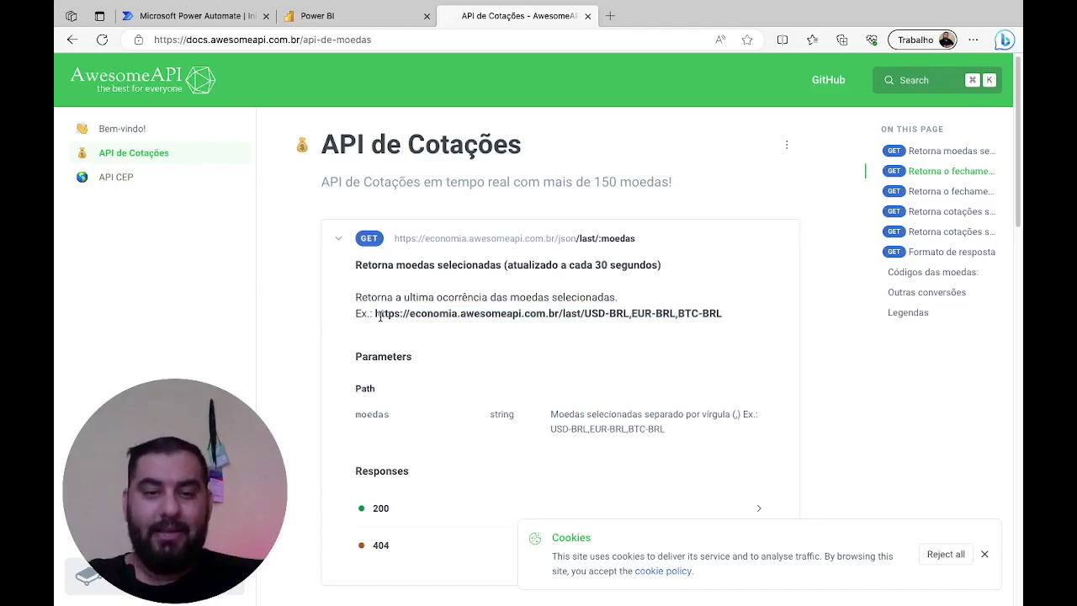
left_click_drag(377, 314, 631, 318)
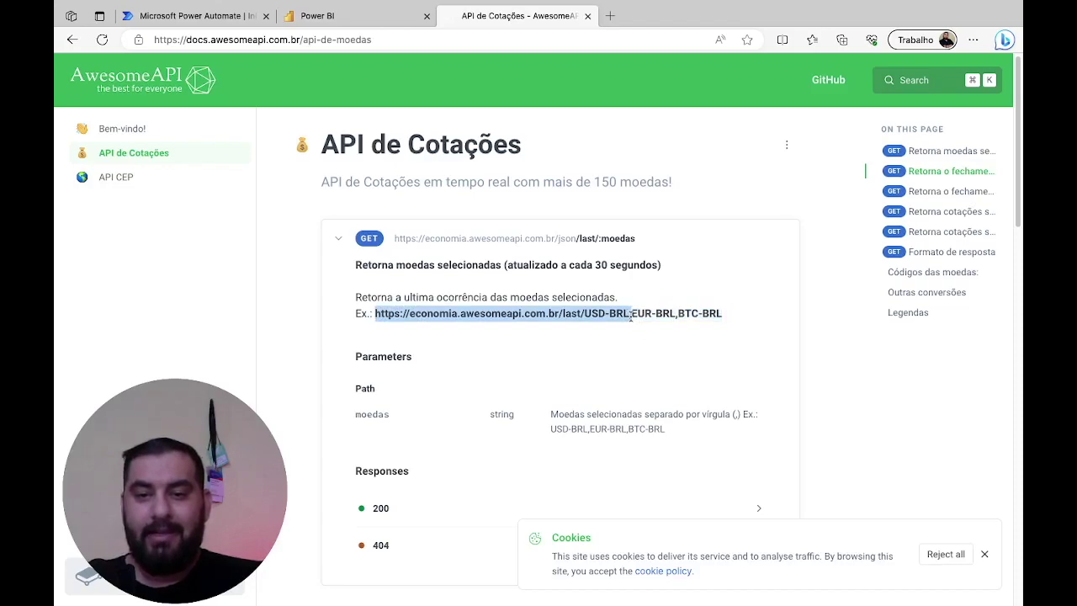
left_click_drag(628, 316, 630, 316)
key("ctrl+c")
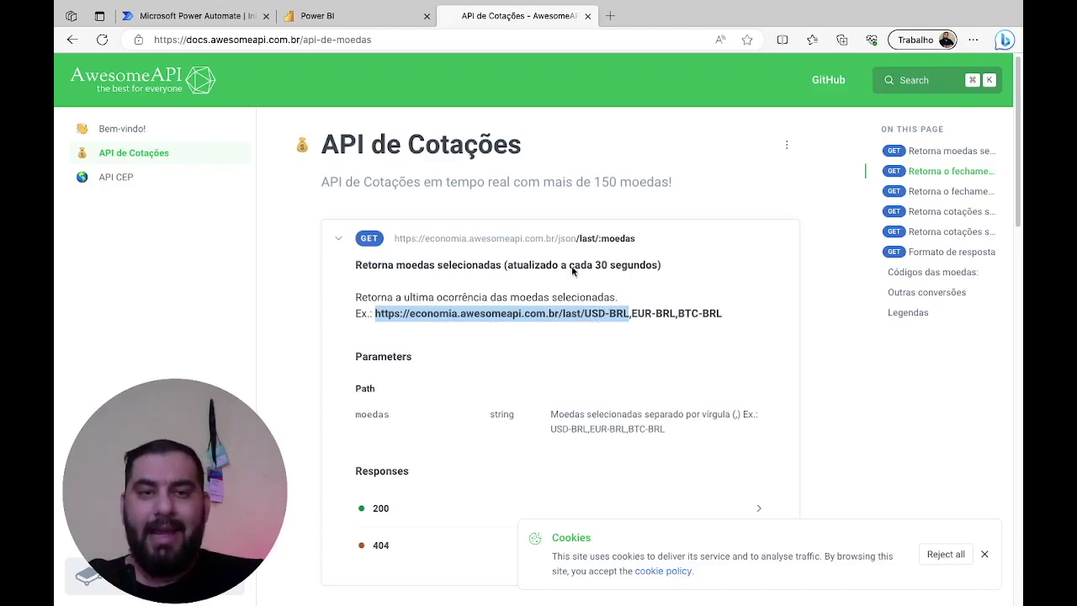
- Switch to Power Automate and create a scheduled cloud flow named "[Near Real Time] API Dolar" that repeats every 1 minute
left_click(216, 15)
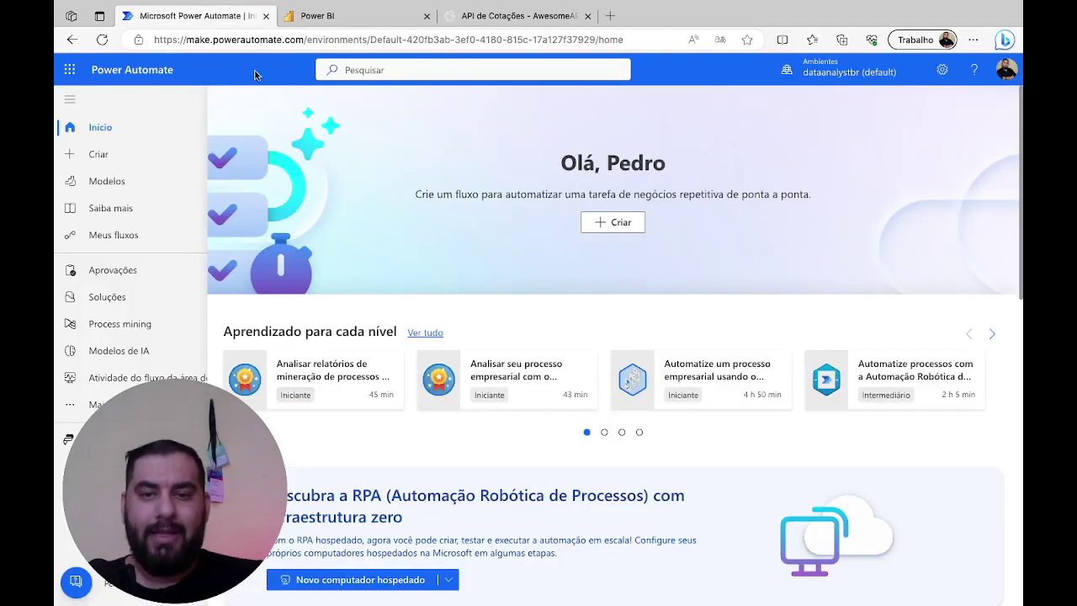
left_click(118, 160)
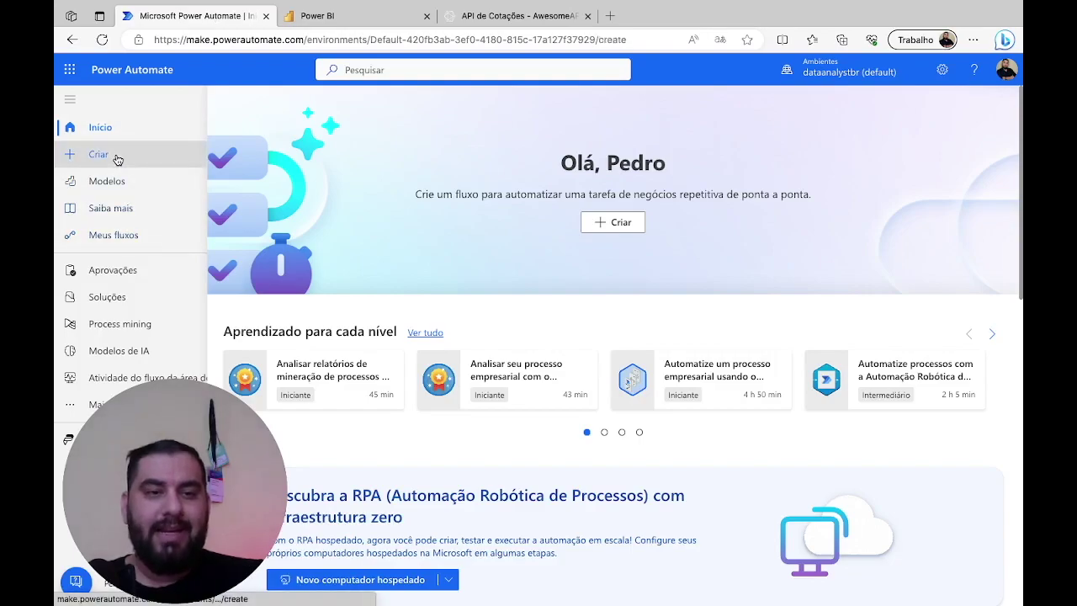
left_click(549, 290)
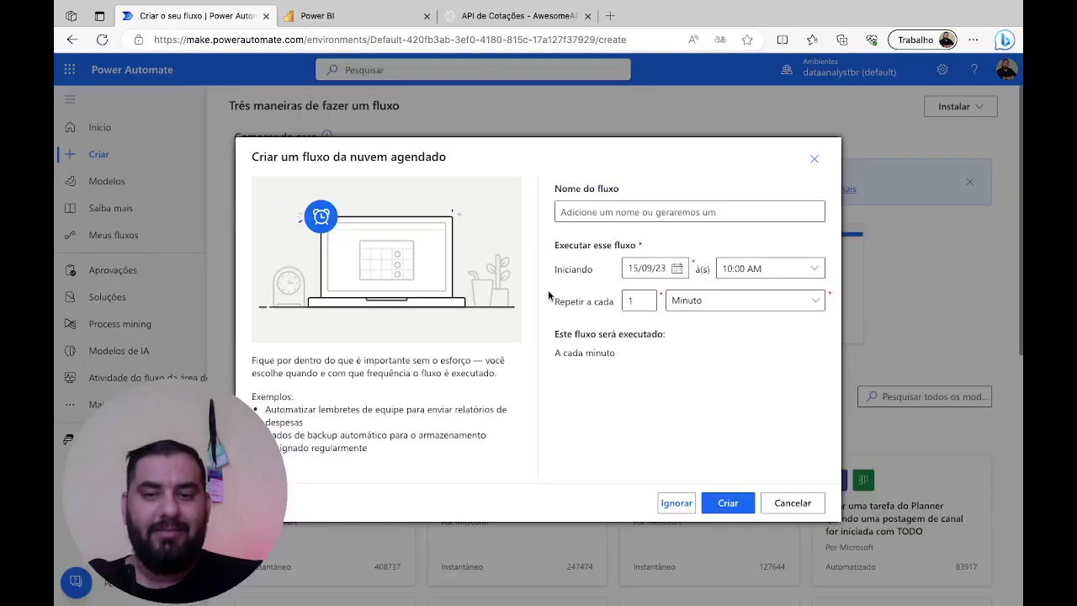
left_click(647, 207)
type("[")
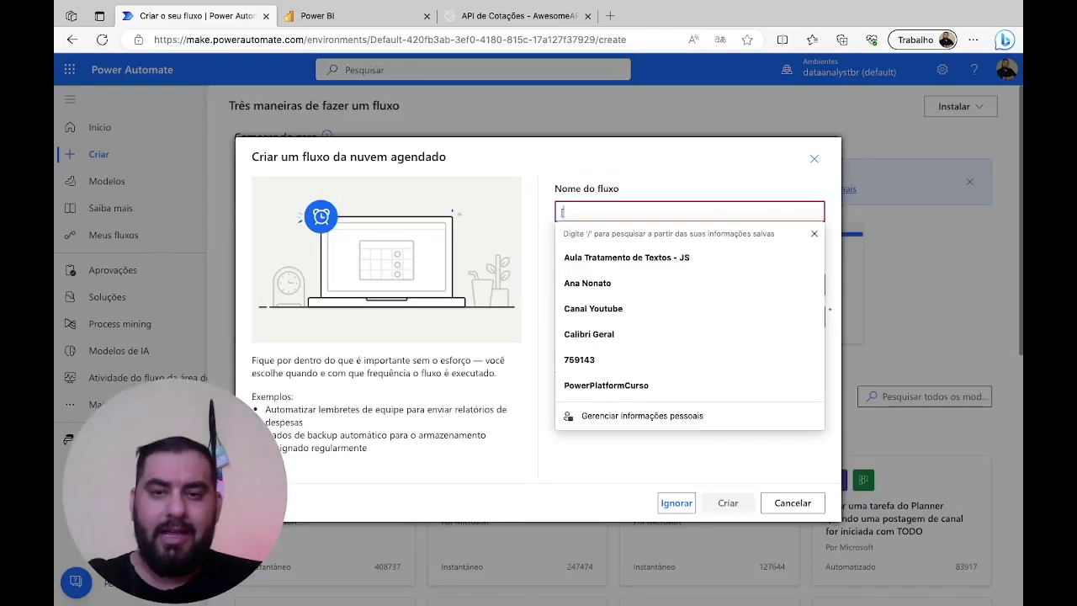
type("Near Real Time] API Dolar")
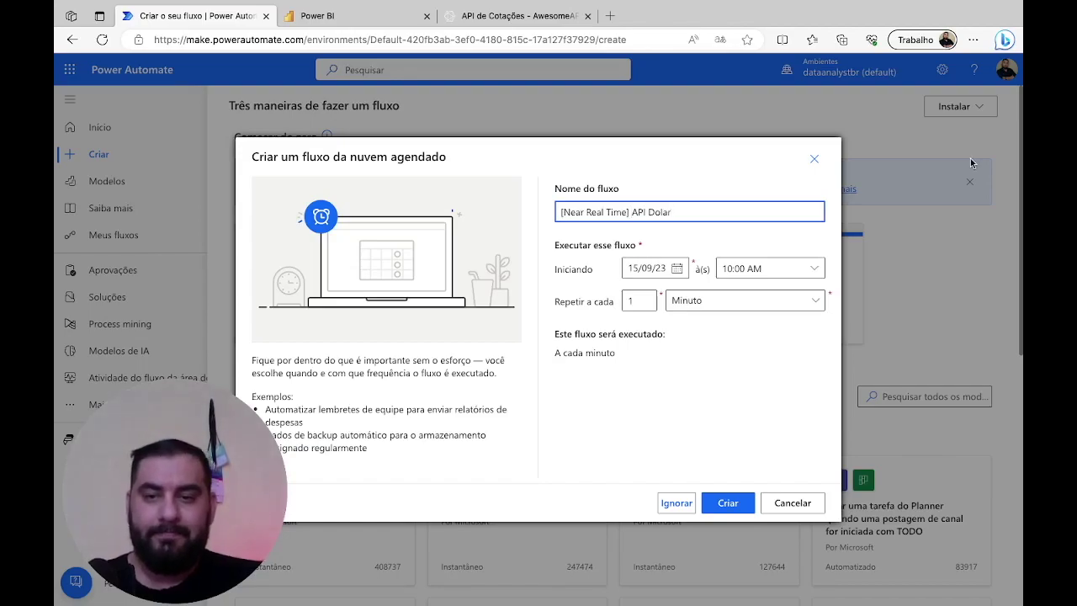
left_click(729, 502)
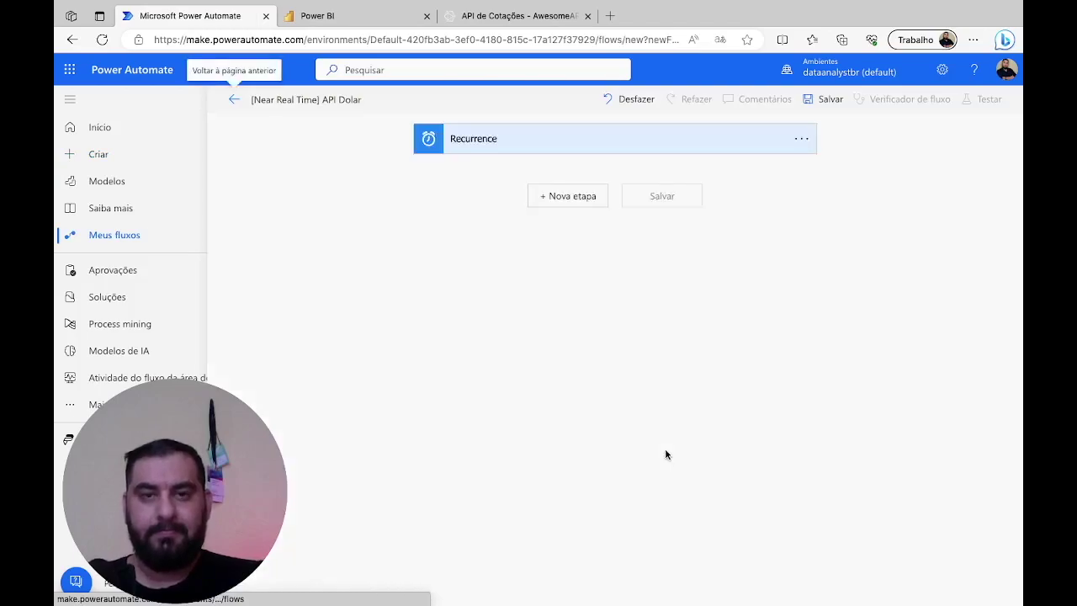
- Add the premium HTTP action as a new step after the Recurrence trigger, searching the connectors for "http"
left_click(543, 200)
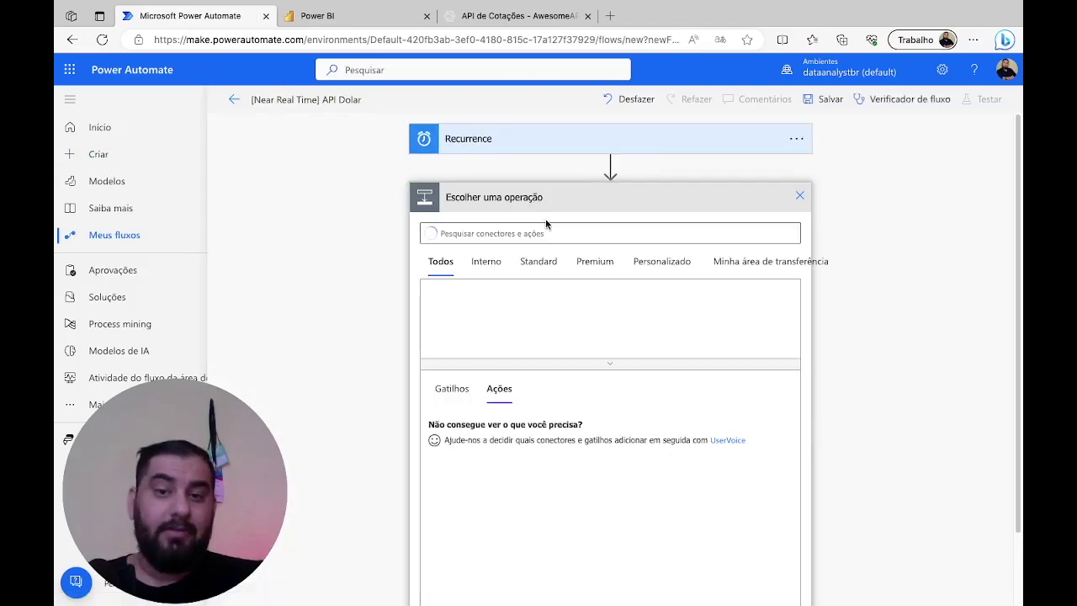
left_click(604, 272)
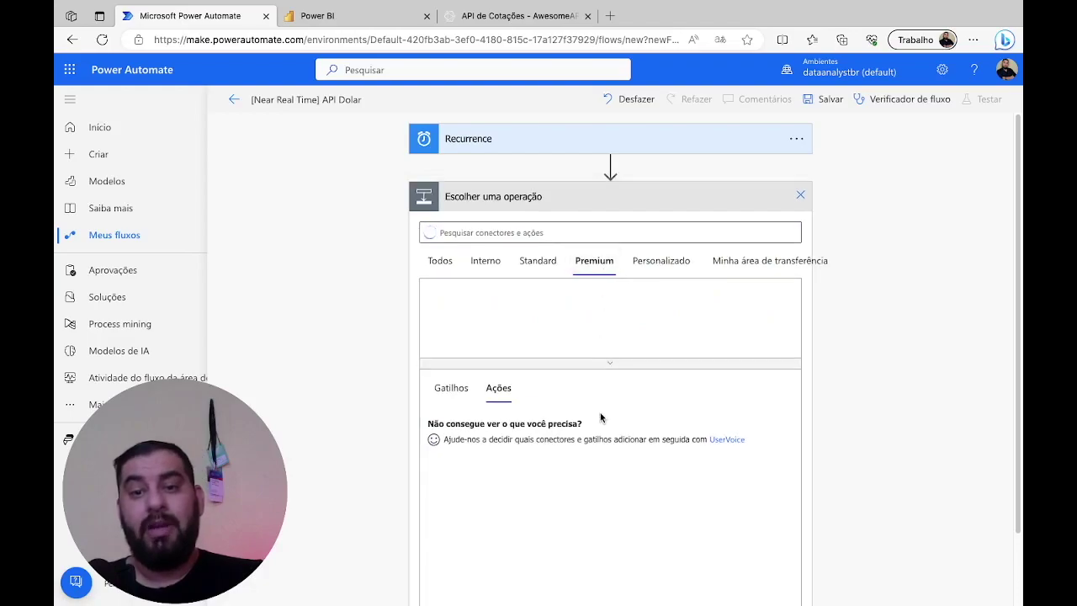
left_click(619, 365)
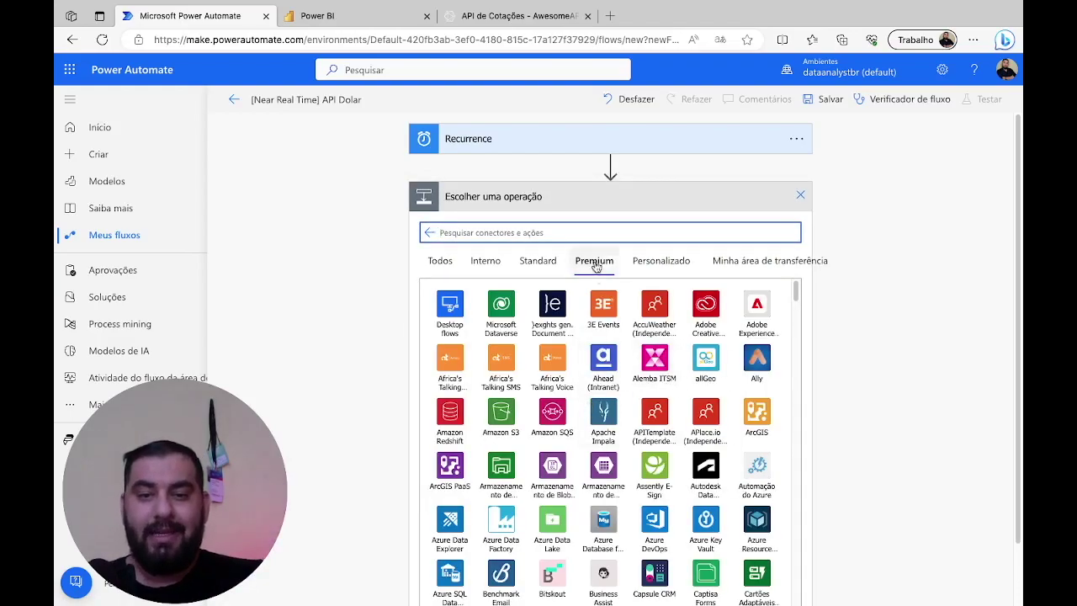
left_click(623, 233)
type("htt")
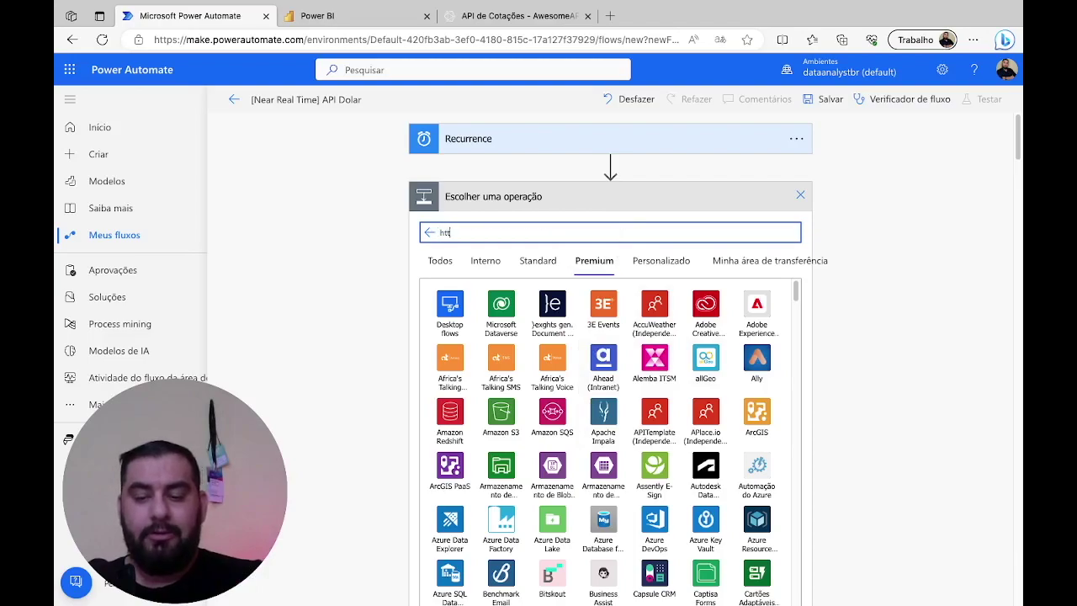
type("p")
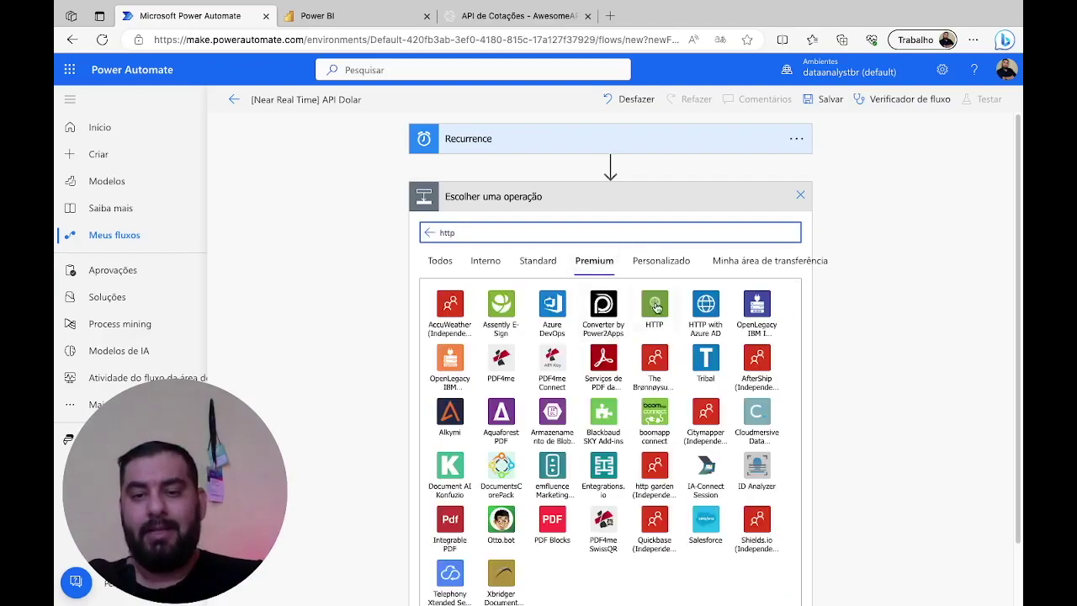
left_click(654, 307)
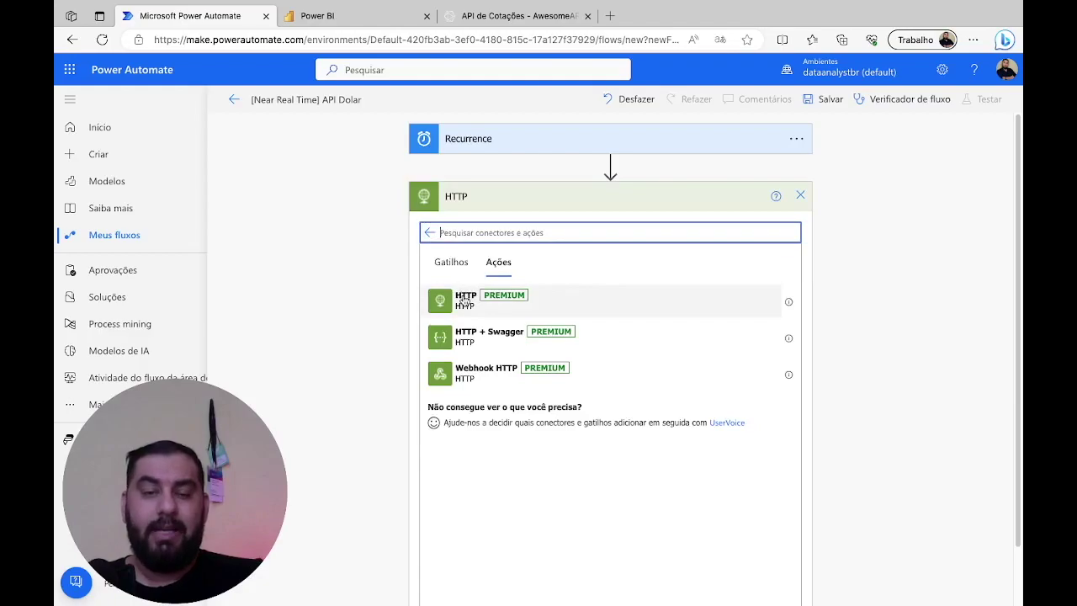
left_click(463, 301)
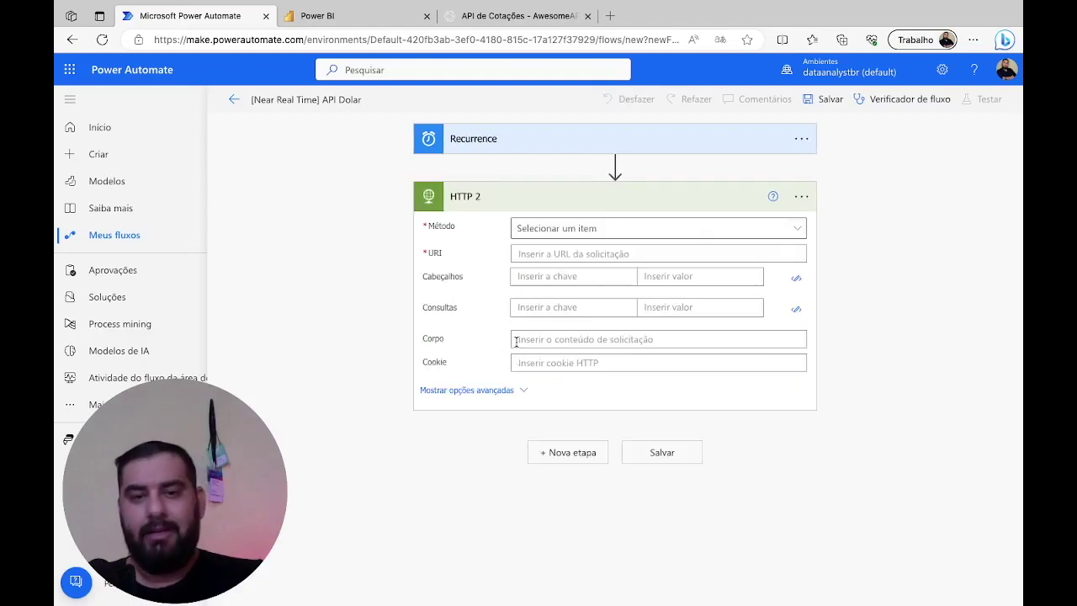
left_click(582, 229)
left_click(566, 324)
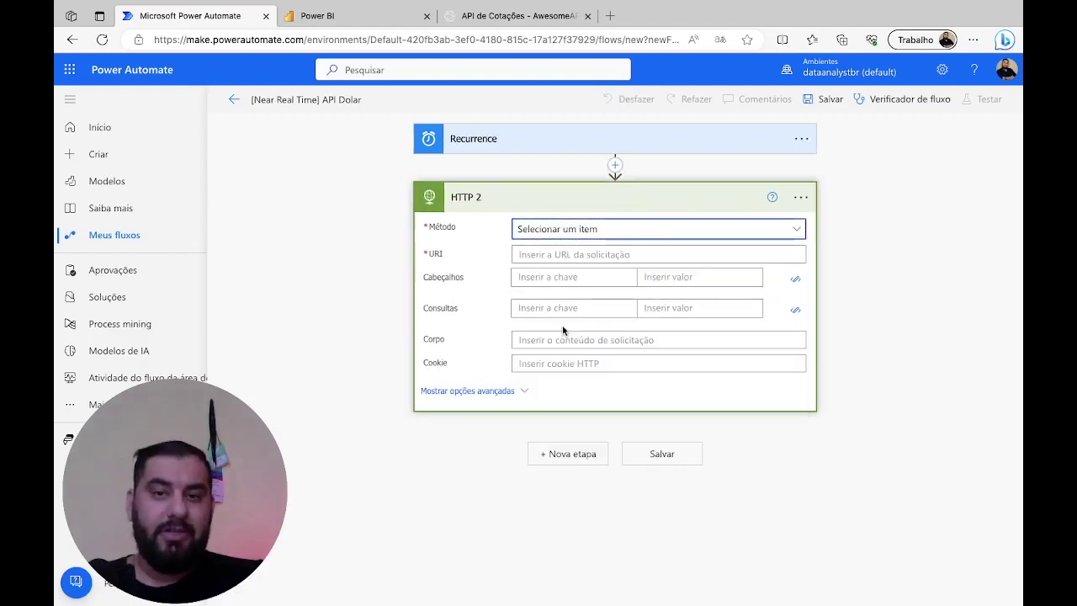
left_click(580, 256)
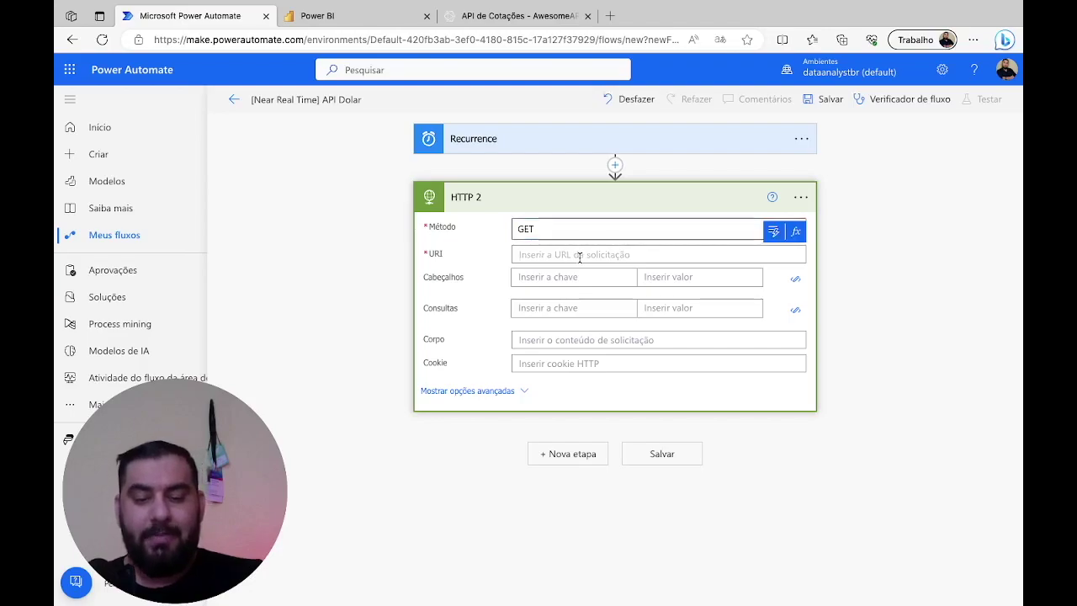
key("ctrl+v")
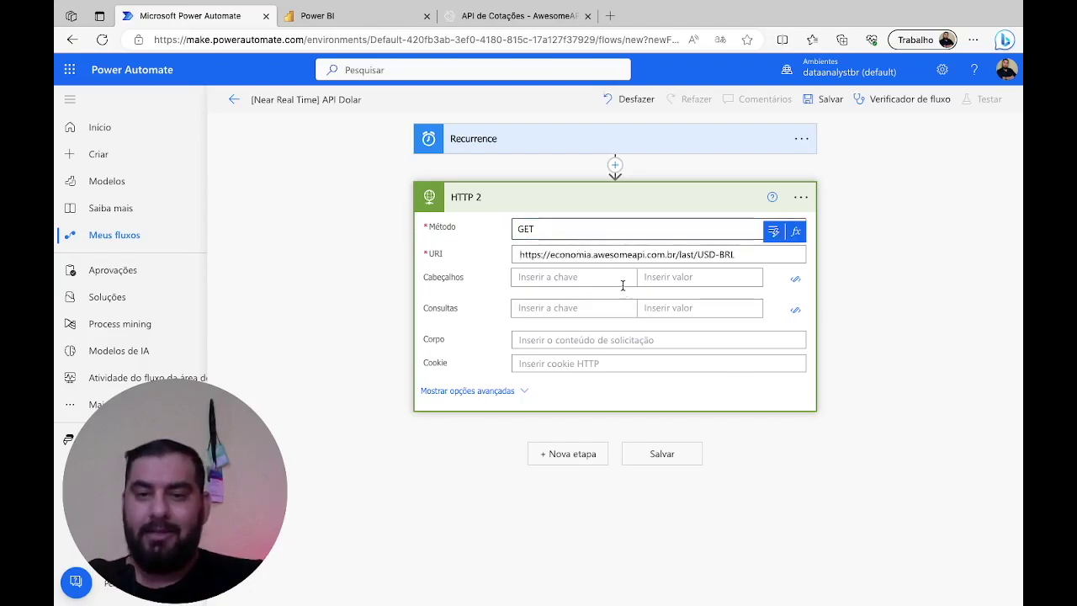
left_click(842, 105)
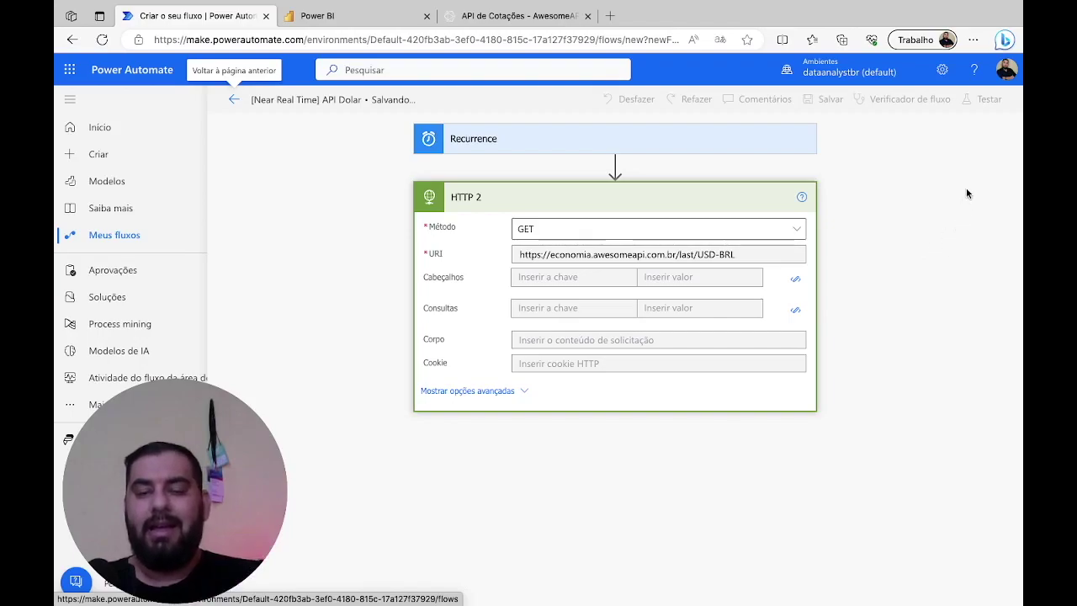
- Test the saved flow with a manual run and go to its execution results
left_click(982, 101)
left_click(839, 138)
left_click(831, 582)
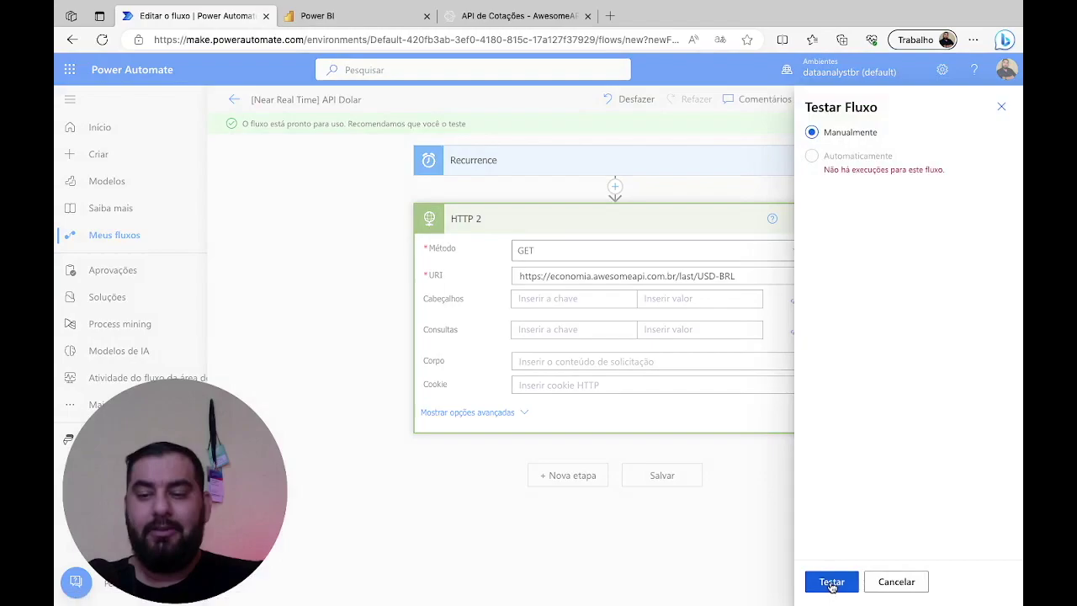
left_click(831, 582)
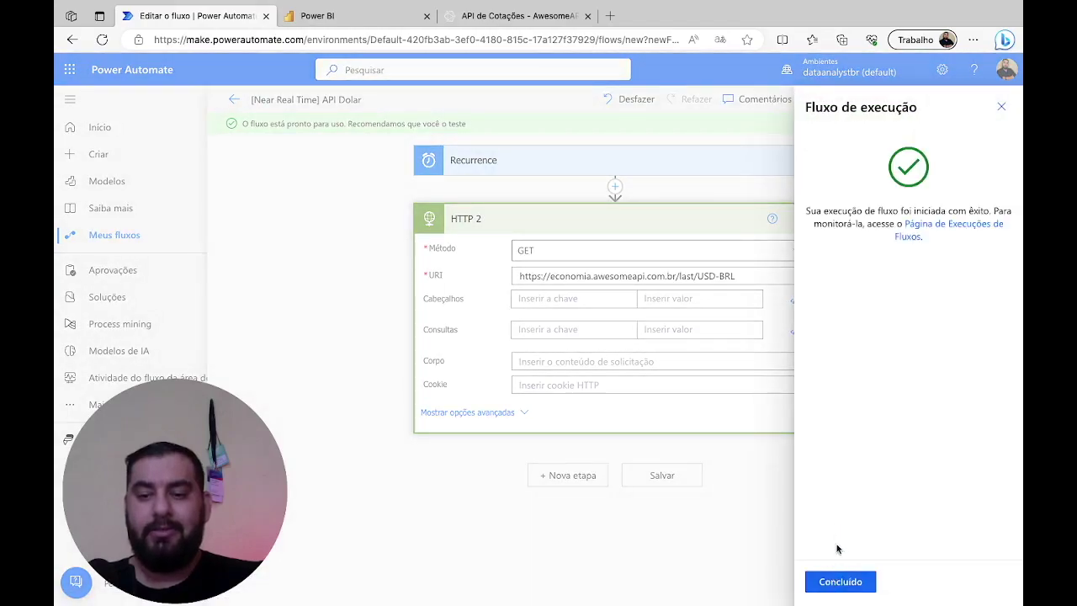
left_click(837, 582)
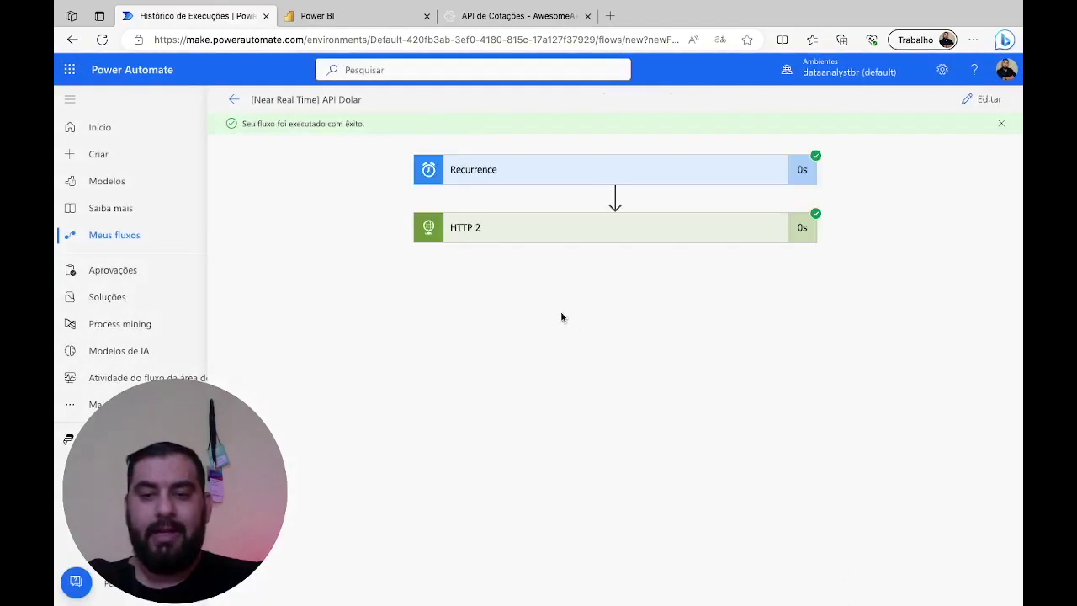
- Examine the HTTP step's output body, checking the USD-BRL high, low, bid and ask fields and the create_date
left_click(555, 229)
scroll(850, 337, "down", 3)
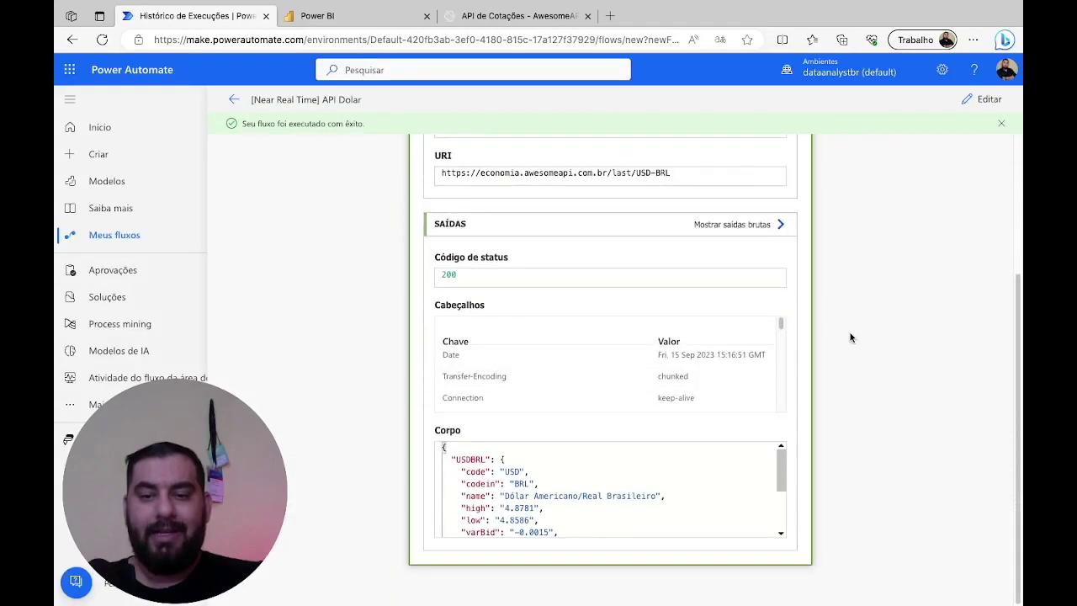
scroll(557, 488, "down", 3)
scroll(522, 480, "up", 3)
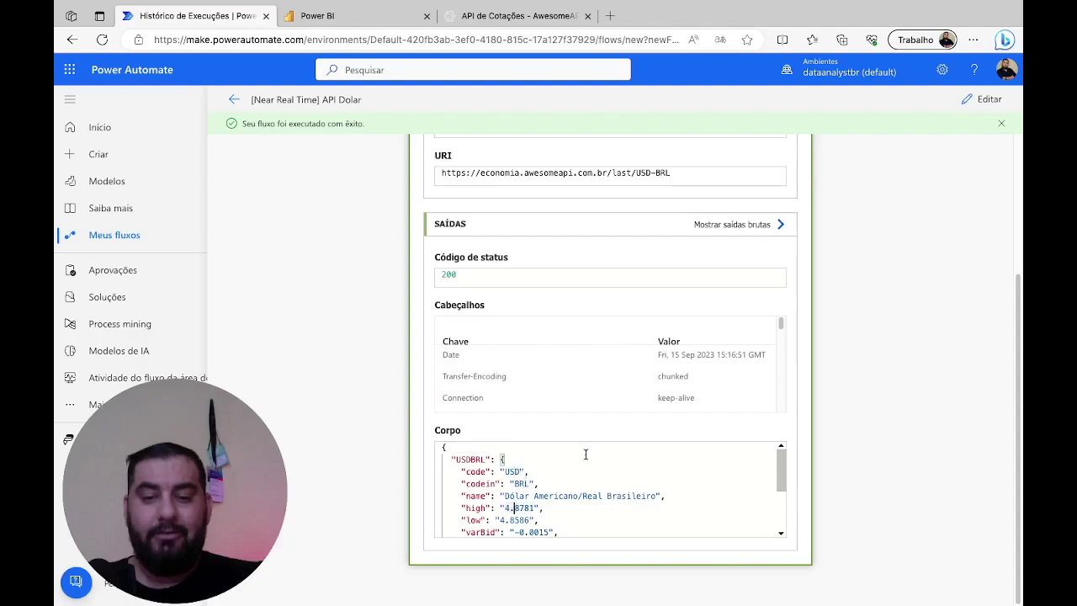
scroll(587, 455, "down", 1)
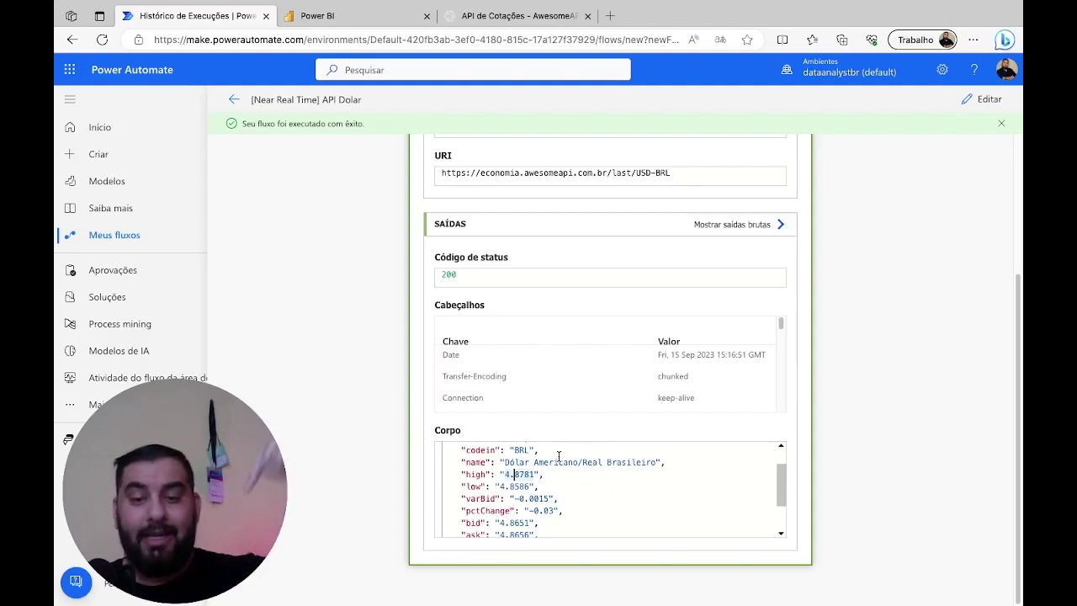
scroll(540, 489, "down", 2)
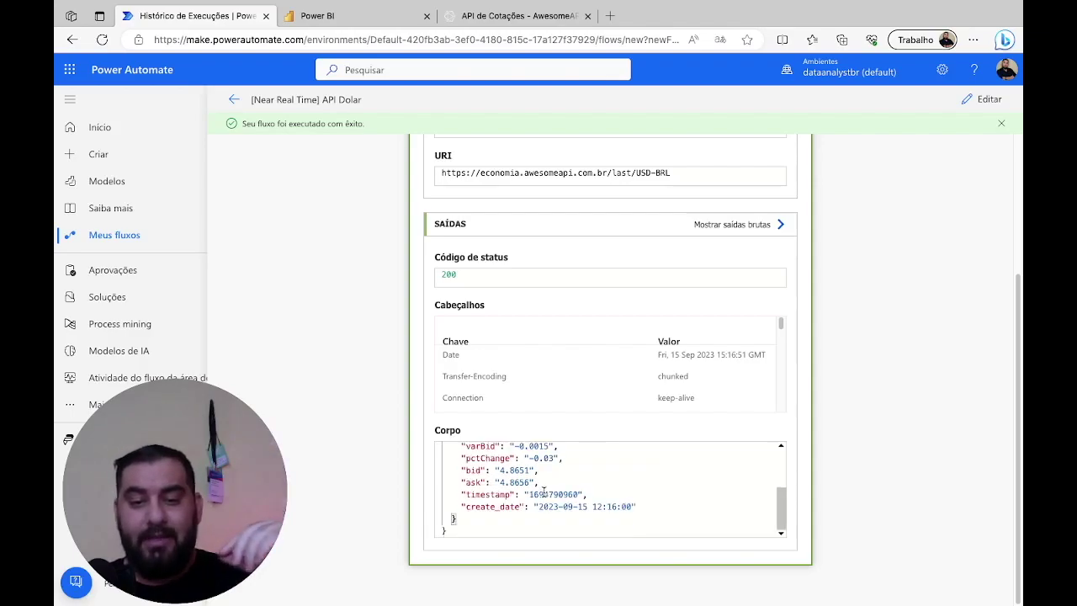
left_click_drag(645, 507, 469, 504)
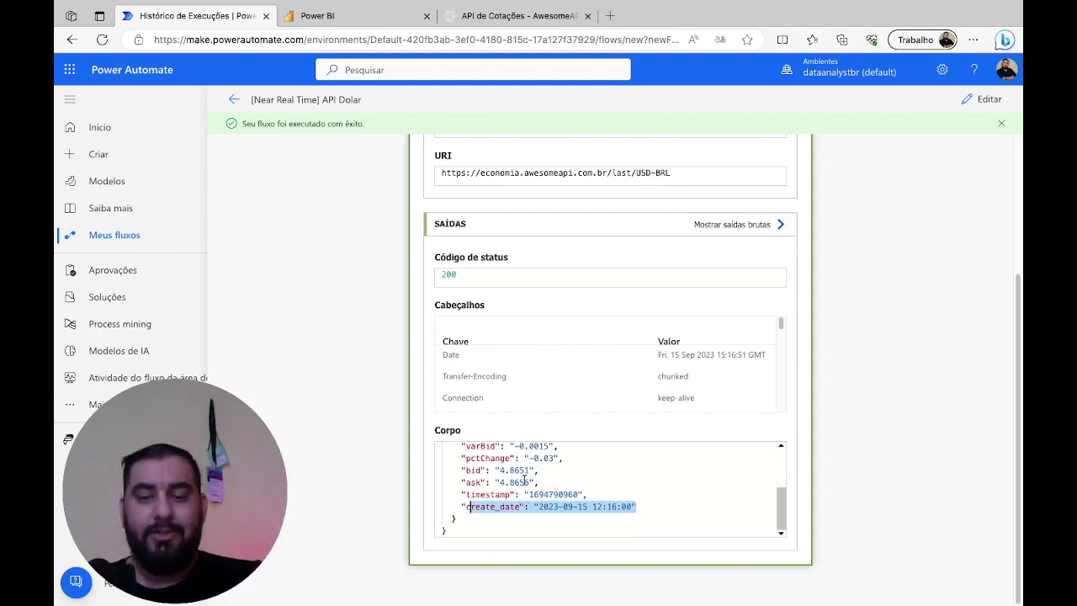
scroll(548, 476, "up", 1)
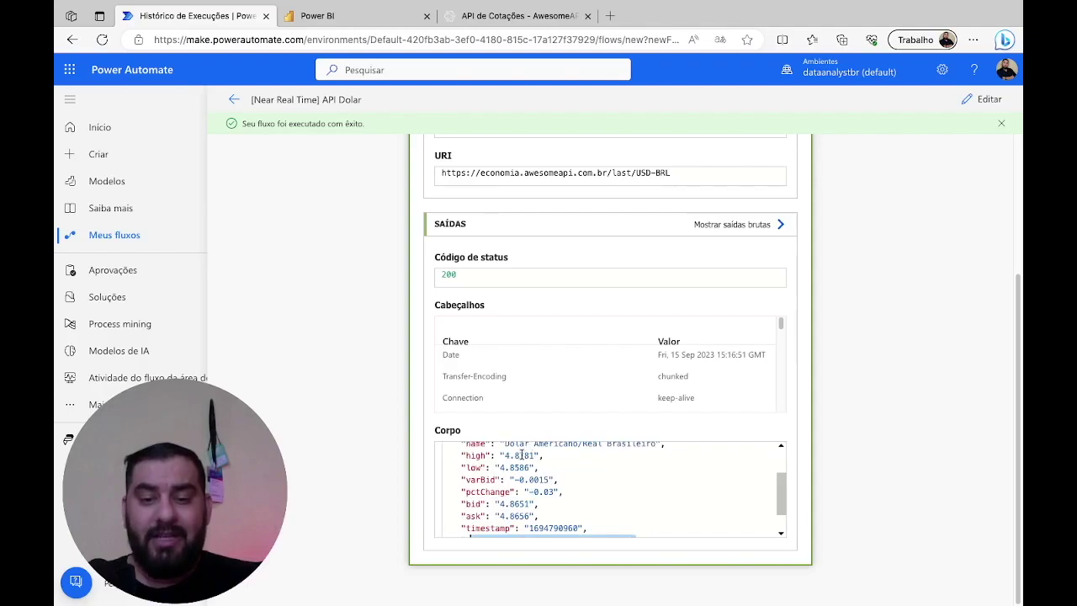
double_click(521, 454)
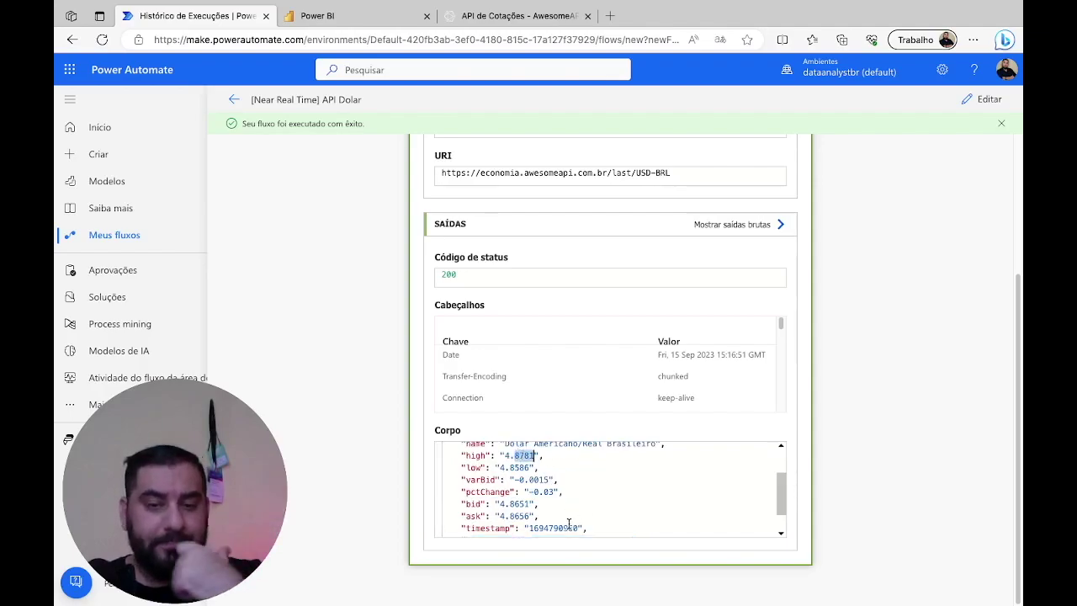
scroll(568, 523, "up", 1)
scroll(568, 522, "down", 3)
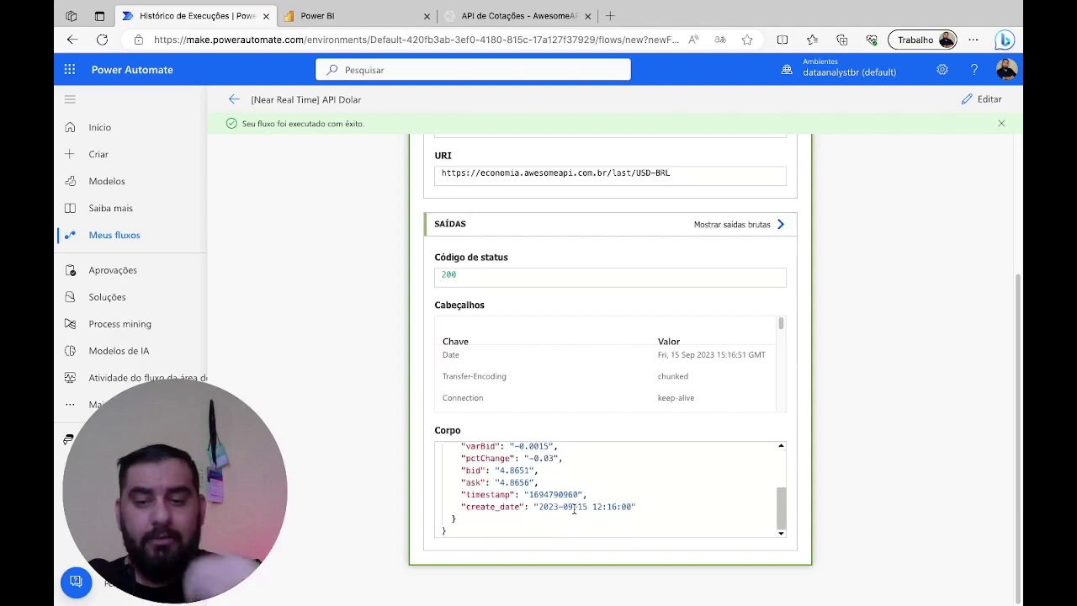
double_click(573, 507)
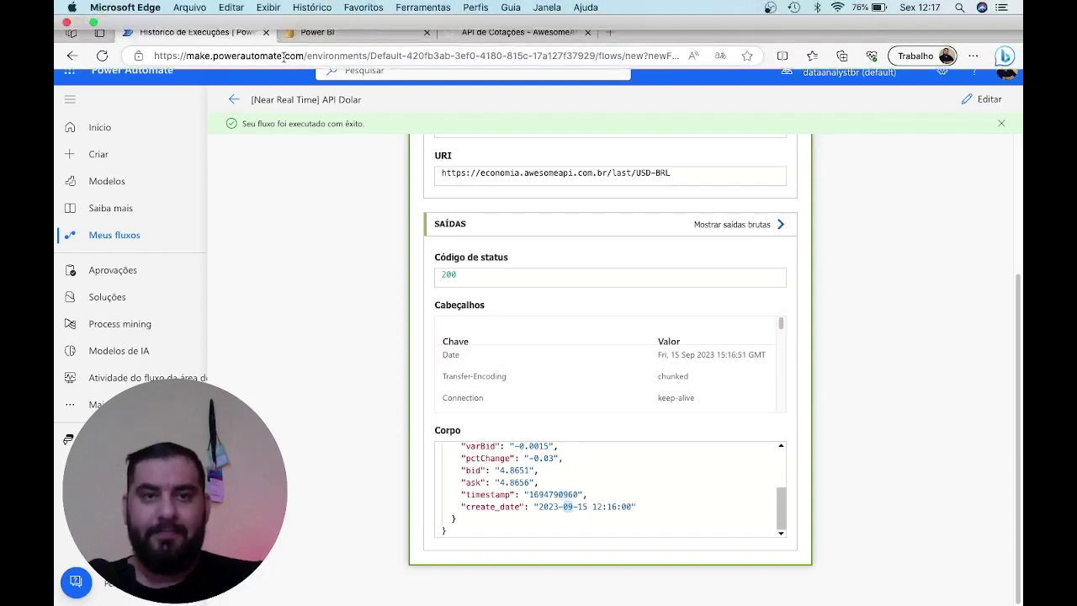
- Switch to Power BI and start a new API streaming dataset named API-Dolar in the Canal Youtube workspace
left_click(344, 52)
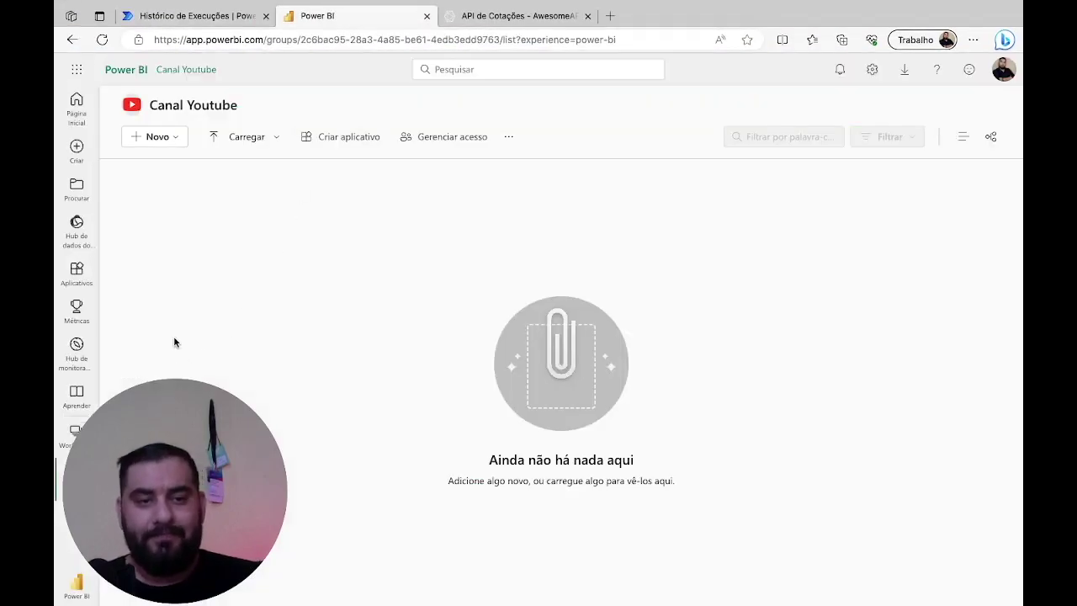
left_click(70, 433)
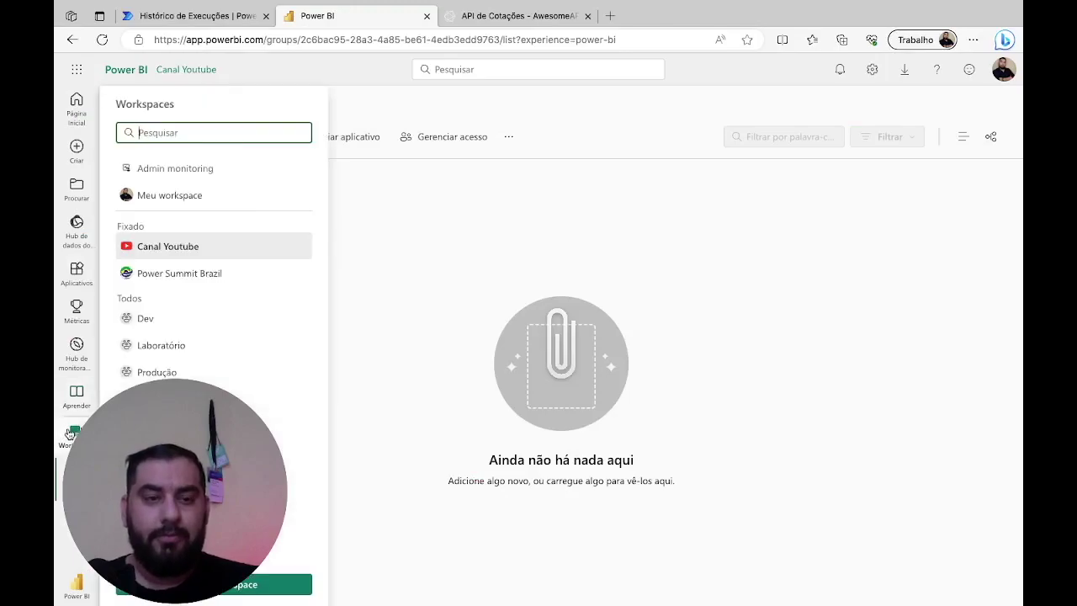
left_click(212, 246)
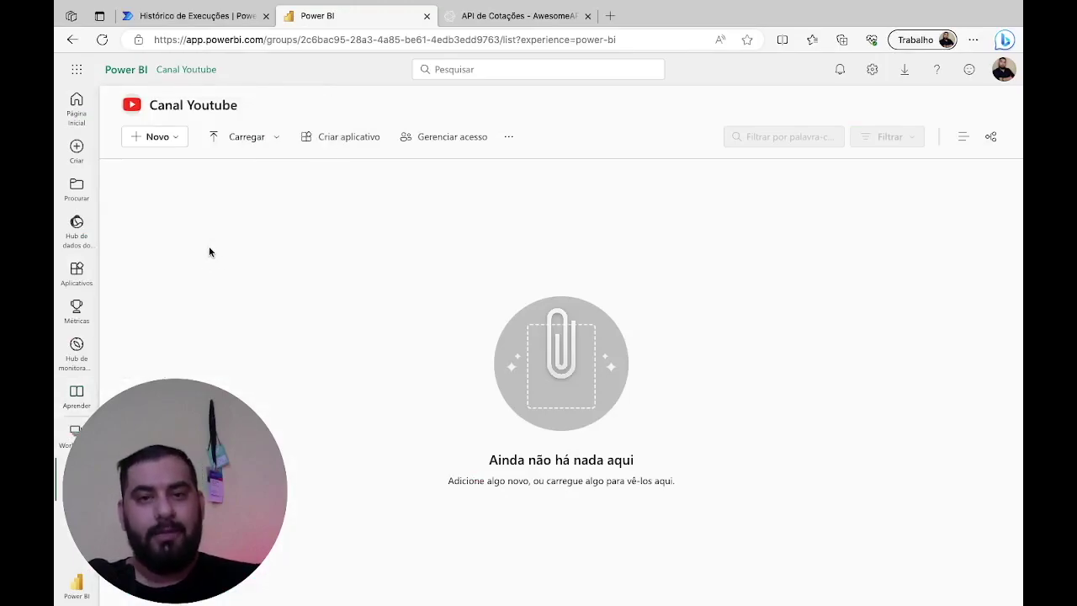
left_click(176, 145)
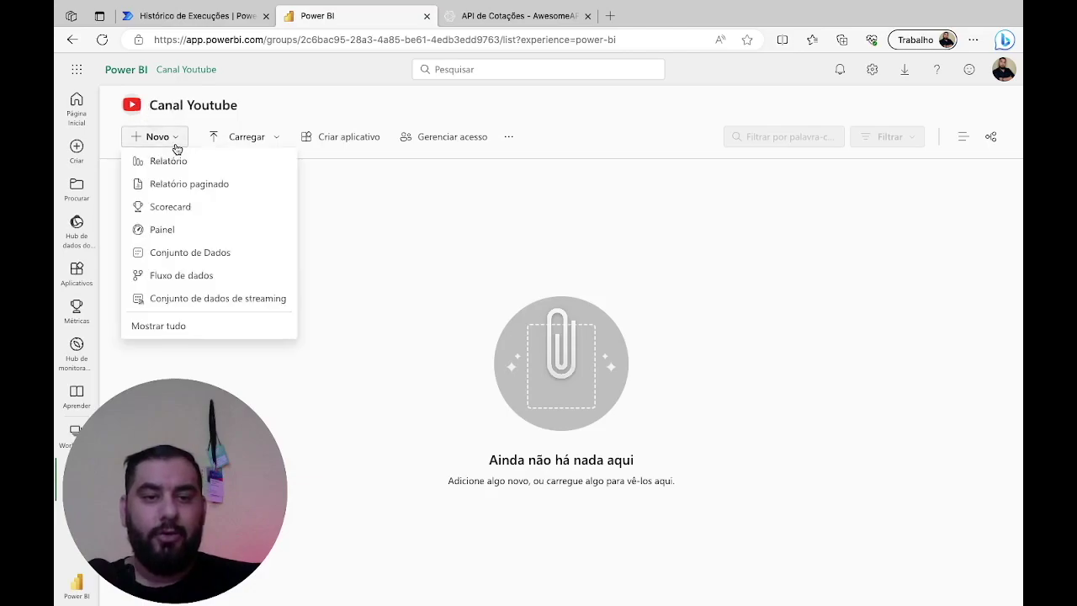
left_click(200, 299)
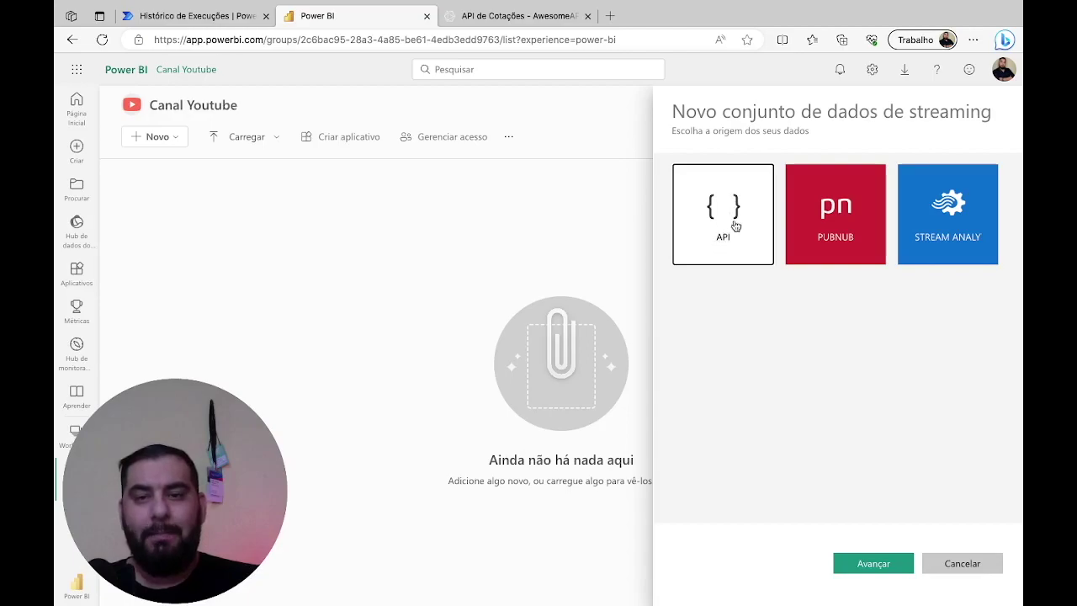
left_click(845, 561)
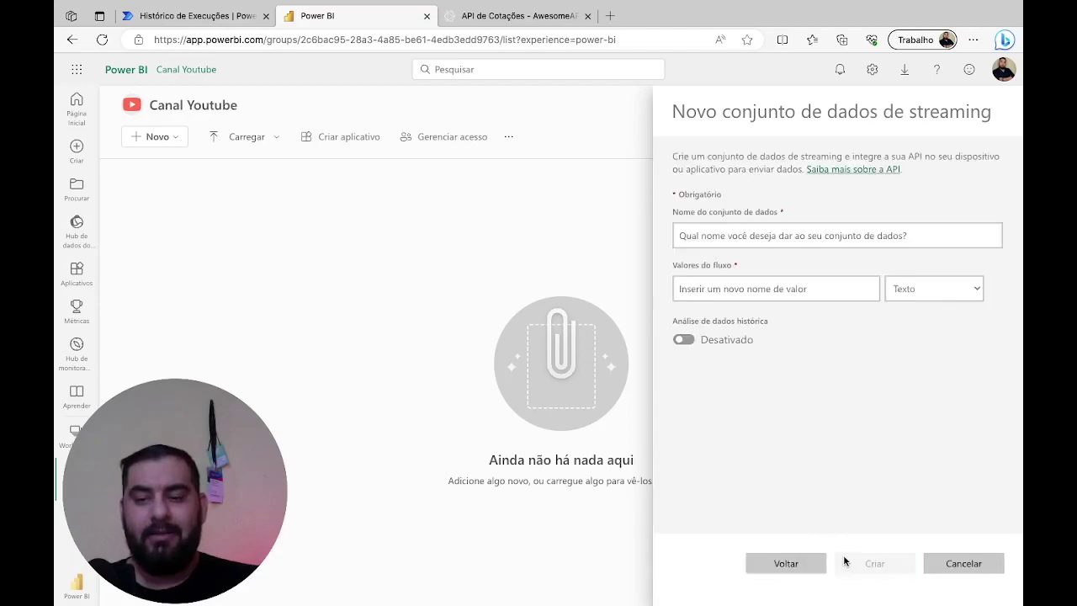
left_click(777, 239)
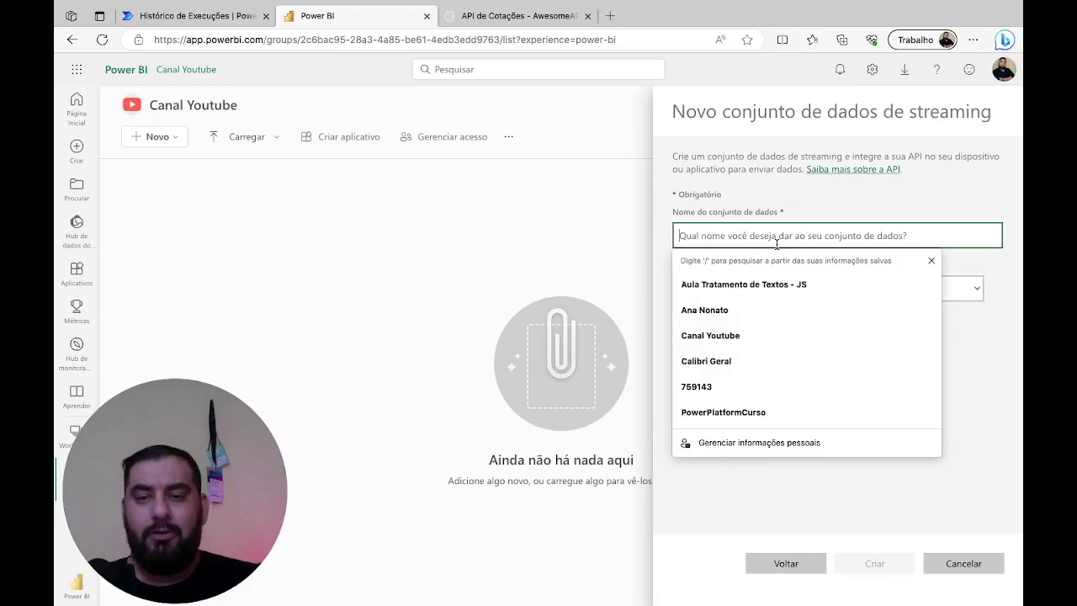
type("API-Dolar")
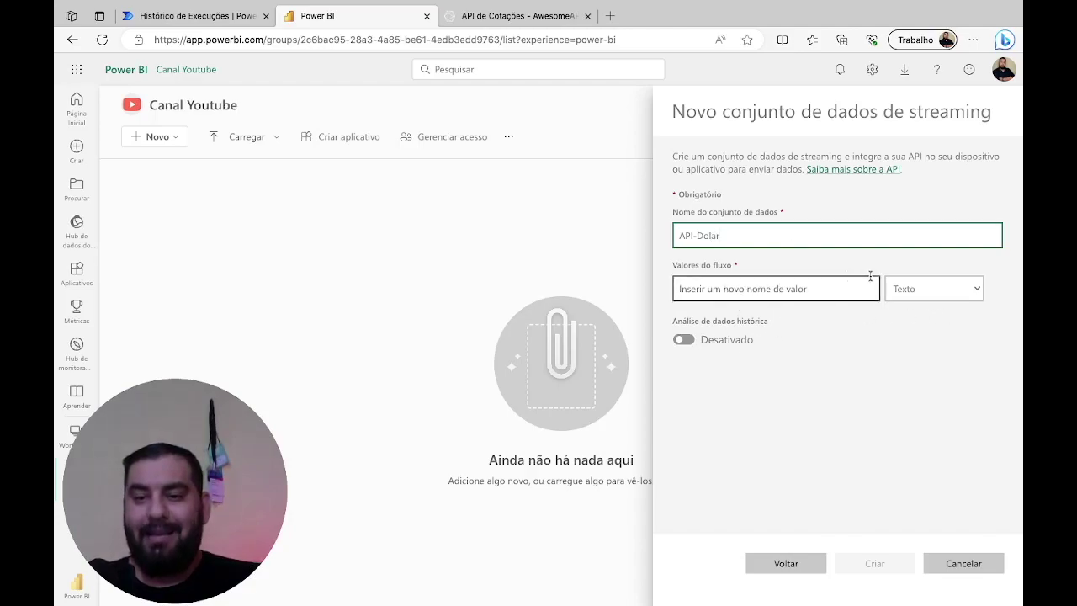
- Define the stream values High with type Número and DateTime with type DateTime
left_click(801, 289)
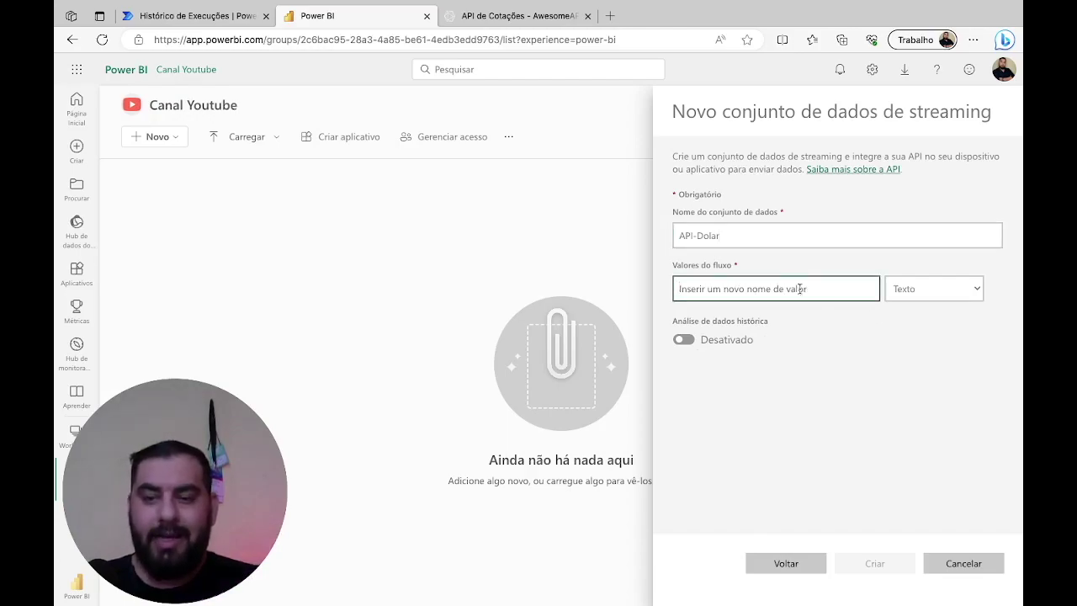
type("High")
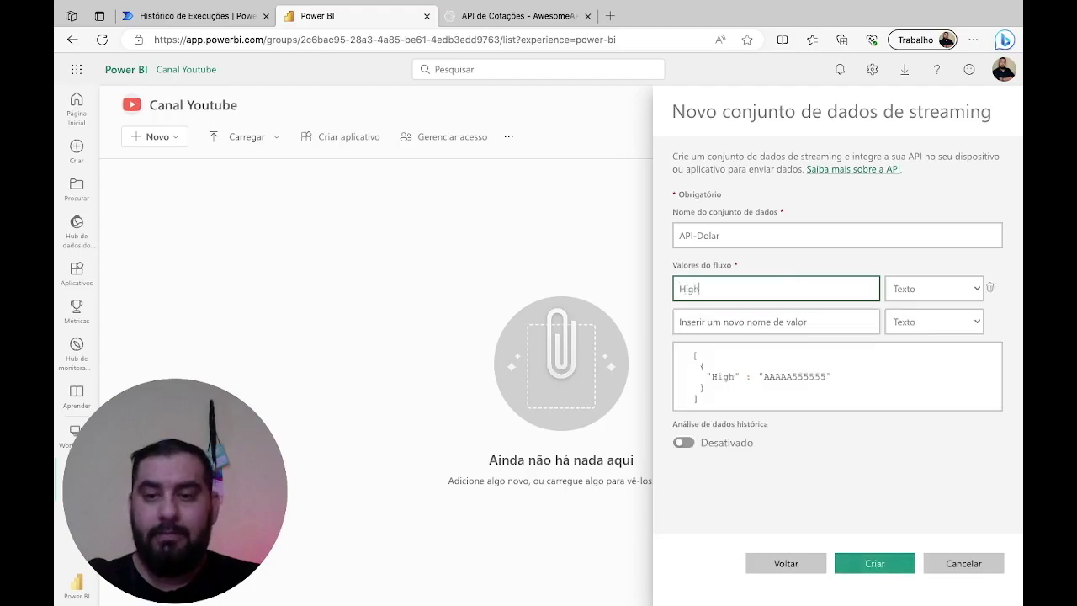
left_click(929, 288)
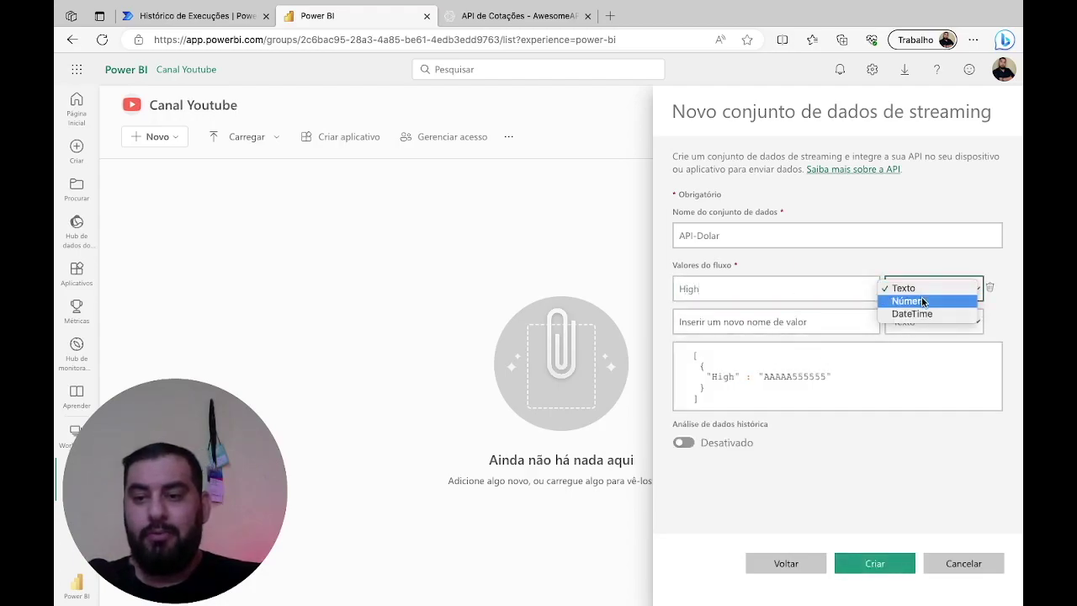
left_click(918, 300)
left_click(762, 321)
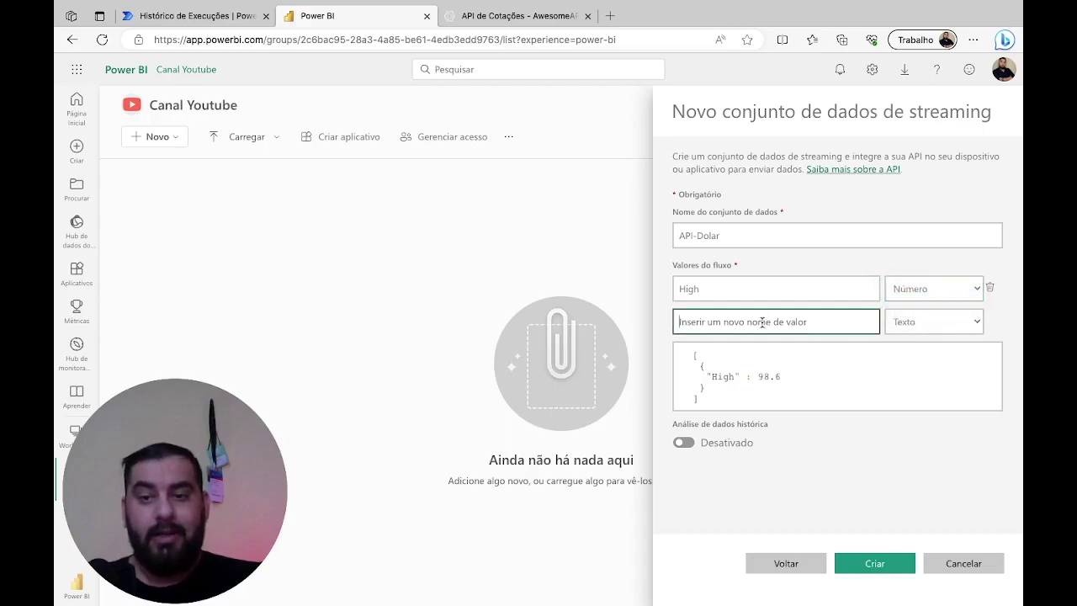
type("DateTime")
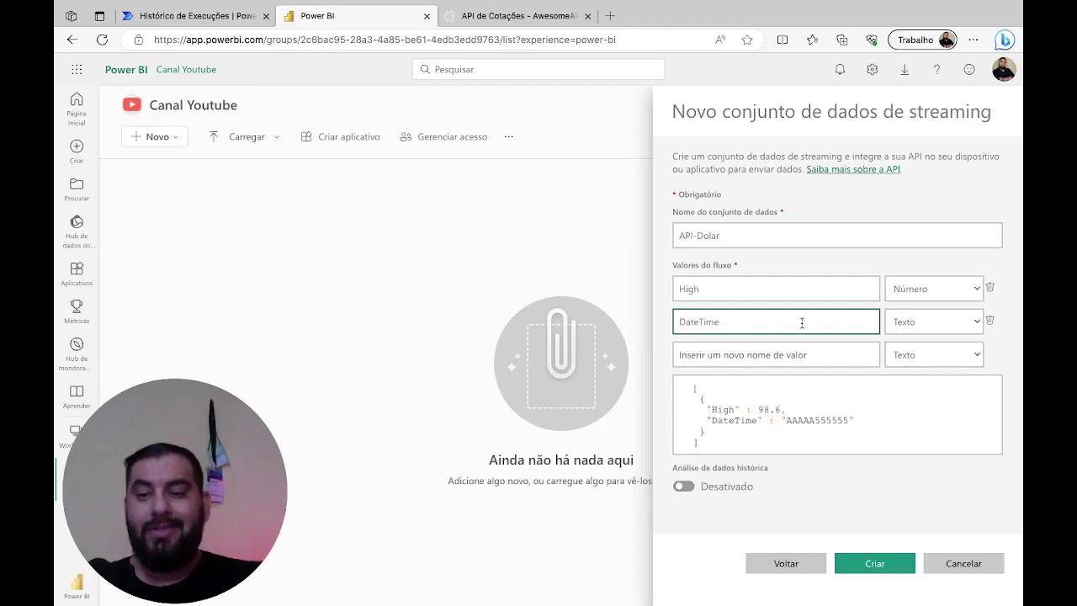
left_click(932, 322)
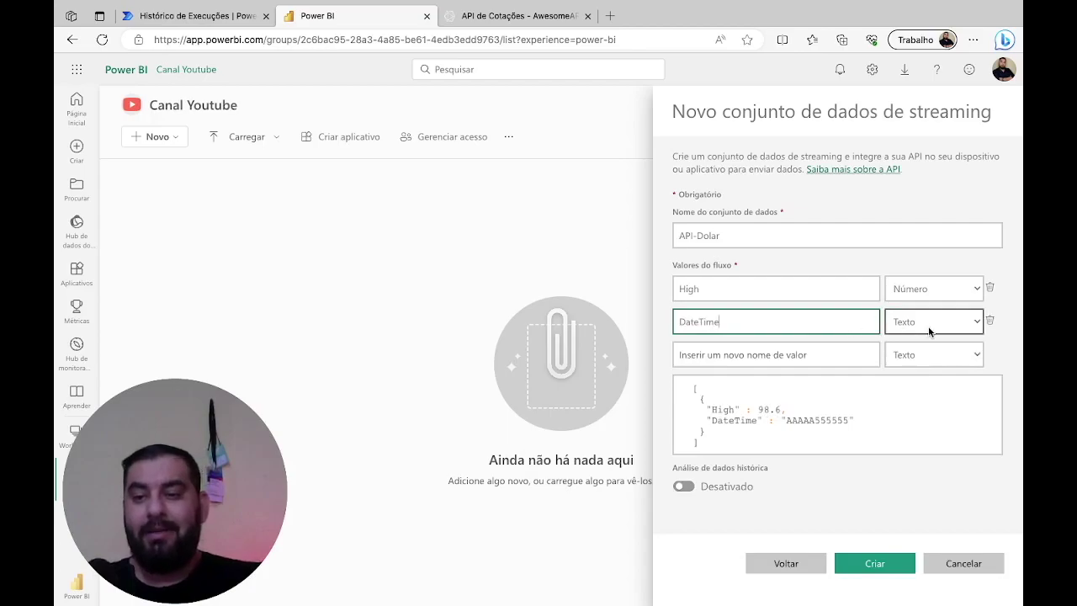
left_click(922, 350)
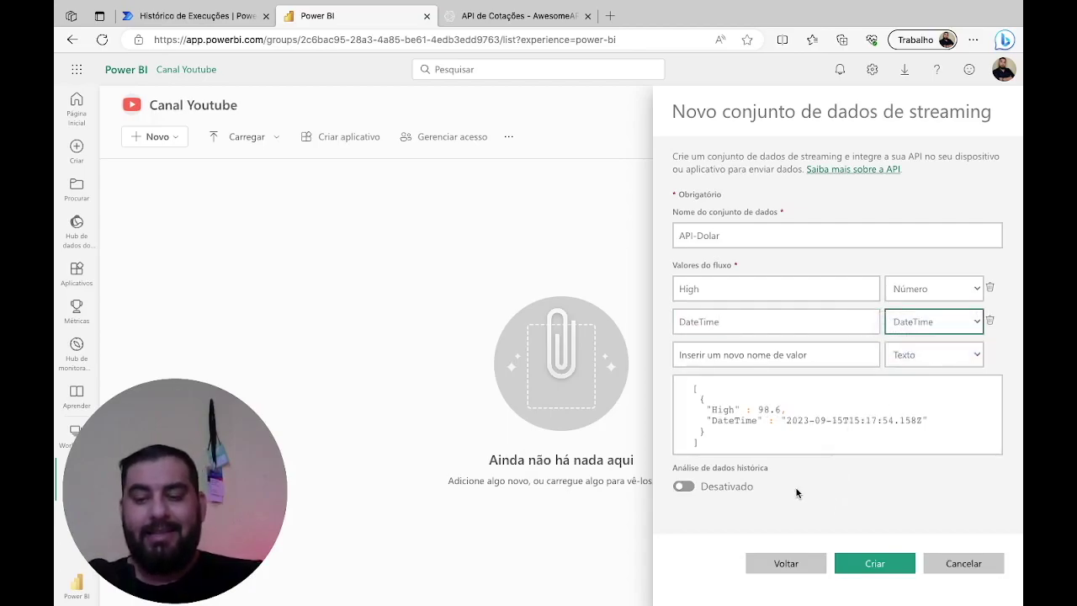
- Enable historical data analysis and create the streaming dataset
left_click(683, 488)
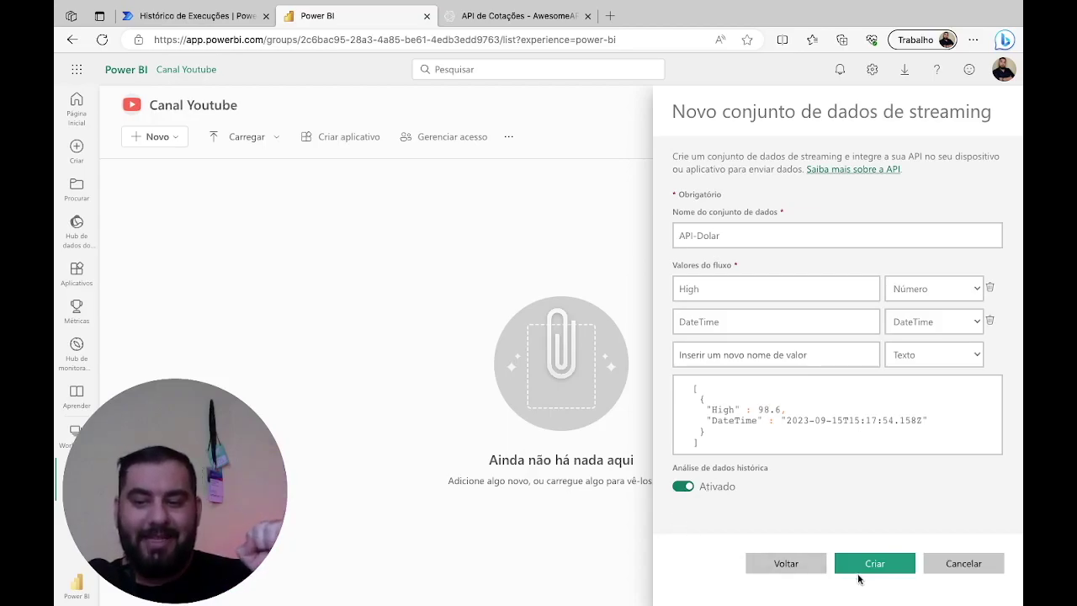
left_click(887, 572)
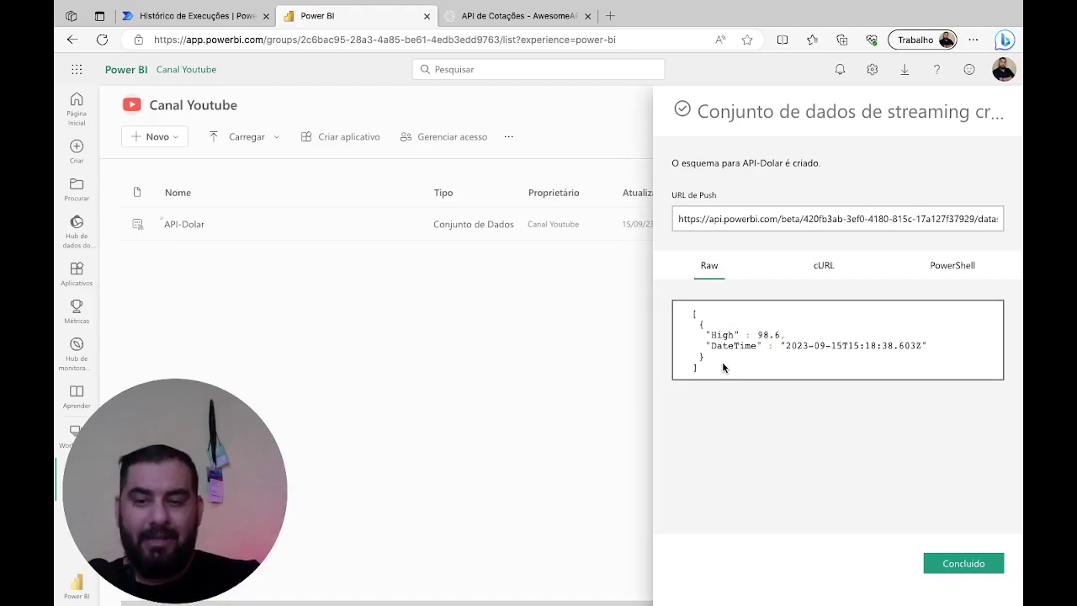
- Review the new dataset's push URL and its cURL, PowerShell and Raw samples, and close the creation summary
triple_click(742, 220)
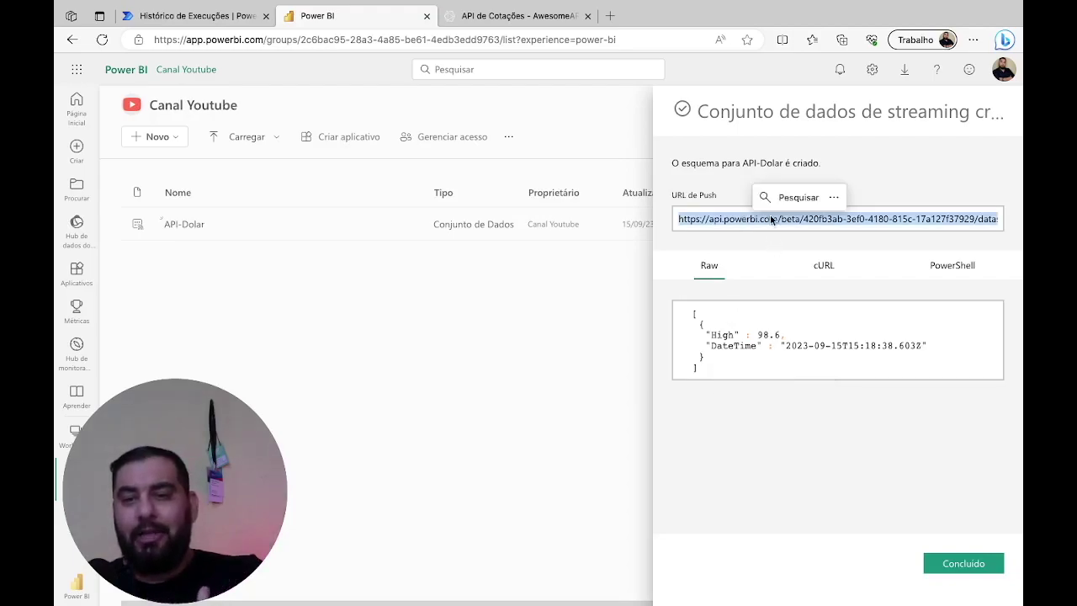
left_click(833, 271)
left_click(975, 273)
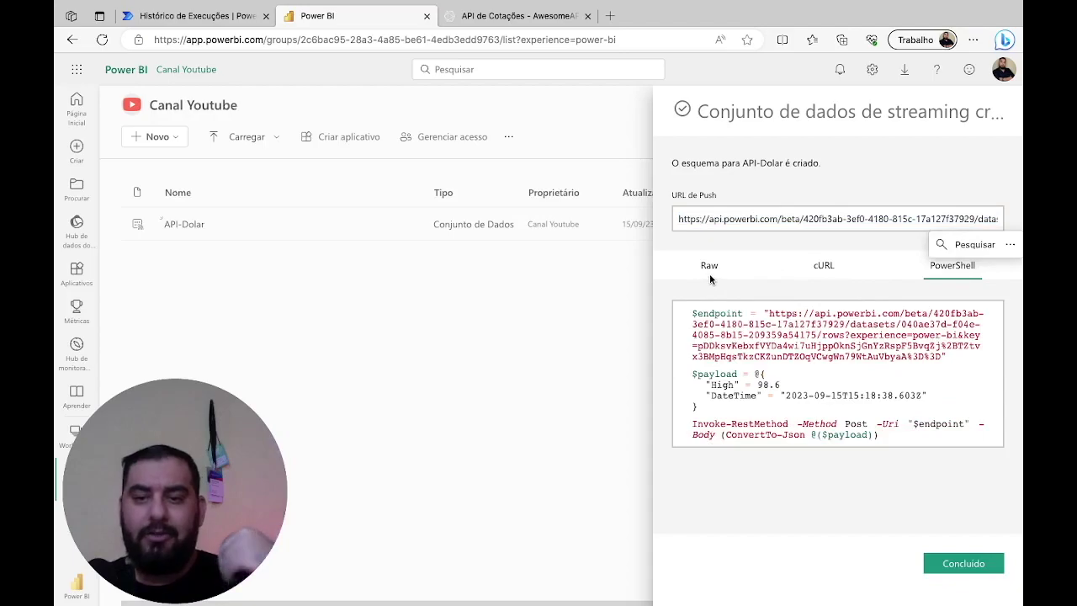
left_click(711, 271)
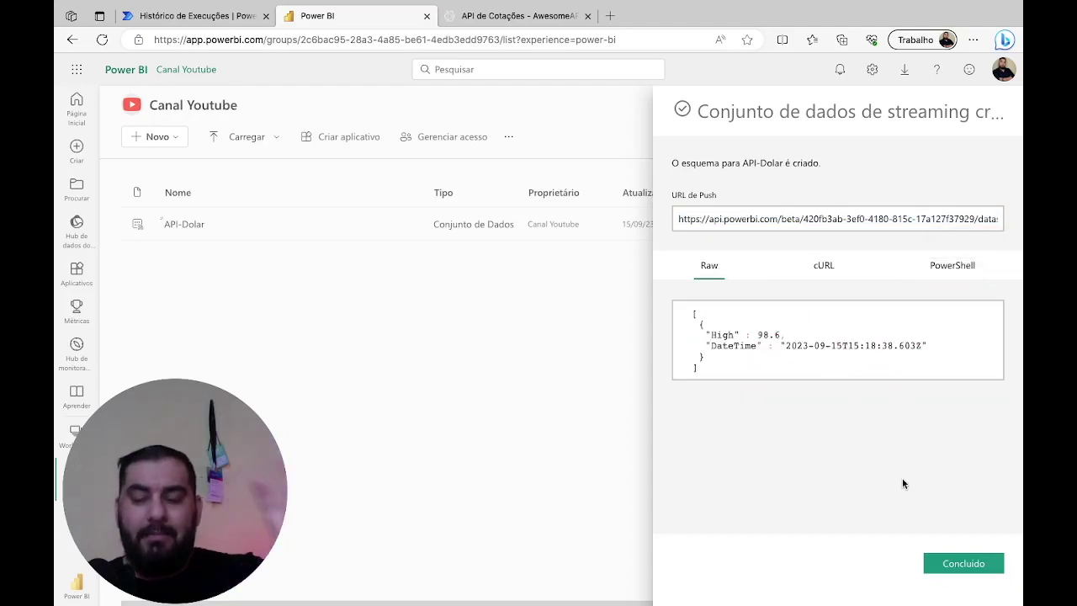
left_click(959, 566)
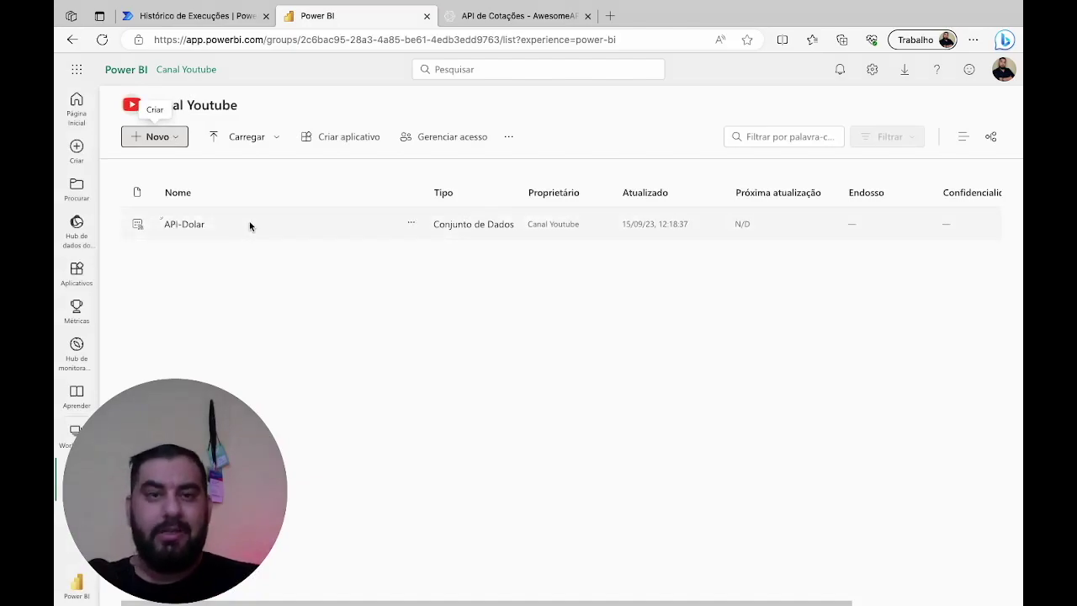
- Return to the Power Automate flow in edit mode and add Power BI's "Adicionar linhas a um conjunto de dados" action after HTTP 2
left_click(190, 15)
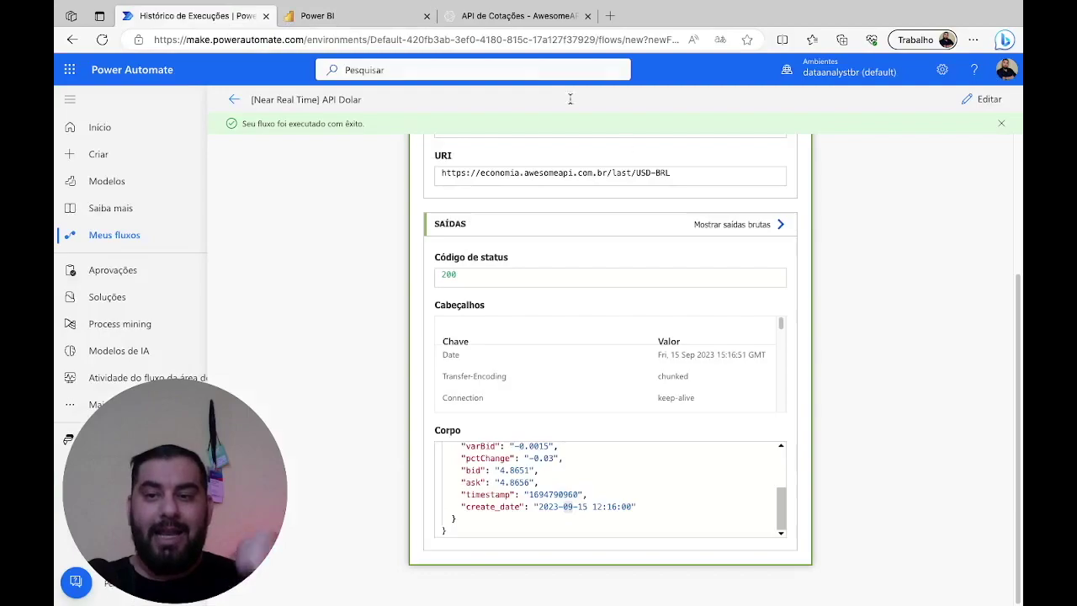
left_click(982, 101)
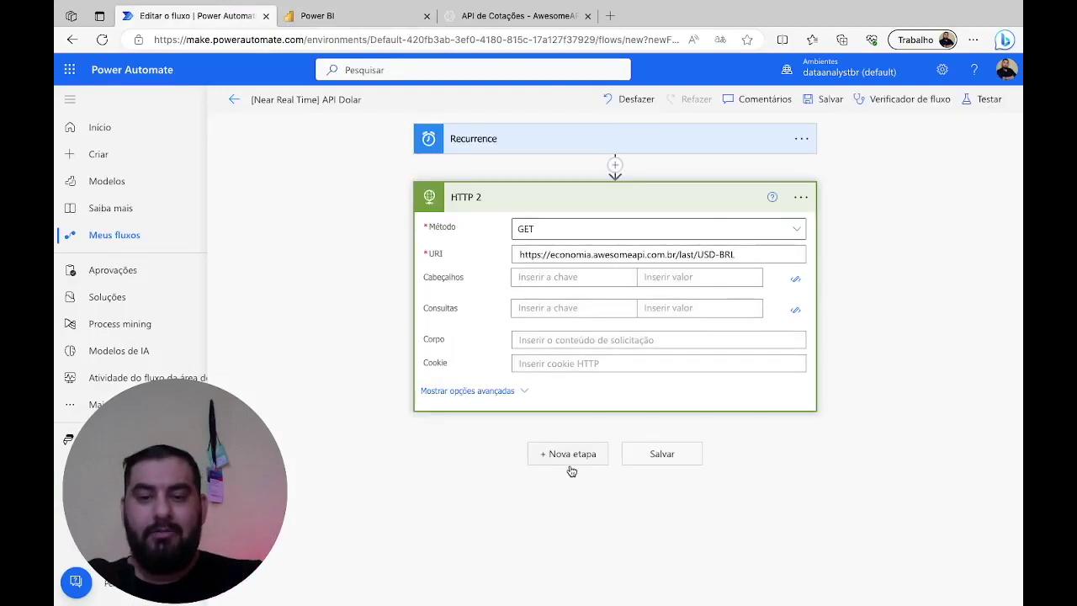
left_click(569, 459)
type("power")
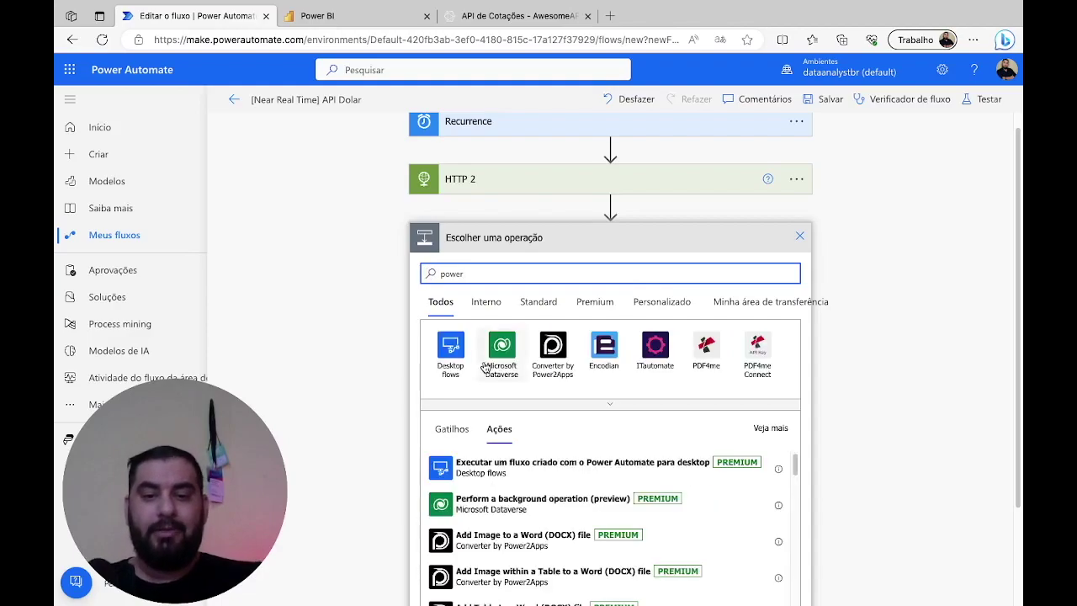
left_click(607, 405)
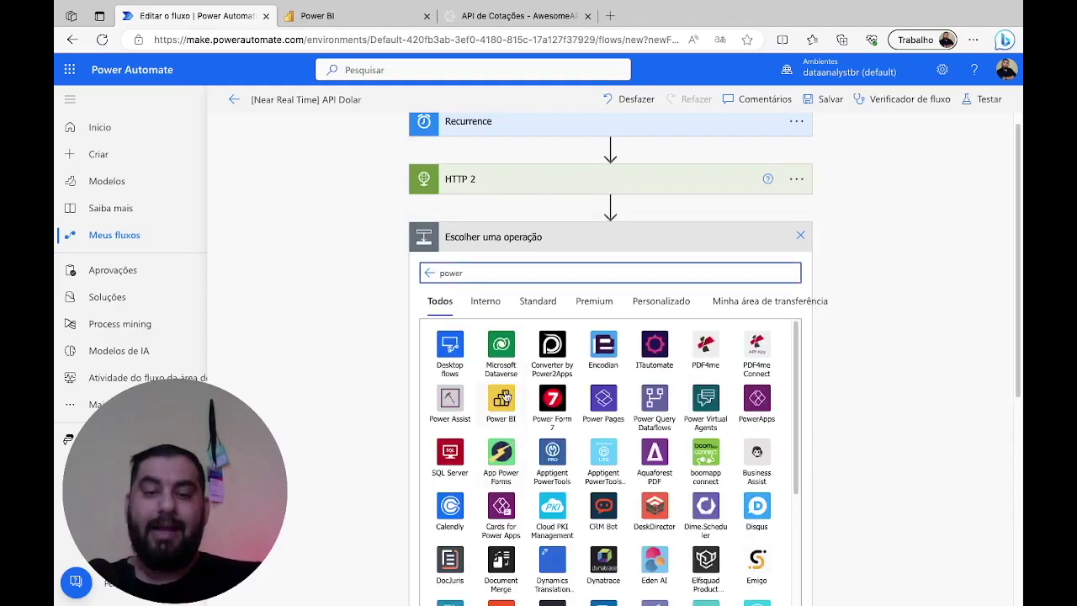
left_click(503, 398)
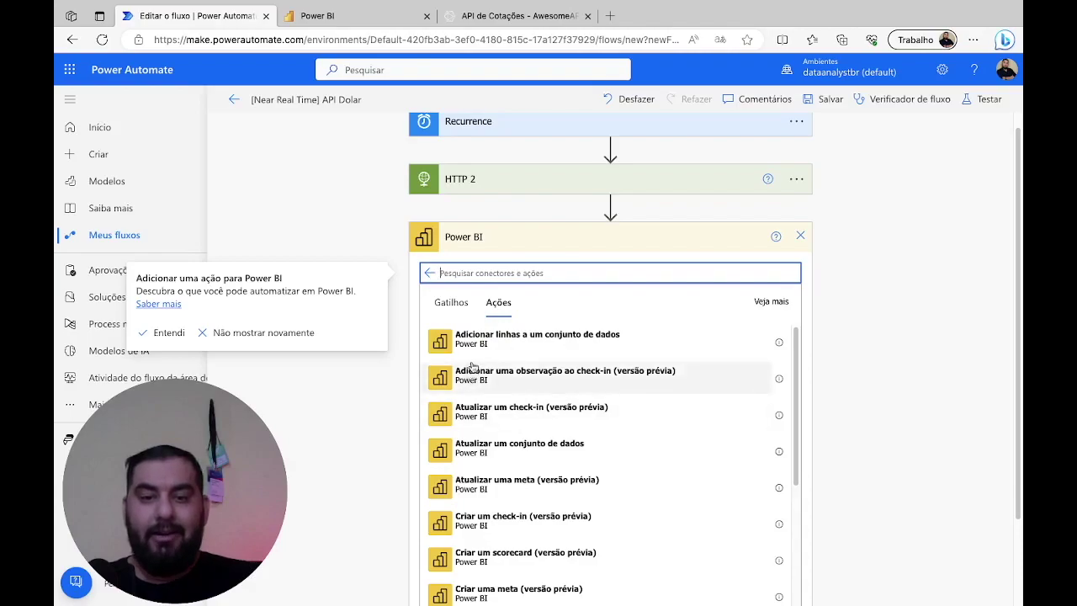
left_click(590, 342)
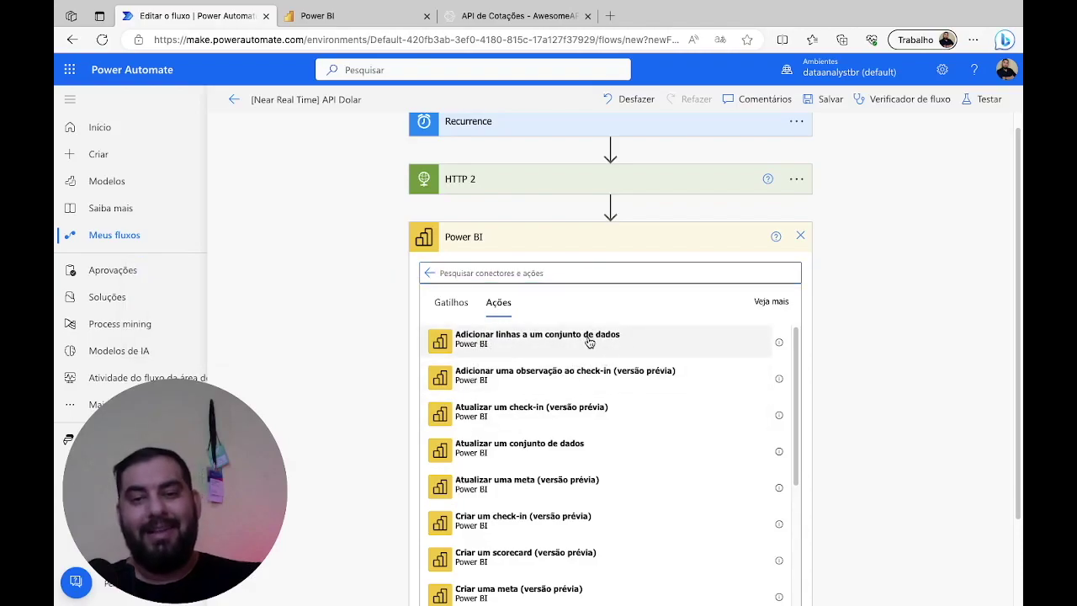
left_click(590, 343)
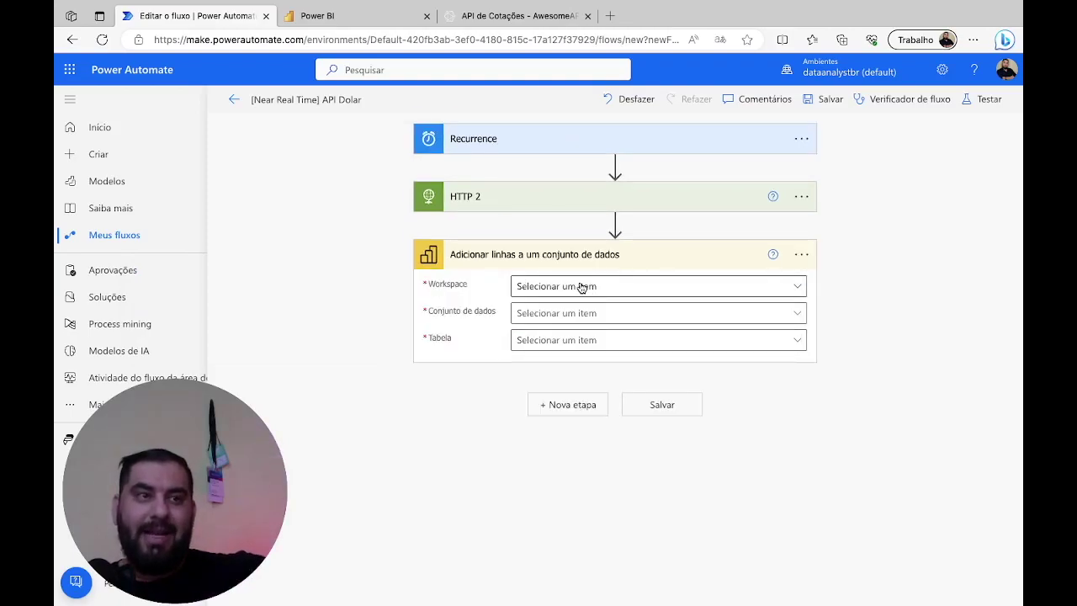
- Point the Power BI action to workspace Canal Youtube, dataset API-Dolar and table RealTimeData
left_click(624, 290)
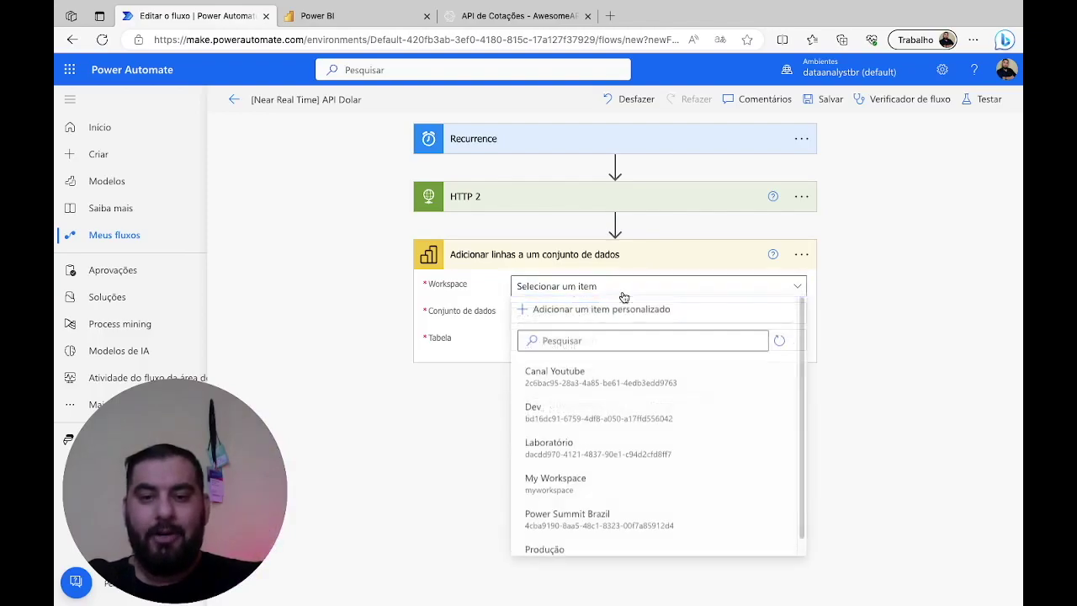
left_click(625, 389)
left_click(670, 312)
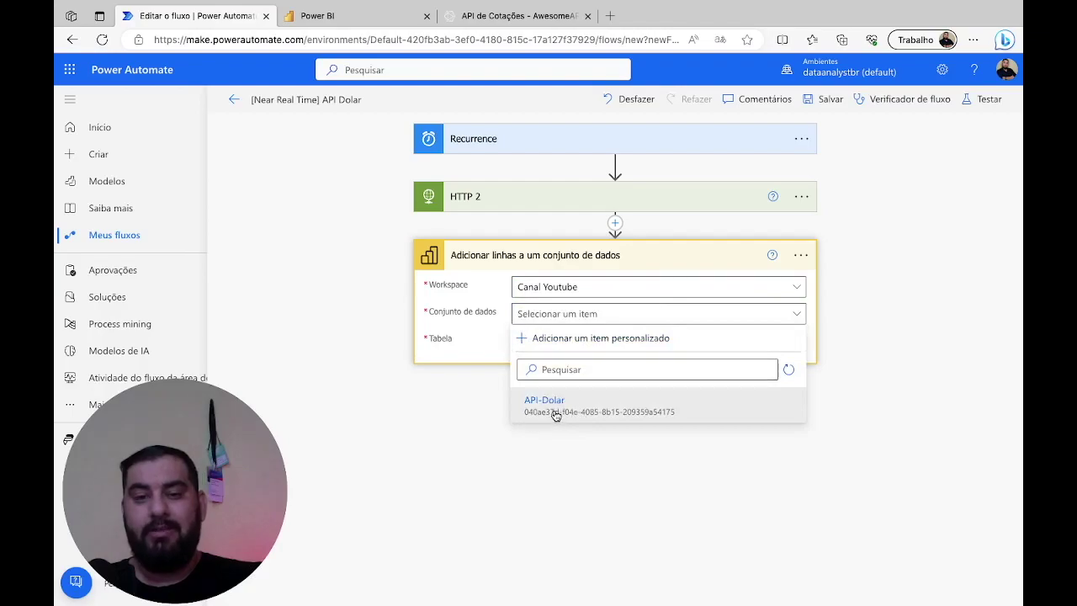
left_click(553, 404)
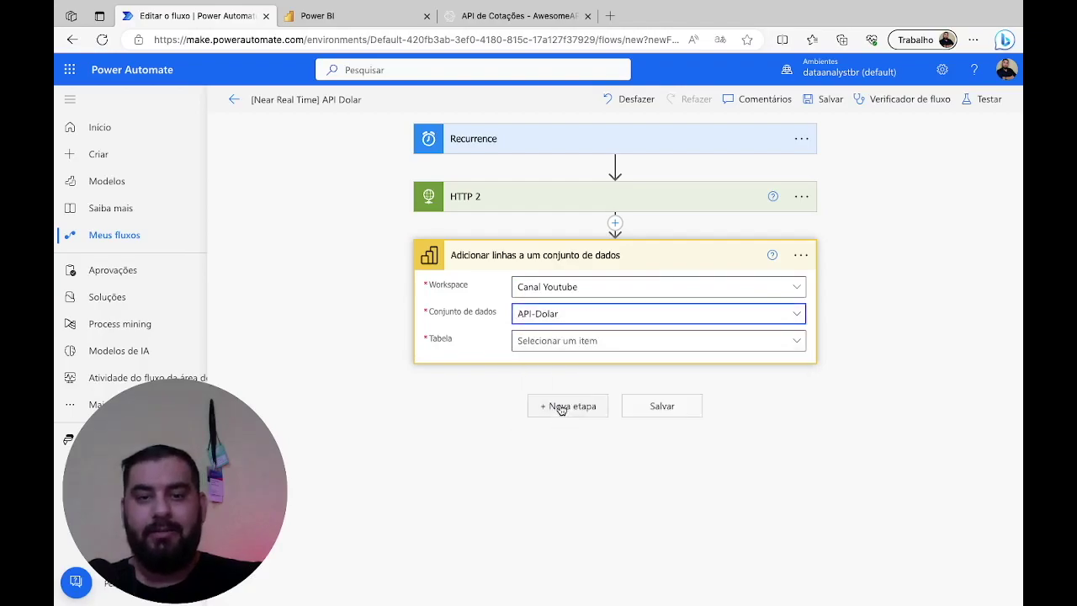
left_click(598, 347)
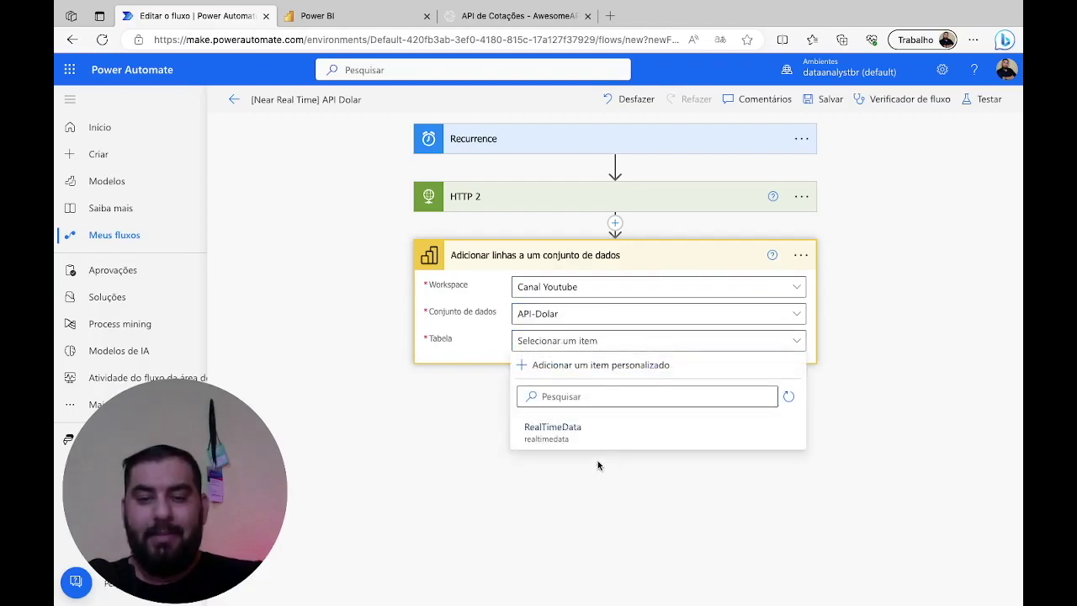
left_click(551, 434)
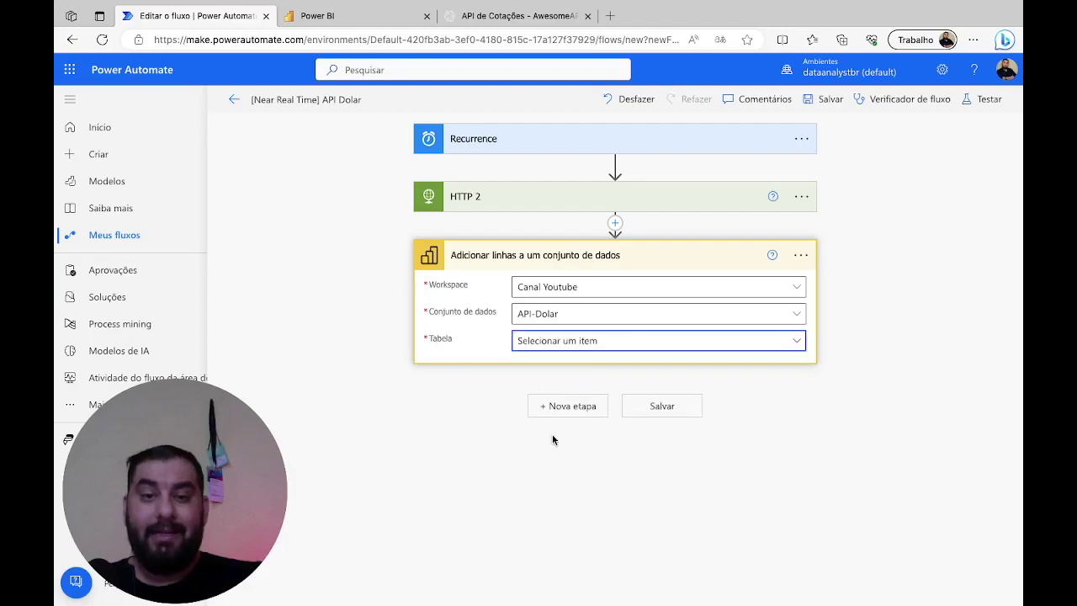
left_click(912, 314)
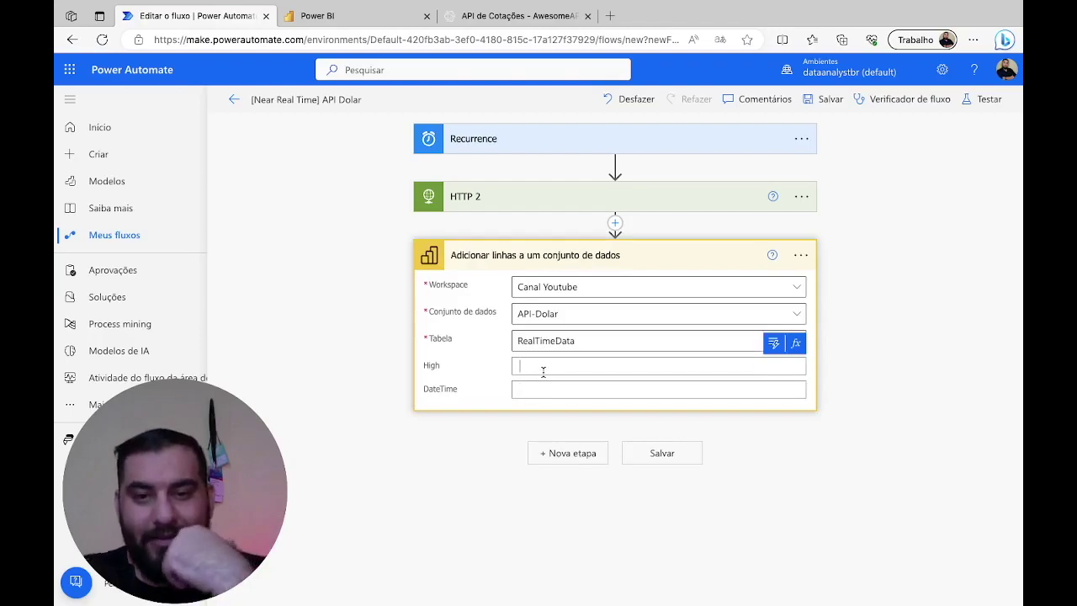
- Check the AwesomeAPI quotation documentation for its example URLs and the key legend, and return to the Power Automate flow
left_click(543, 16)
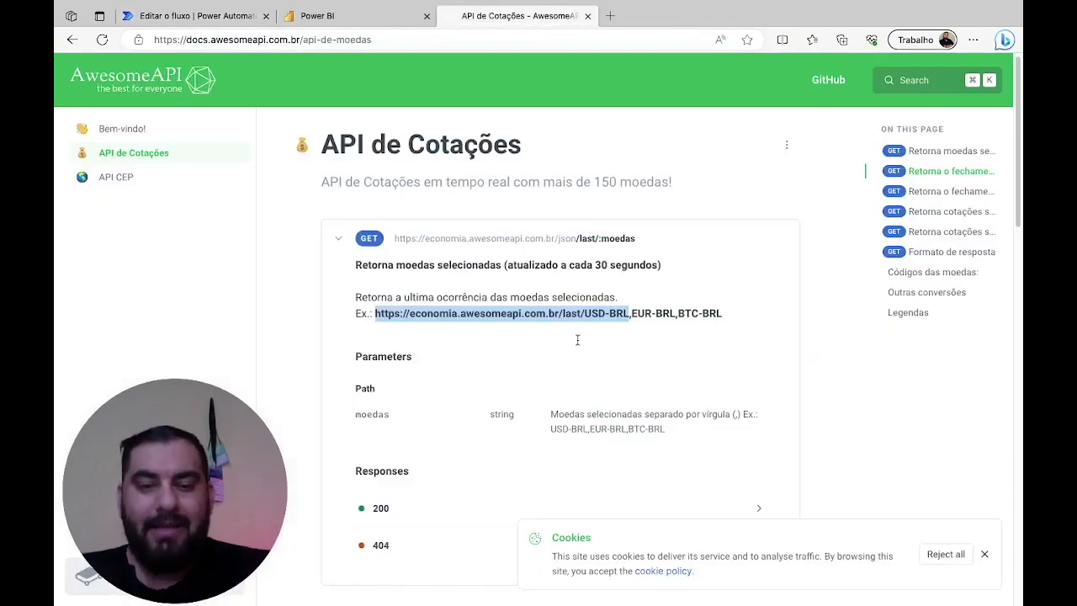
scroll(577, 339, "down", 4)
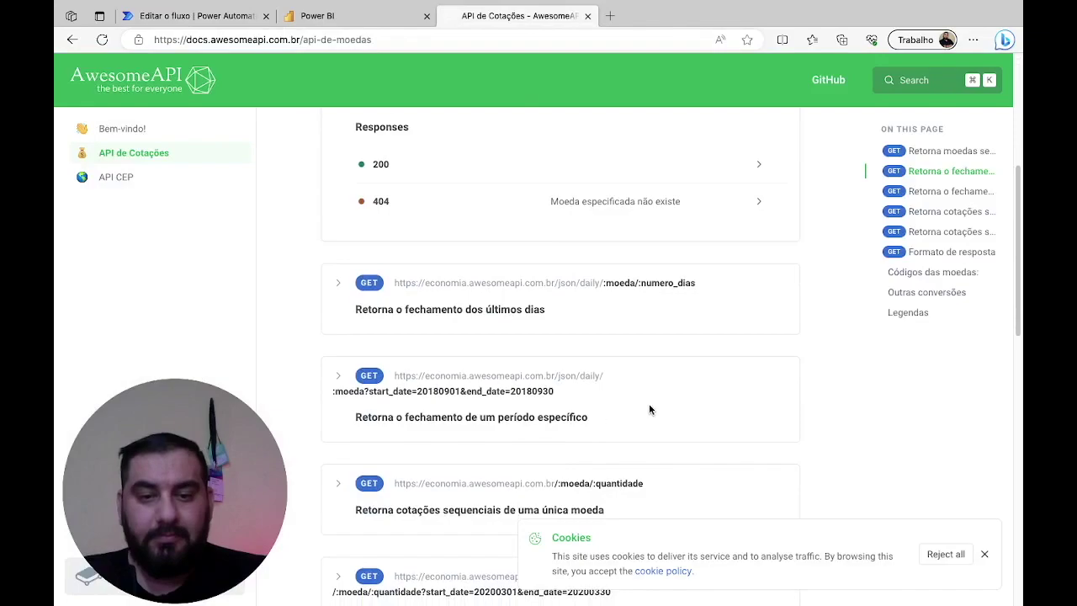
scroll(648, 410, "down", 8)
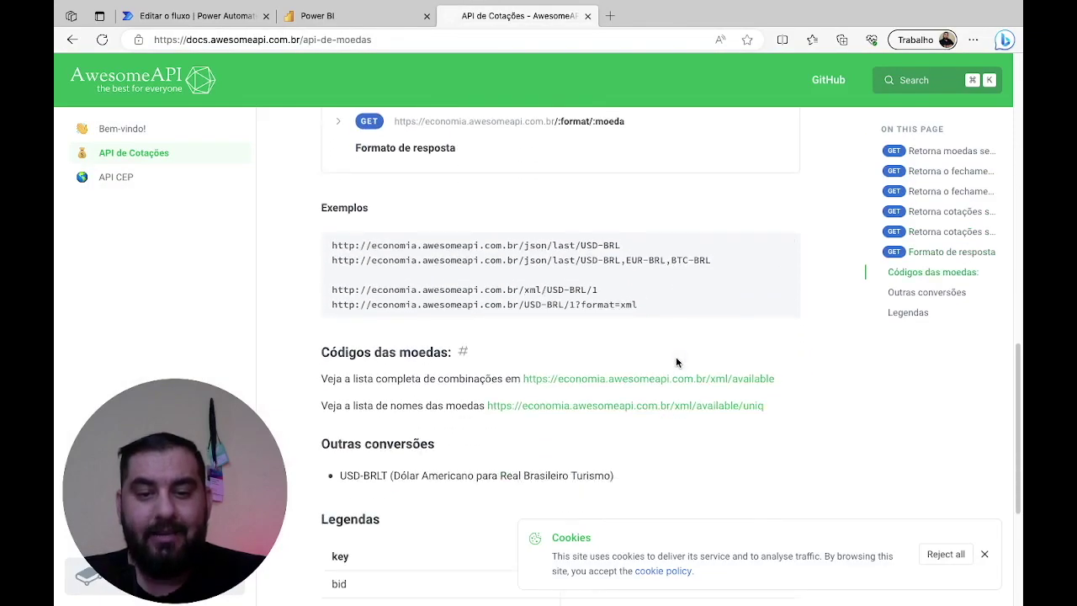
scroll(675, 361, "down", 3)
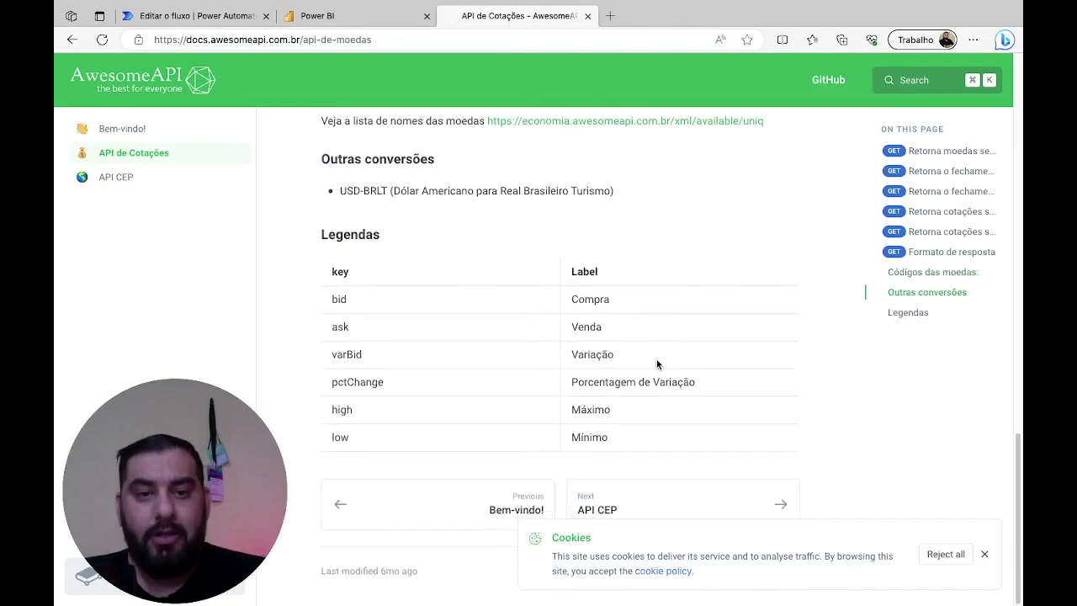
scroll(615, 339, "up", 8)
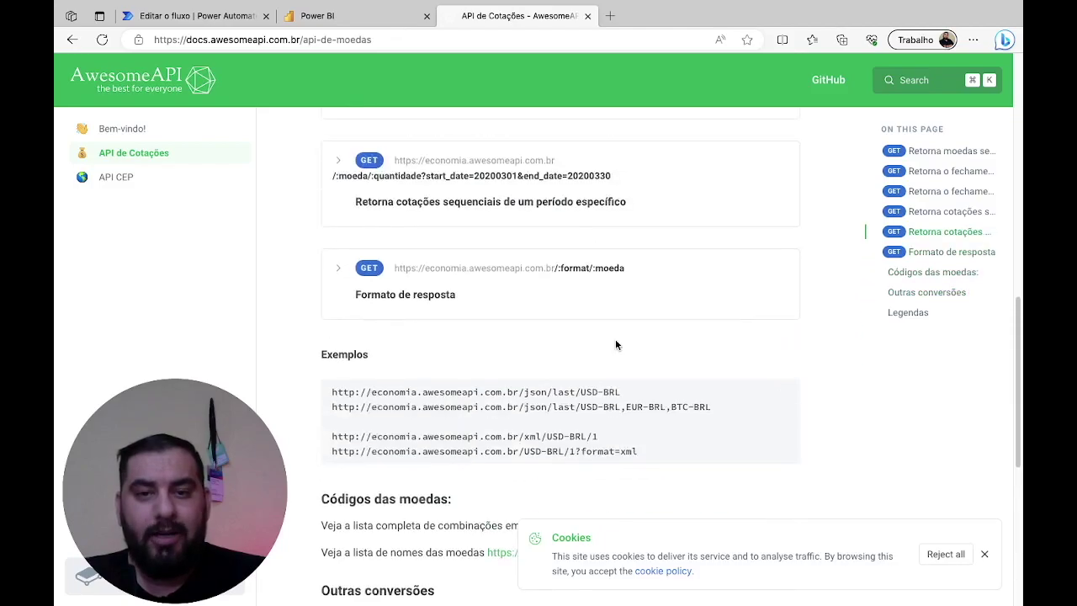
left_click(183, 17)
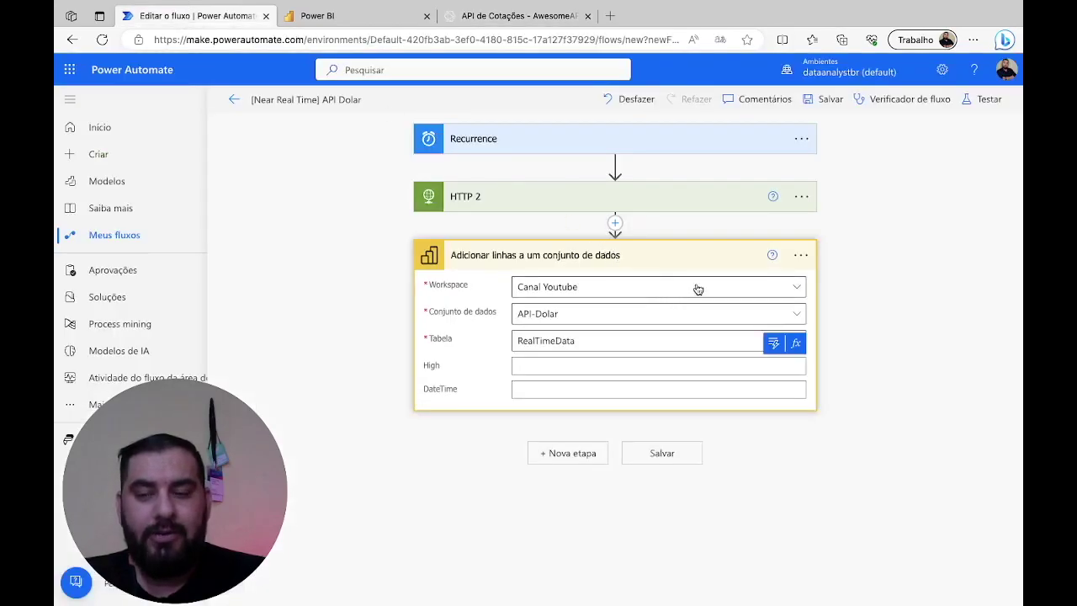
- Enter the placeholder value 1 for both High and DateTime in the Power BI add-rows action
left_click(809, 258)
left_click(844, 301)
left_click(614, 371)
type("1")
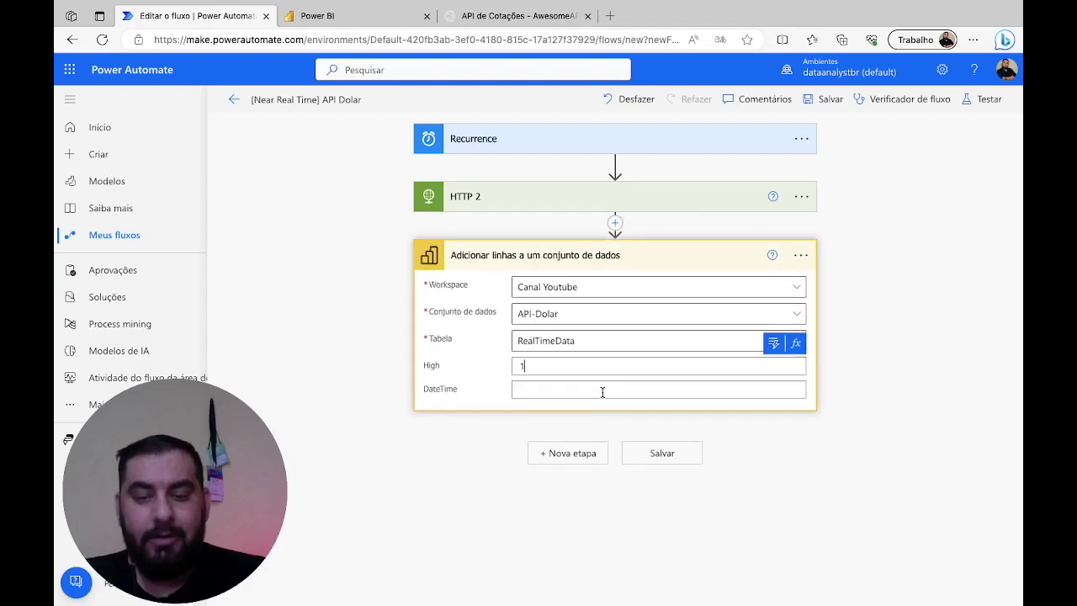
left_click(601, 389)
type("1")
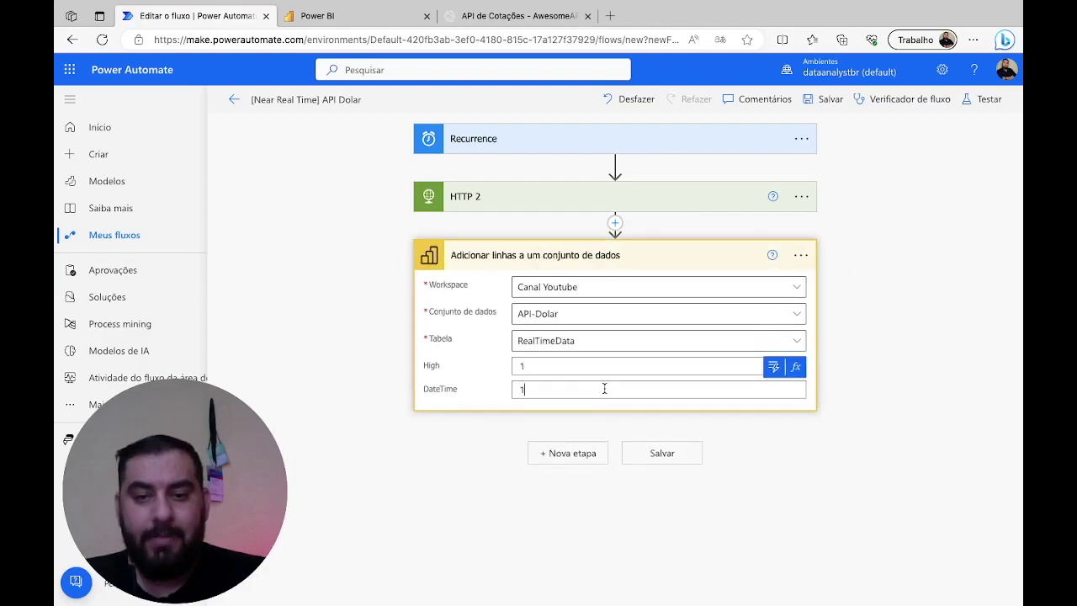
- Configure the Power BI action to run only after HTTP 2 "foi ignorado", with "é bem-sucedido" cleared
left_click(803, 268)
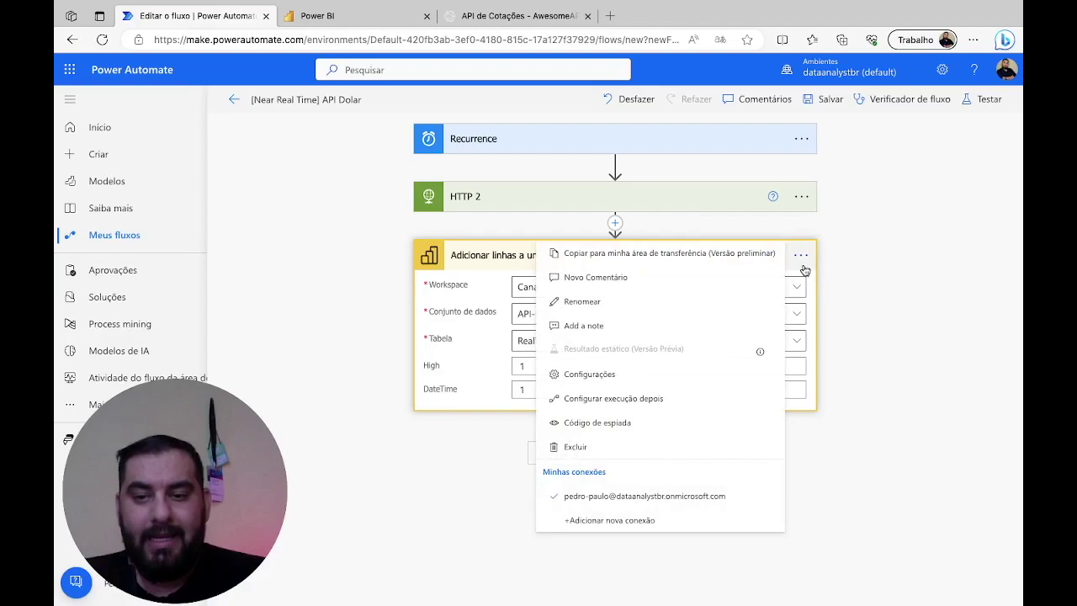
left_click(637, 401)
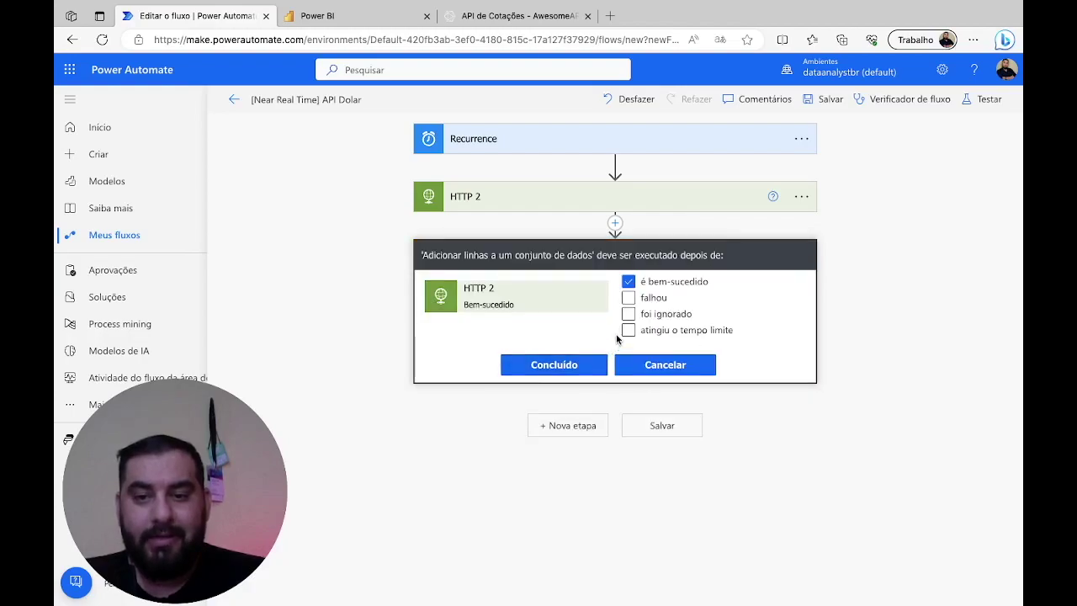
left_click(629, 281)
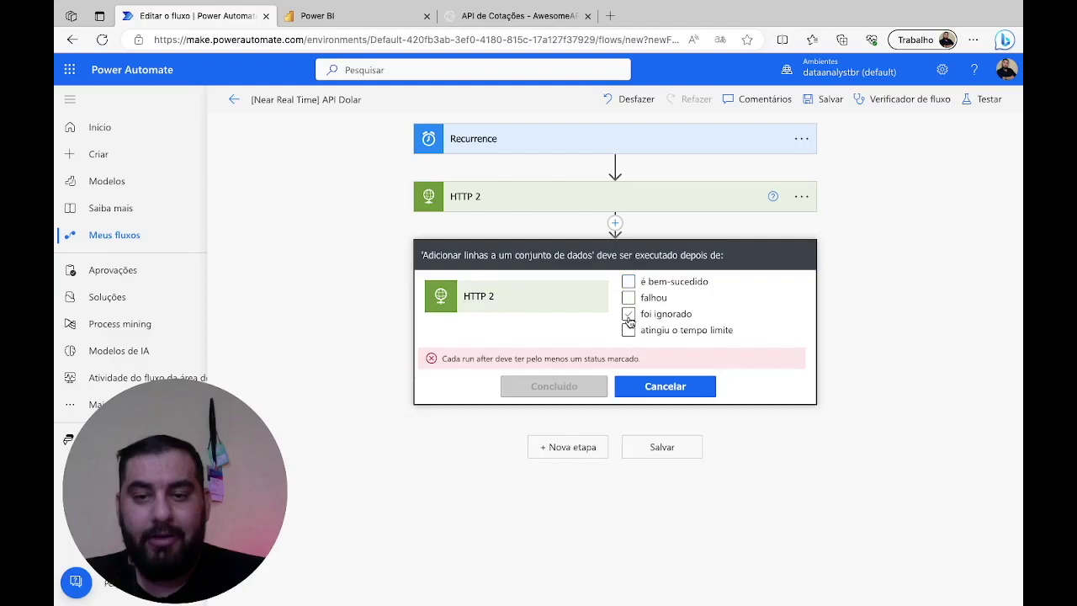
left_click(628, 314)
left_click(568, 365)
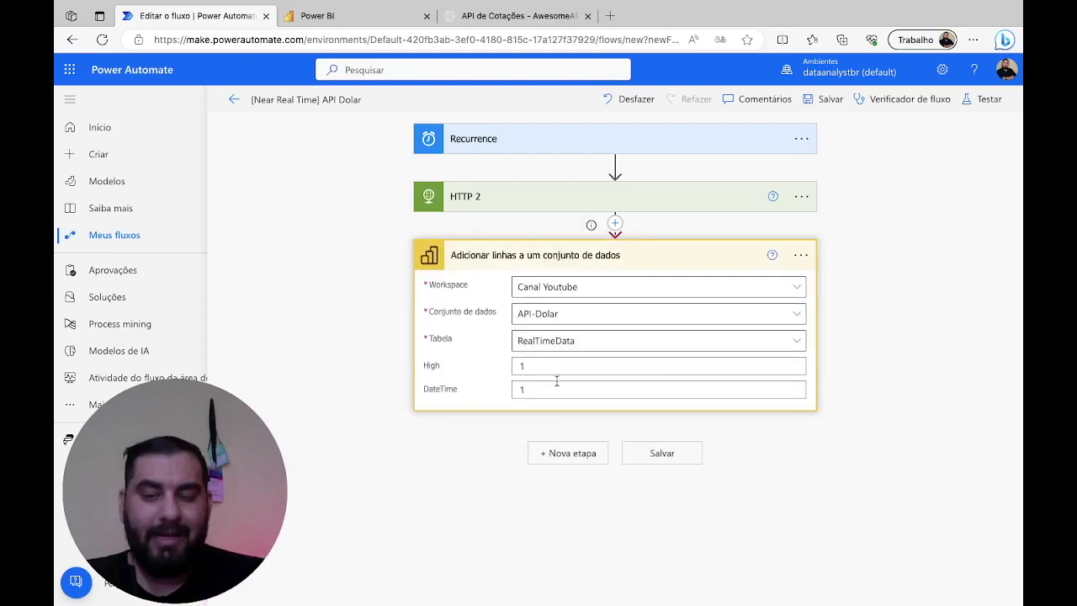
- Save the flow and run a manual test of it
left_click(973, 101)
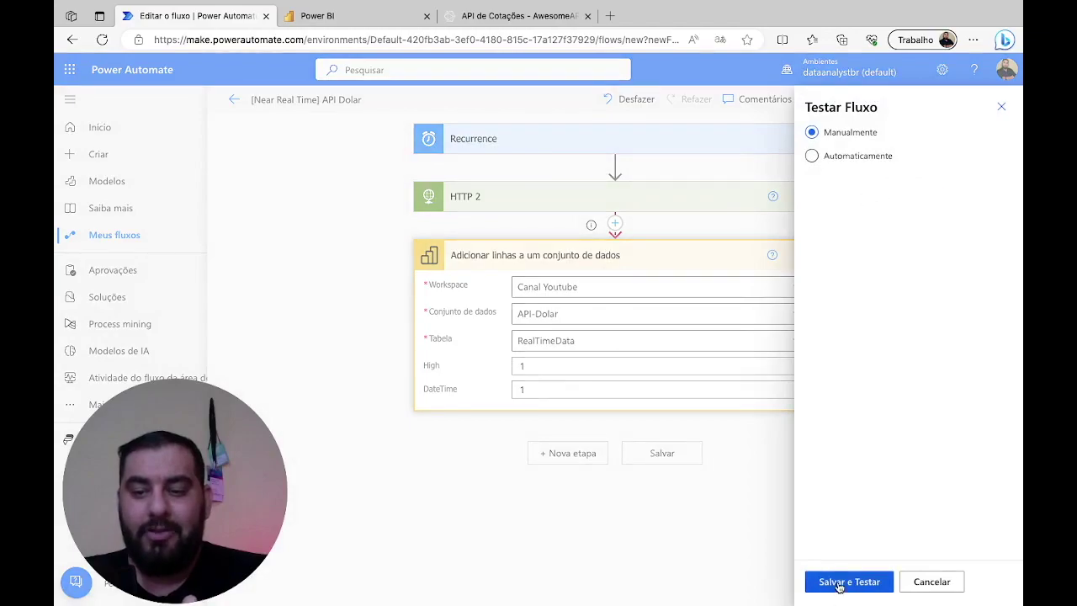
left_click(840, 582)
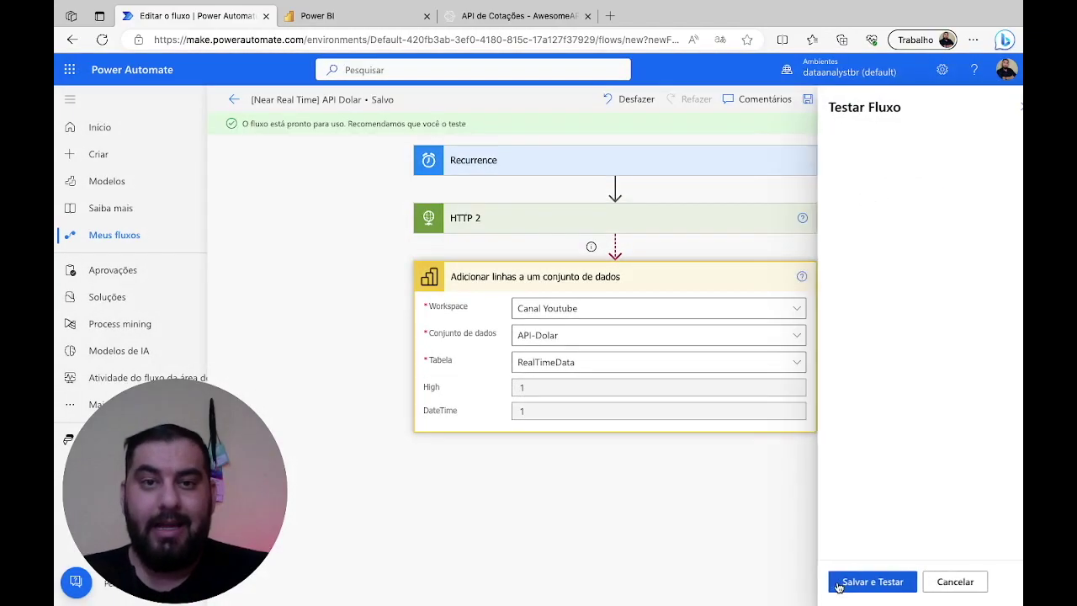
left_click(837, 582)
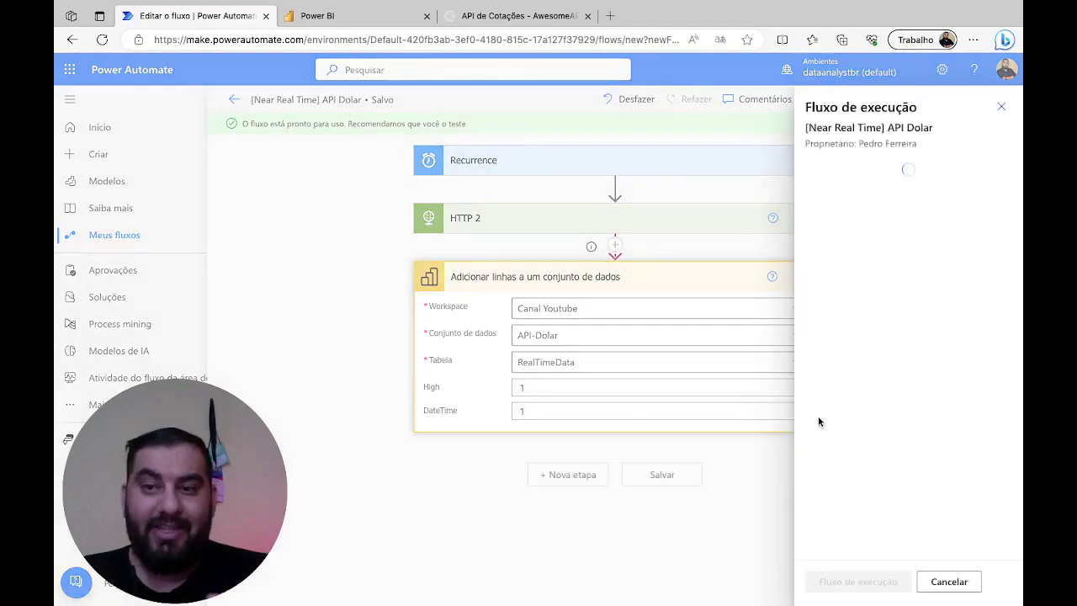
left_click(836, 589)
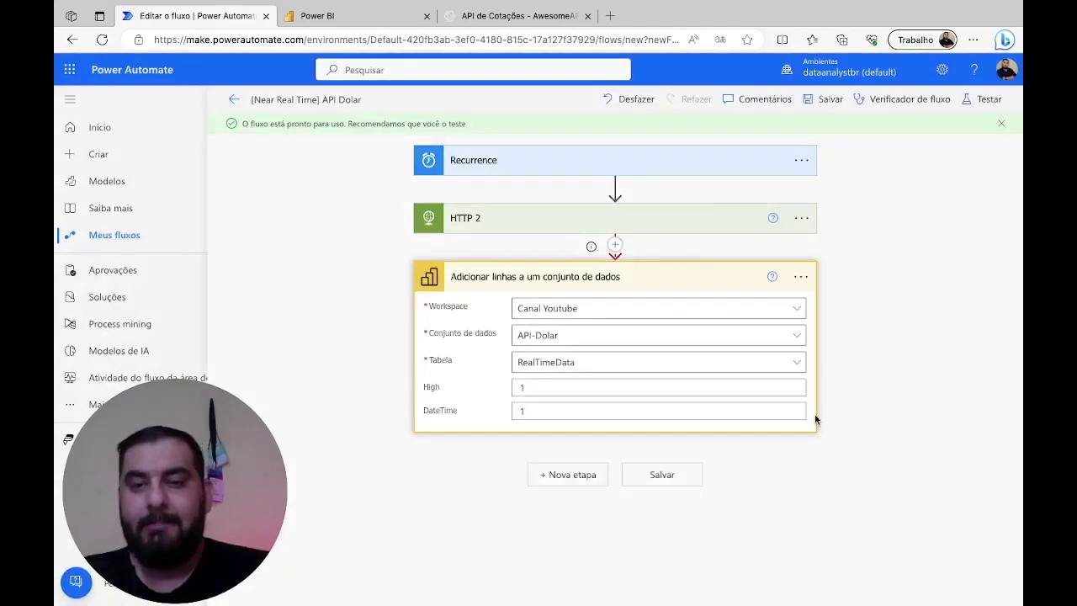
- Expand HTTP 2 in the test run and copy the full JSON of its output body (Corpo)
left_click(580, 232)
scroll(841, 387, "down", 3)
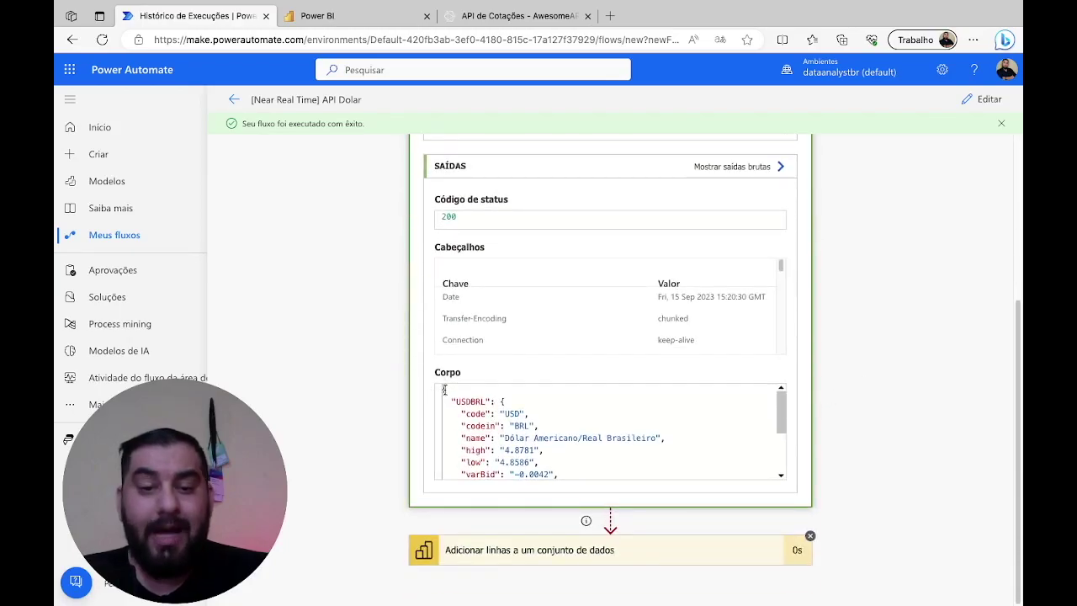
left_click_drag(443, 389, 603, 497)
key("ctrl+c")
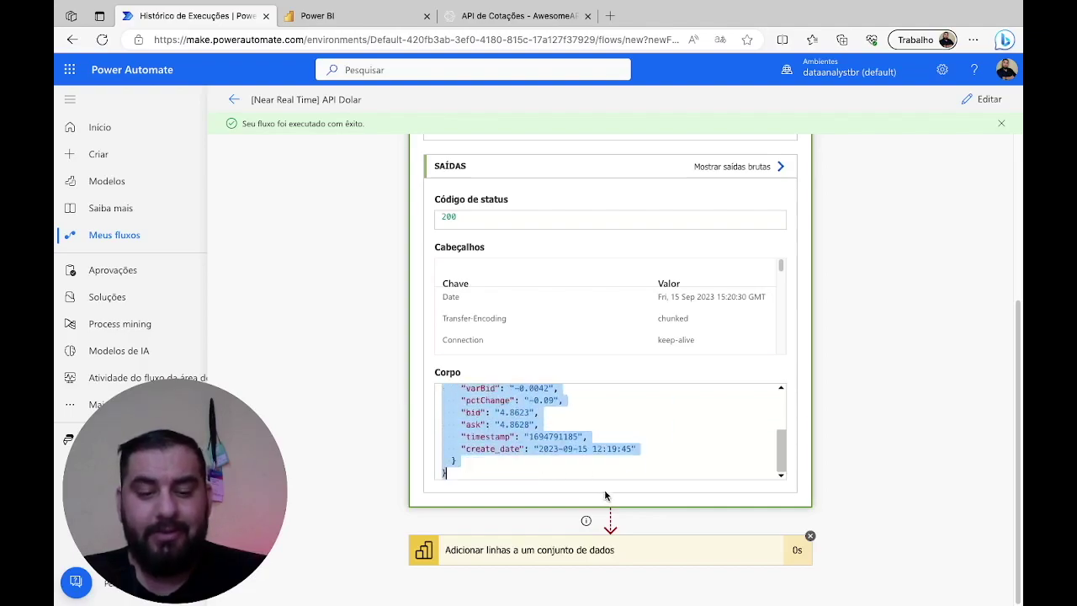
- Search the web for "json viewer" in a new browser tab and open Online JSON Viewer
left_click(610, 14)
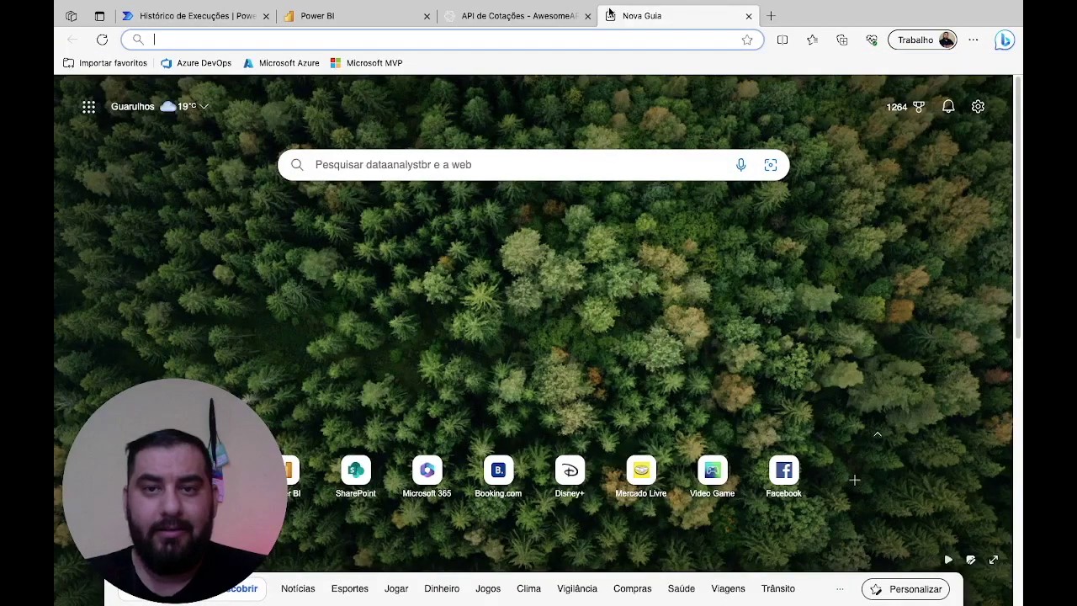
type("json viewer")
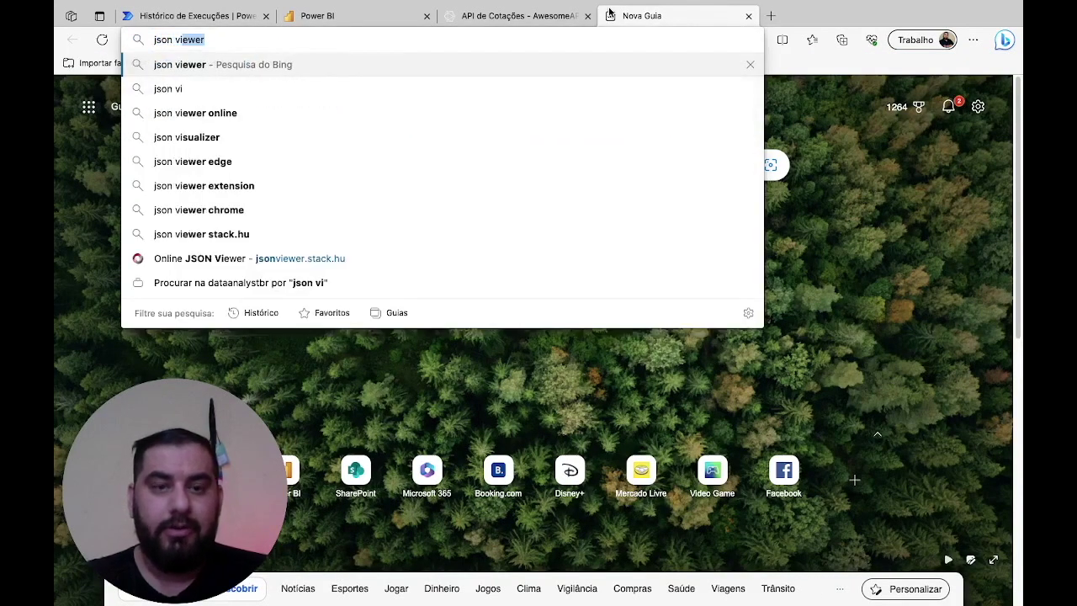
key("Return")
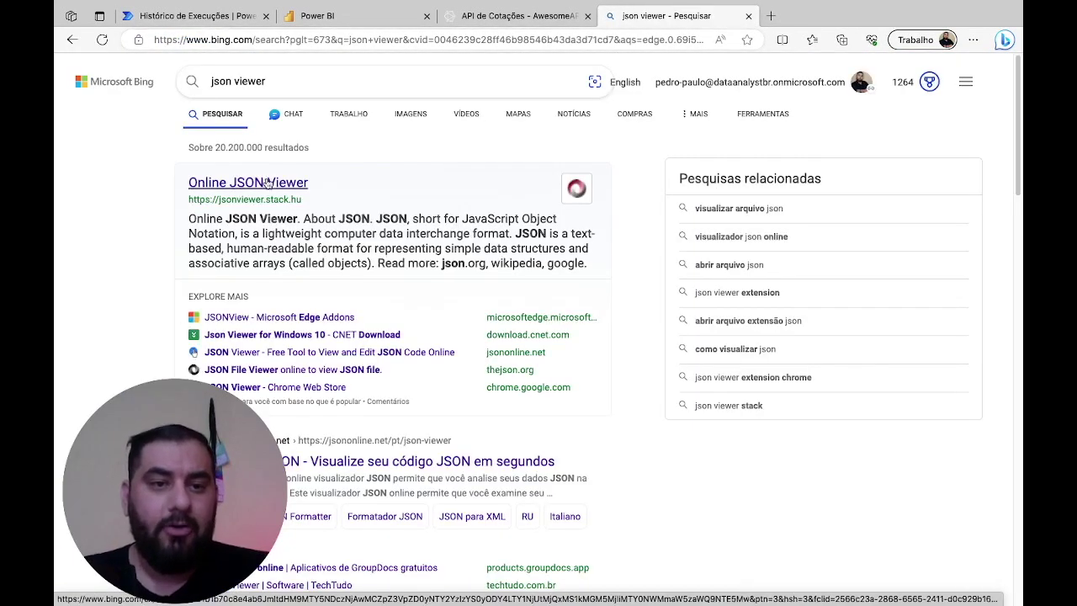
left_click(268, 181)
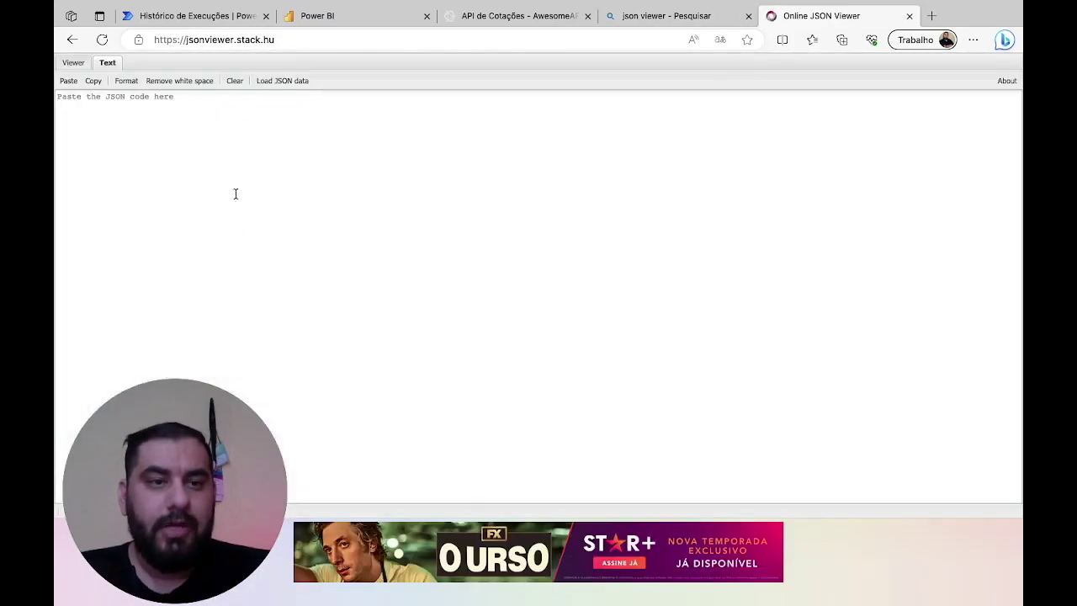
- Paste the copied response into Online JSON Viewer and expand its USDBRL node in the tree view
left_click(224, 147)
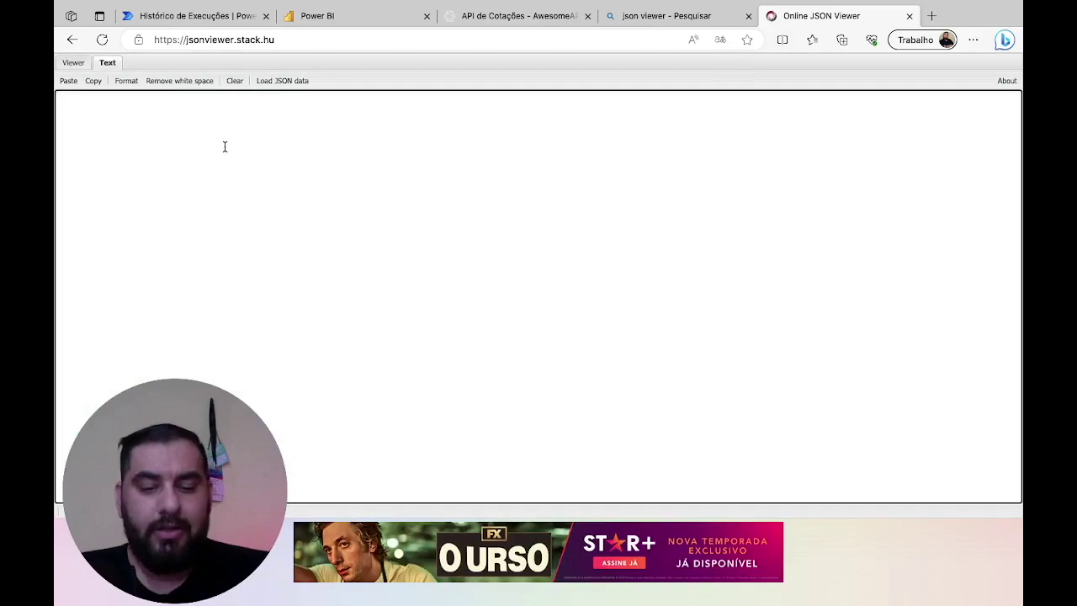
key("ctrl+v")
left_click(73, 64)
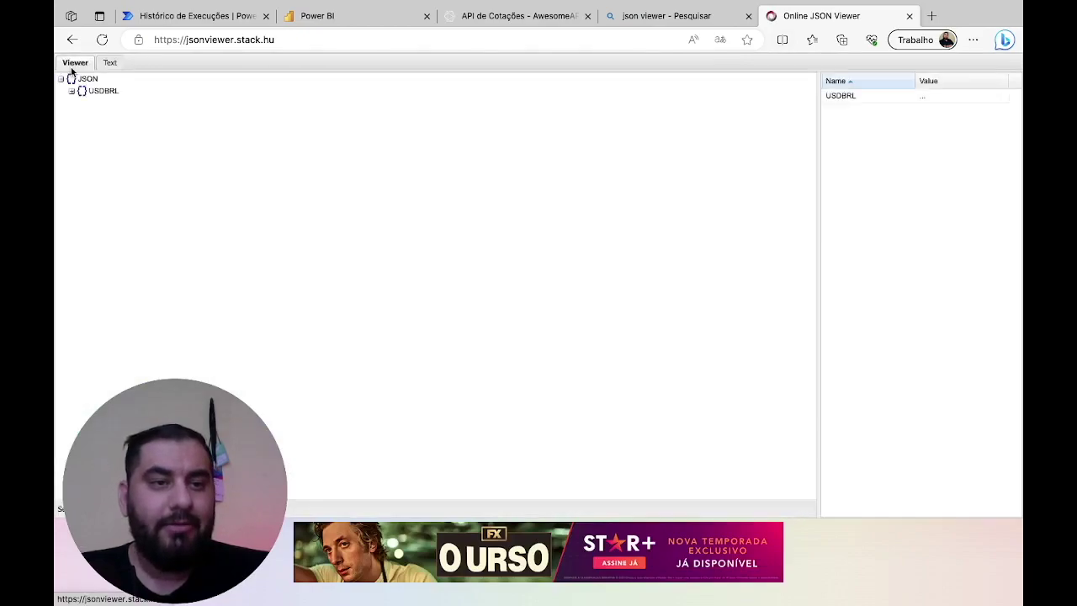
left_click(71, 91)
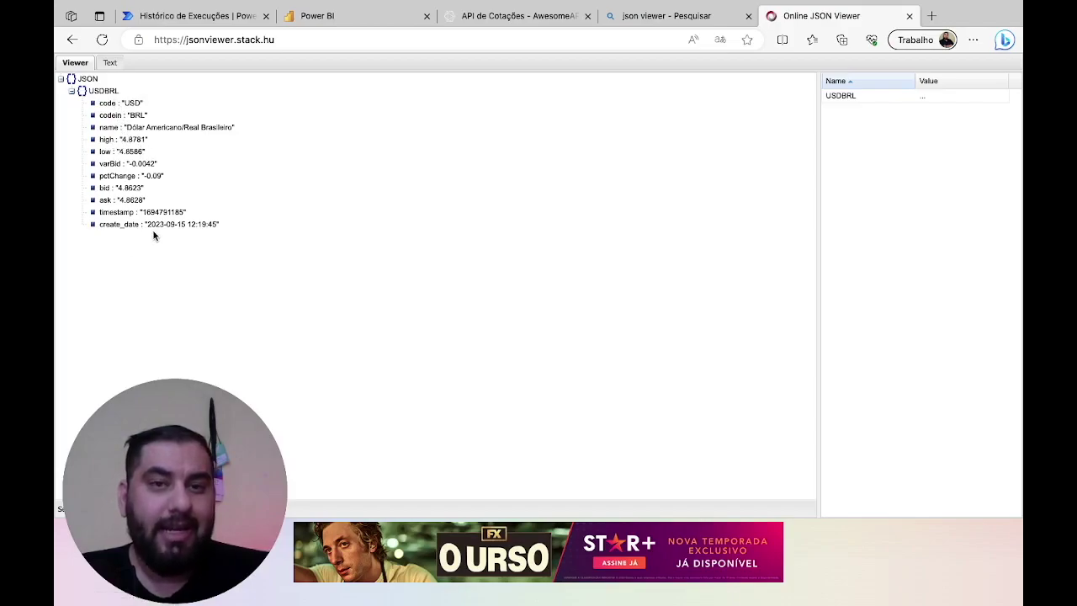
- Return to the Power Automate flow in edit mode and start an expression for High with HTTP 2's Corpo dynamic value
left_click(194, 15)
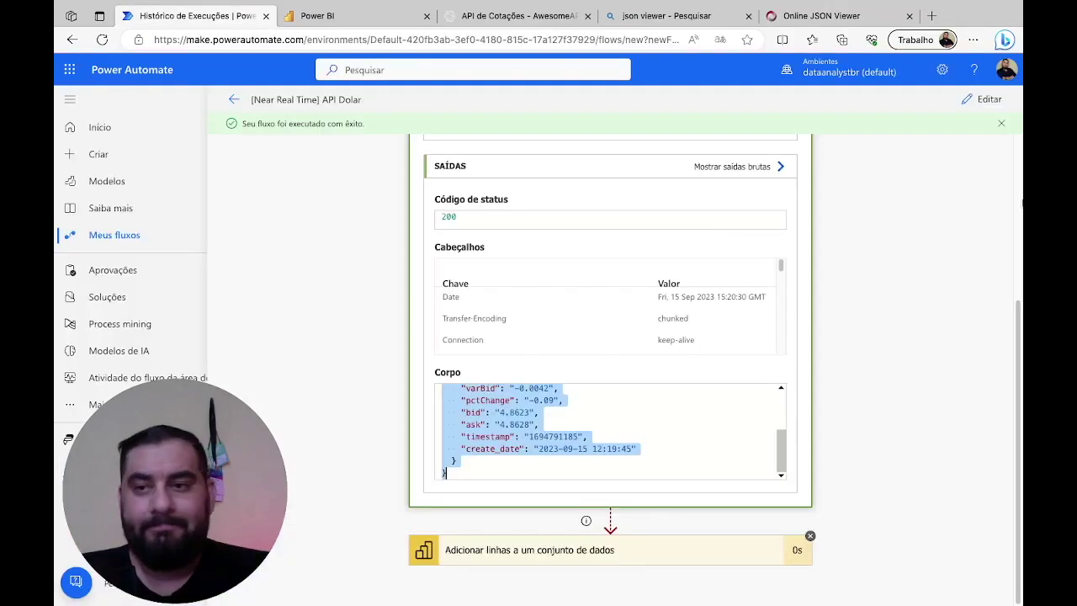
left_click(974, 105)
left_click(567, 370)
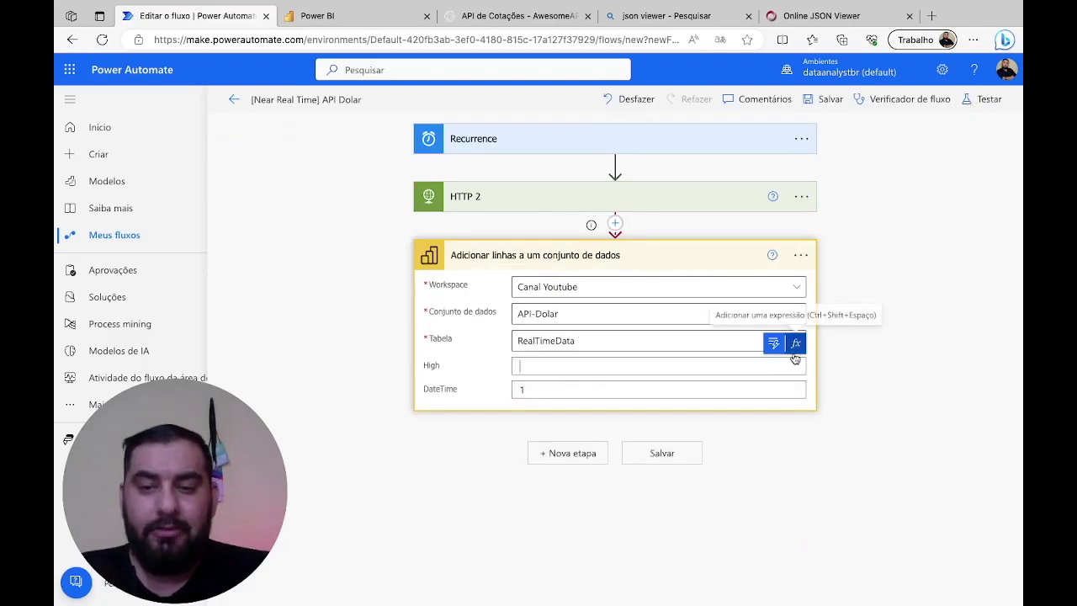
left_click(795, 343)
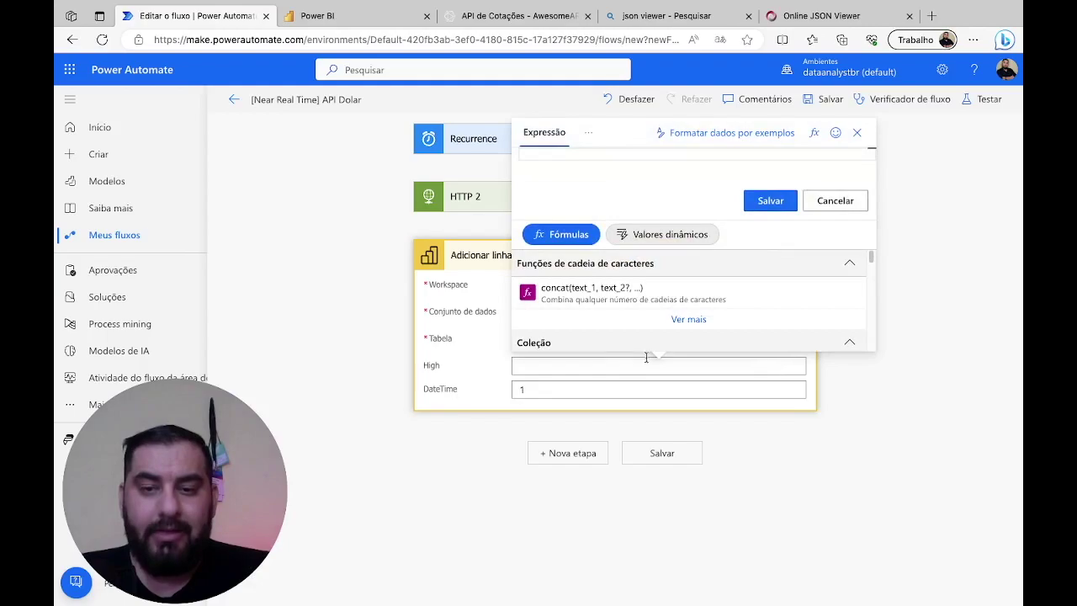
left_click(670, 240)
left_click(671, 239)
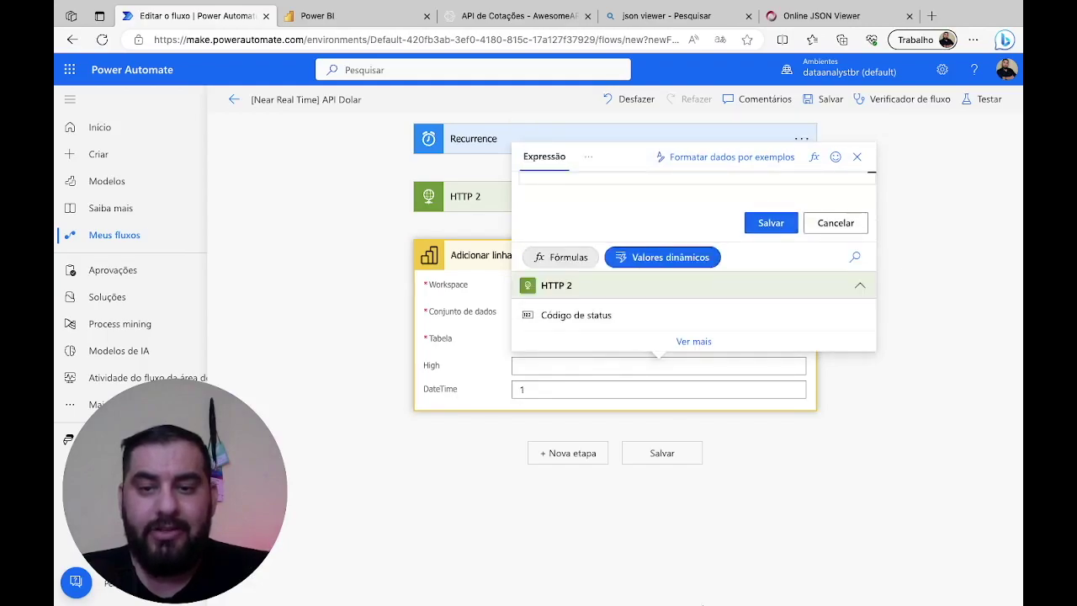
left_click(693, 341)
left_click(610, 325)
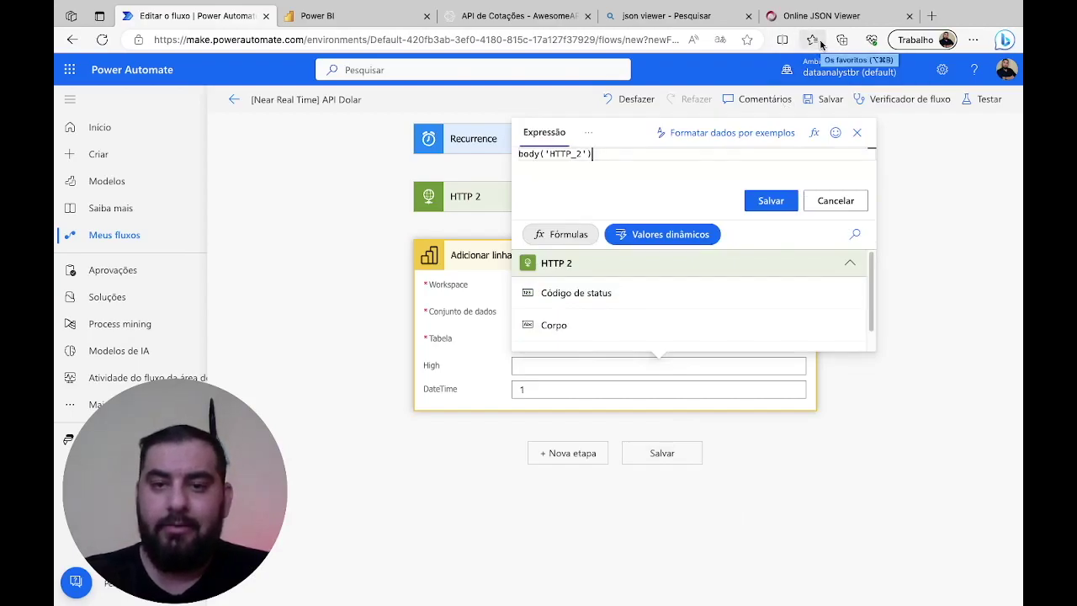
- Extend the High expression with the USDBRL node from the JSON tree, giving body('HTTP_2')?['USDBRL']
type("?")
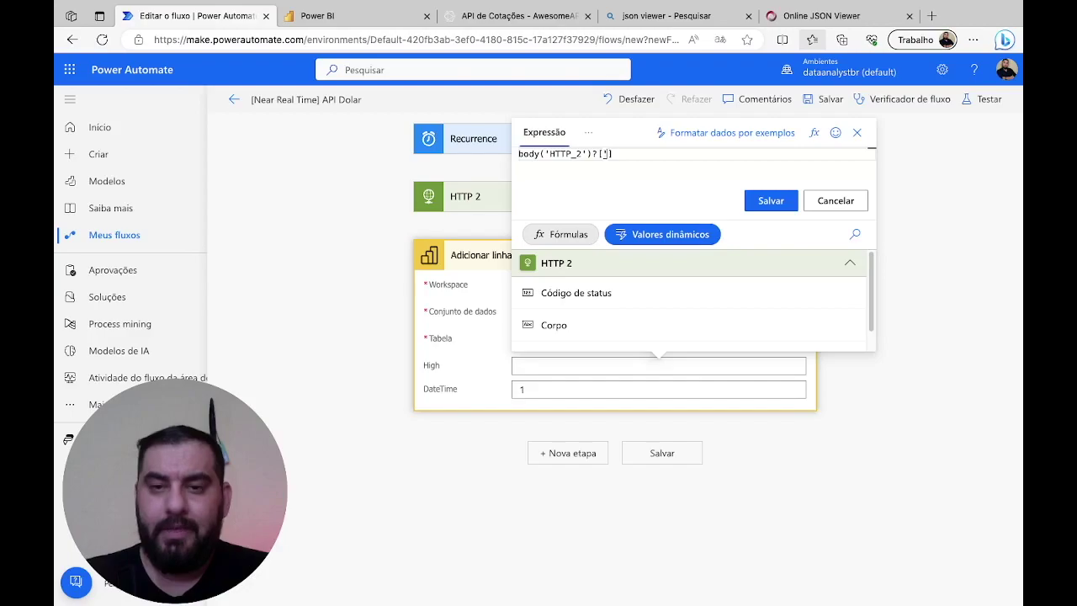
type("['")
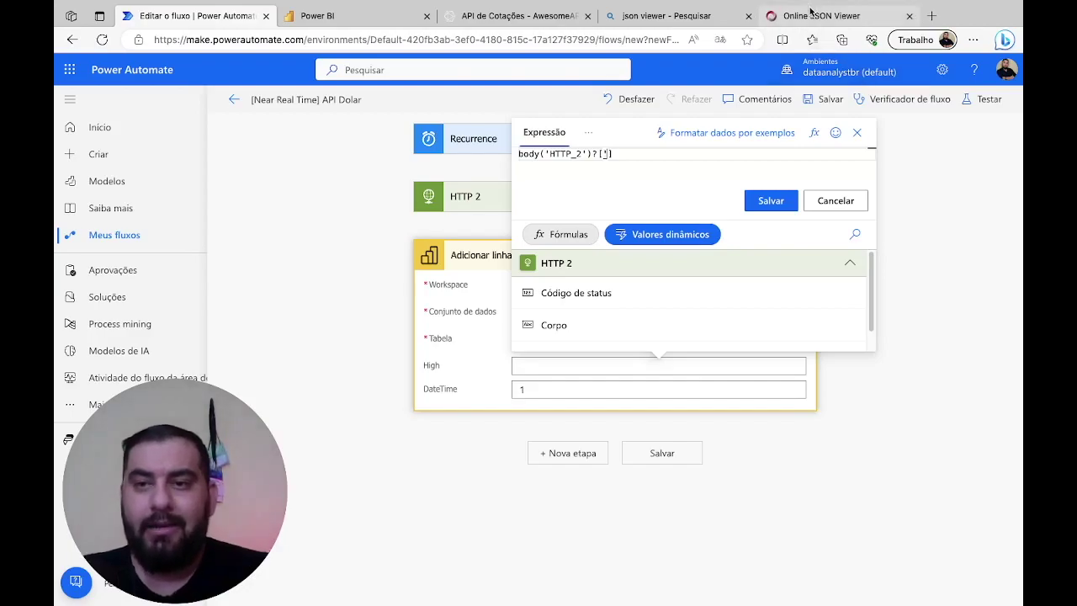
left_click(812, 16)
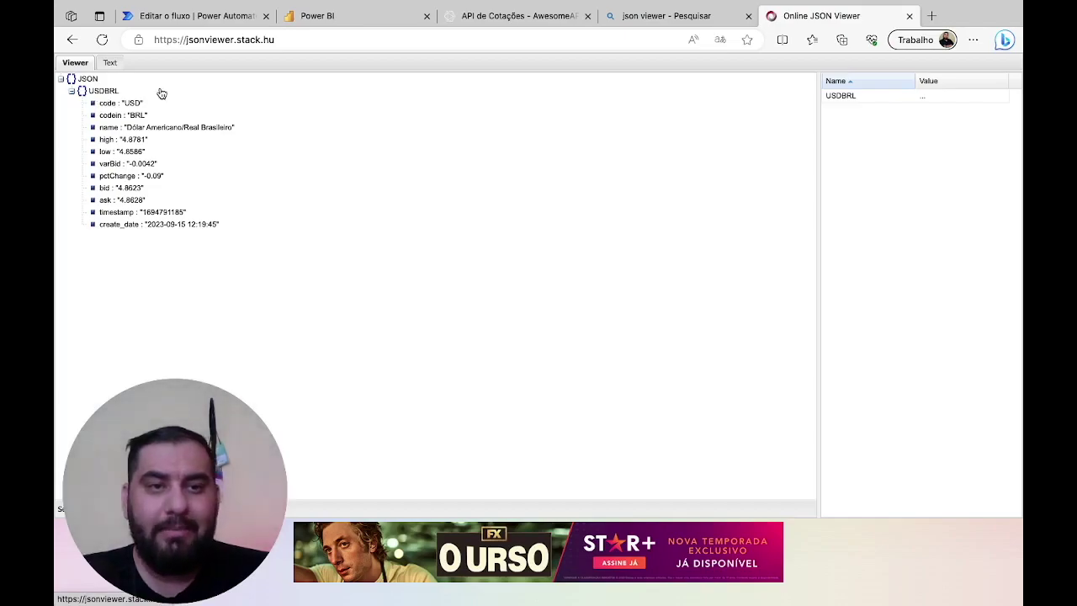
left_click(215, 25)
type("US")
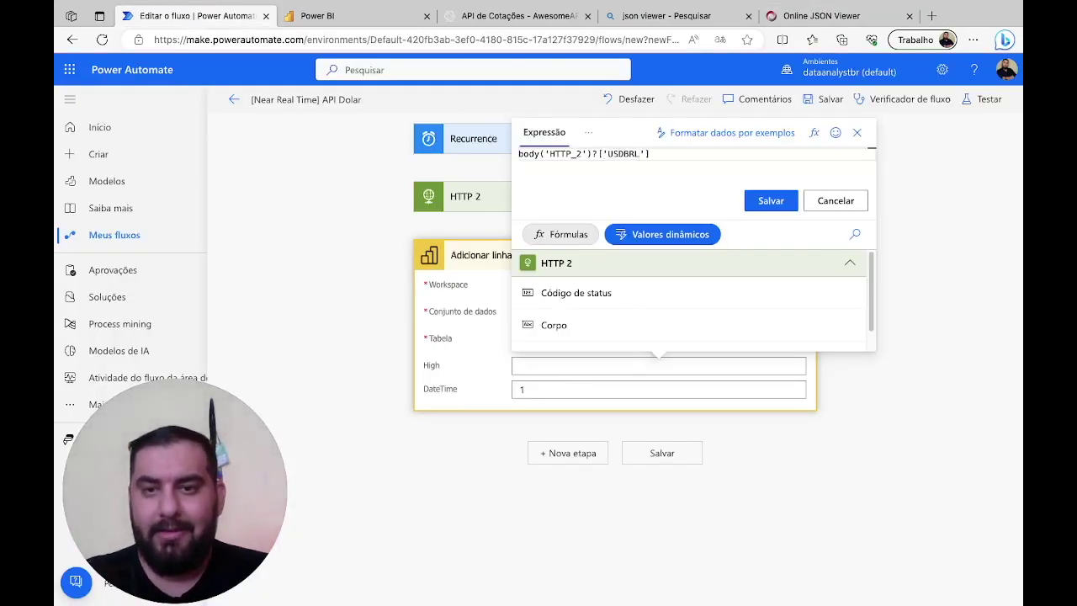
key("Right")
key("Right")
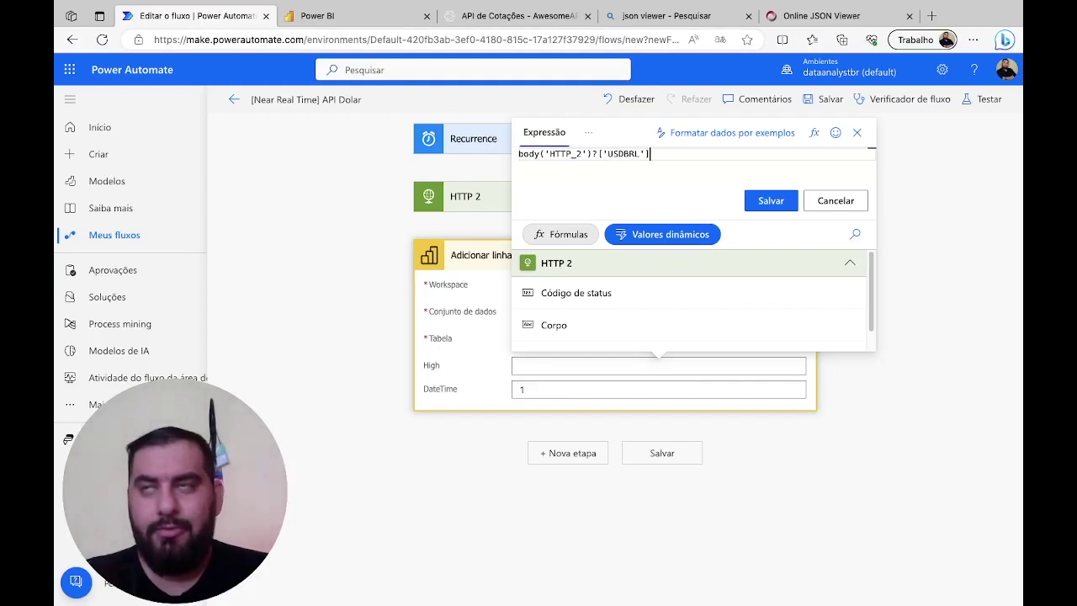
- Complete the High expression as body('HTTP_2')?['USDBRL']?['high'], copy the whole expression and save it
type("?[")
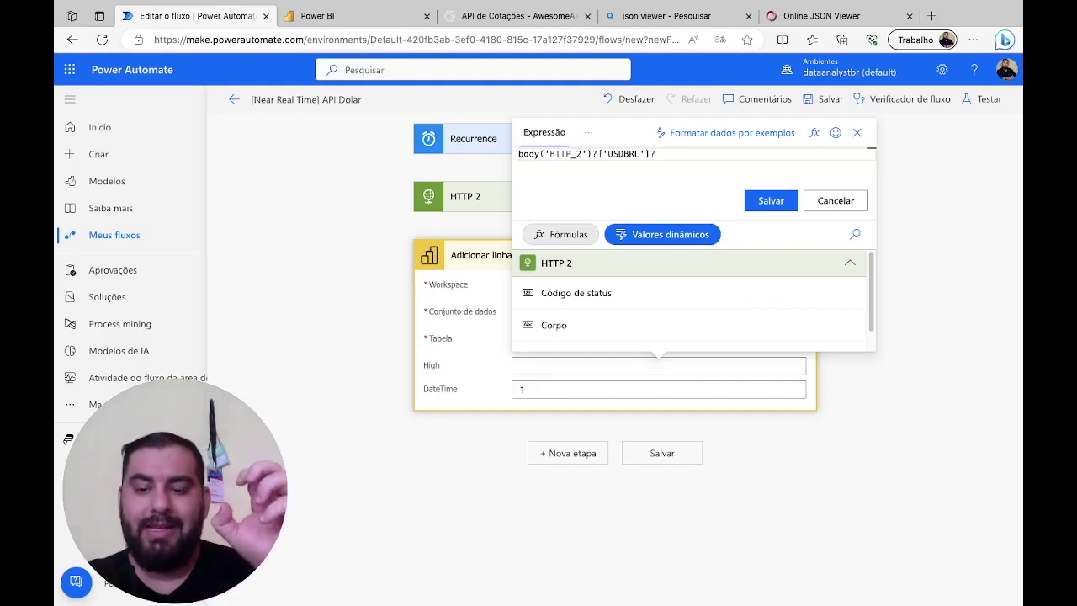
type("'hi")
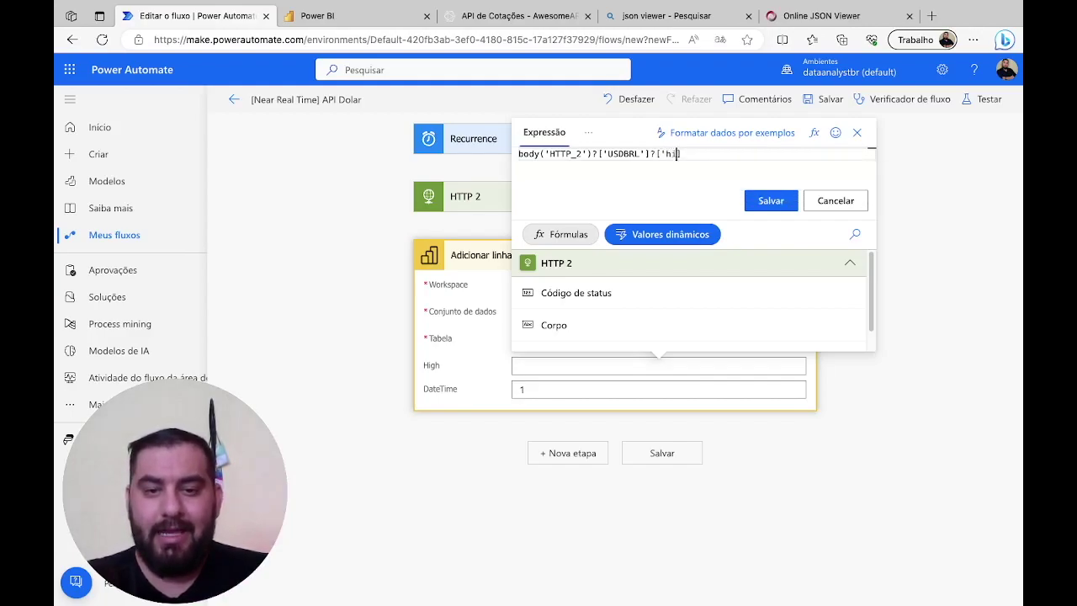
type("gh")
type("']")
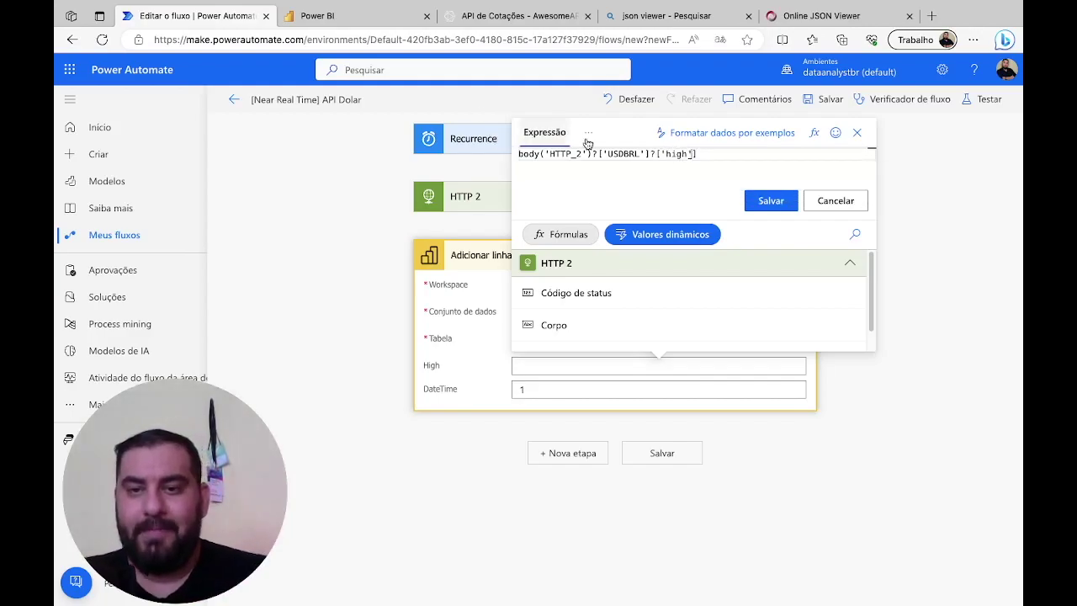
left_click_drag(711, 154, 476, 149)
key("ctrl+c")
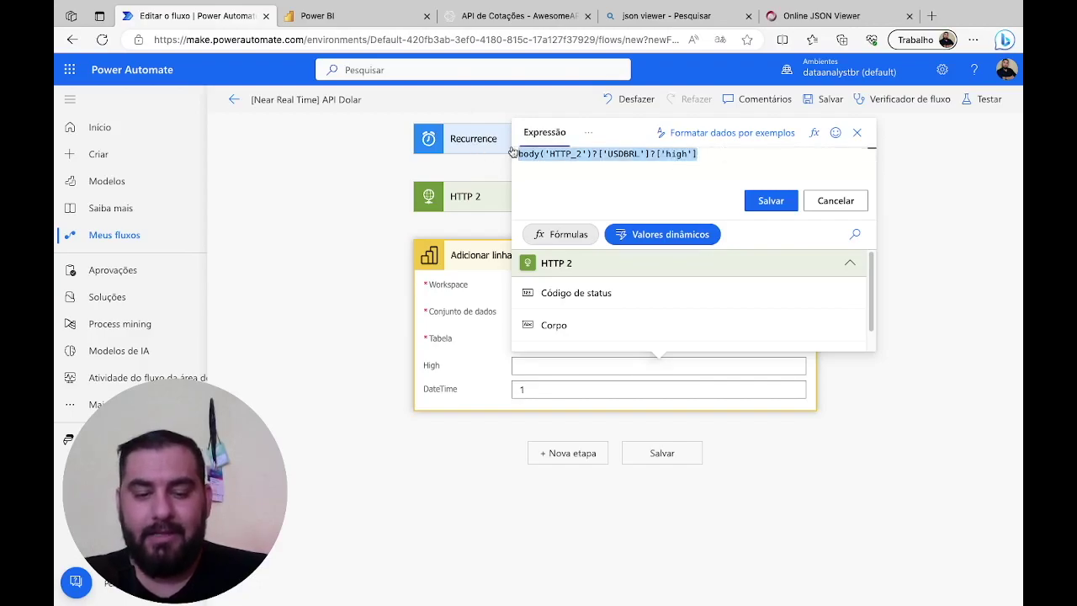
left_click(770, 210)
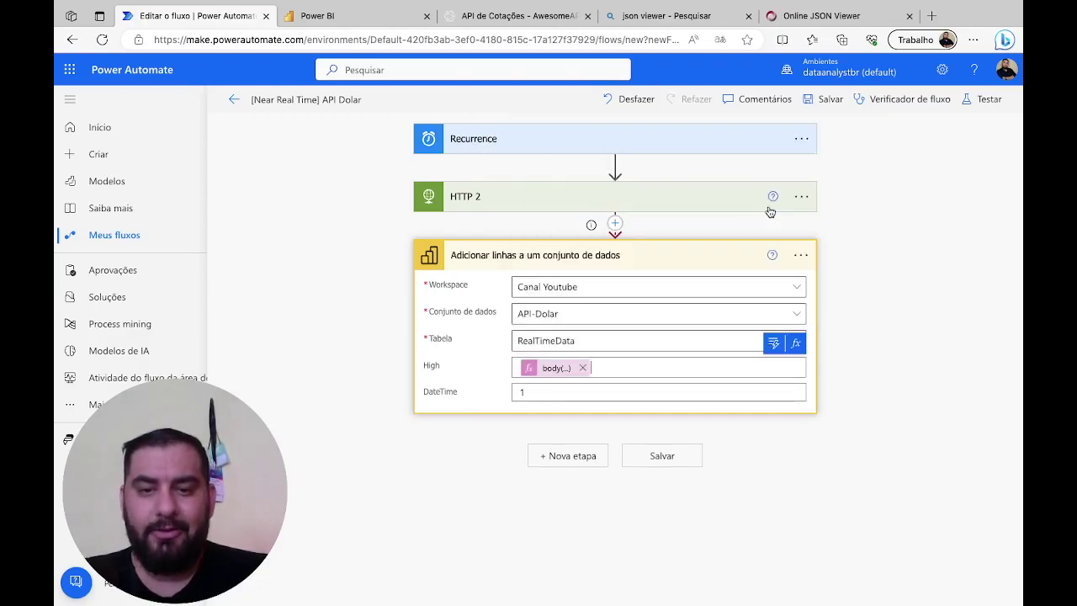
- Clear the DateTime placeholder and paste the copied High expression into a new DateTime expression
left_click(546, 394)
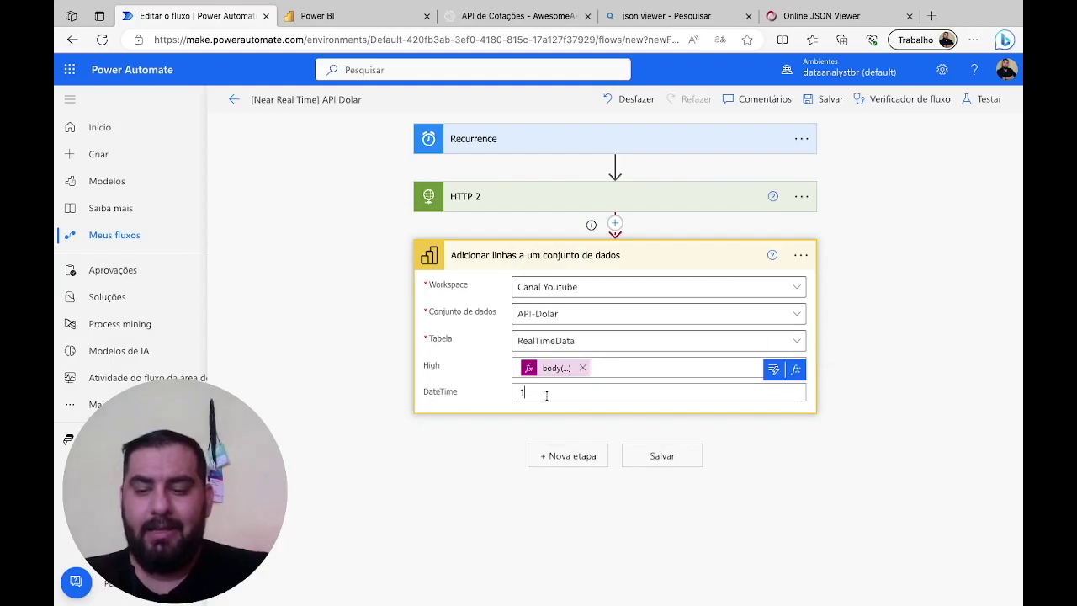
left_click(799, 370)
left_click(681, 240)
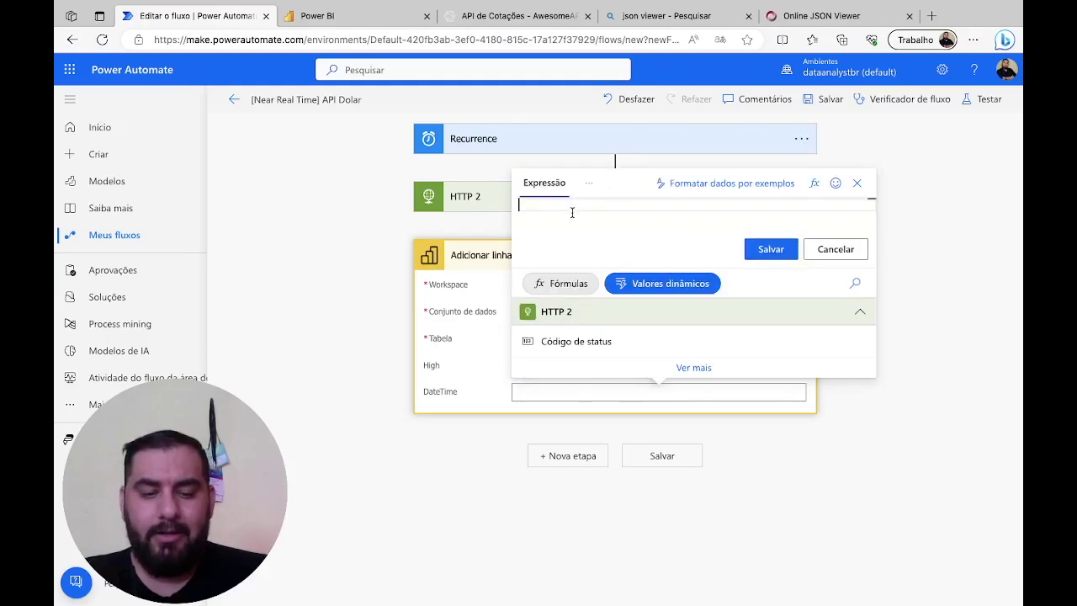
key("ctrl+v")
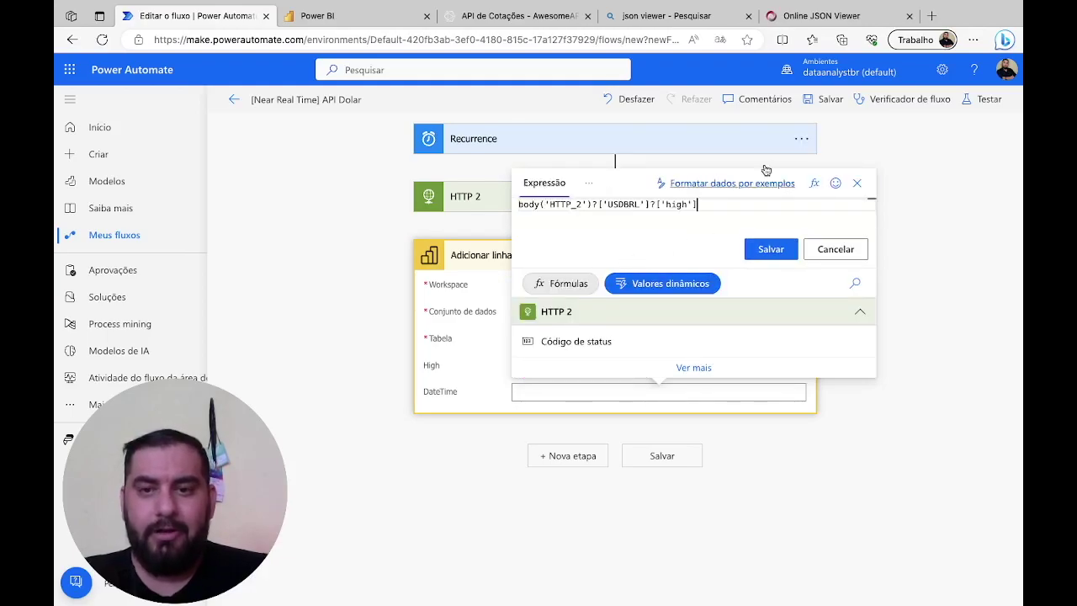
- Look up the date key in Online JSON Viewer, replace 'high' with 'create_date' in the DateTime expression and save it
left_click(814, 16)
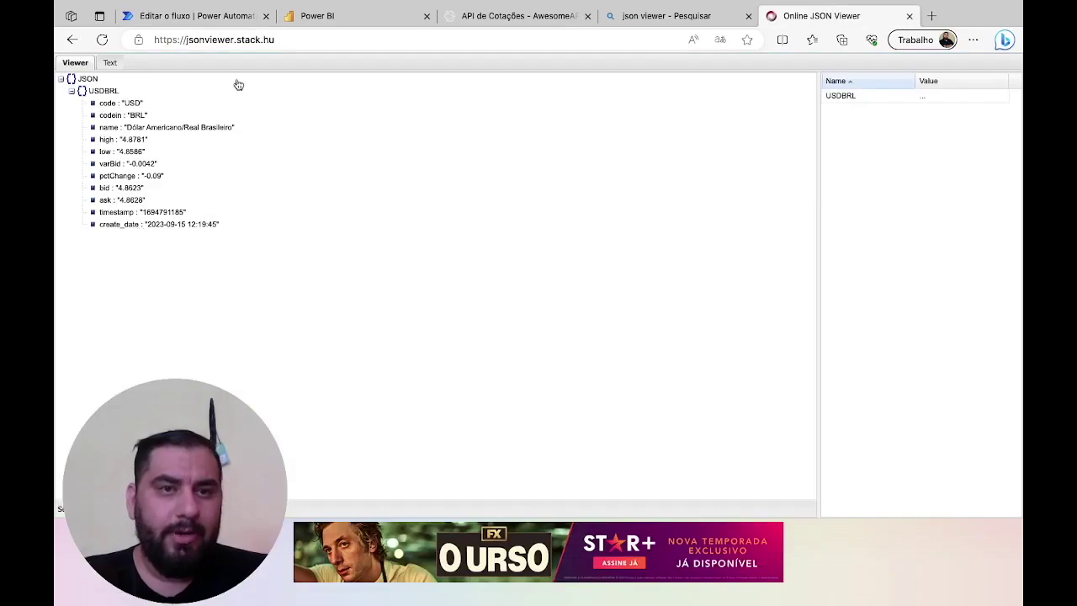
left_click(205, 19)
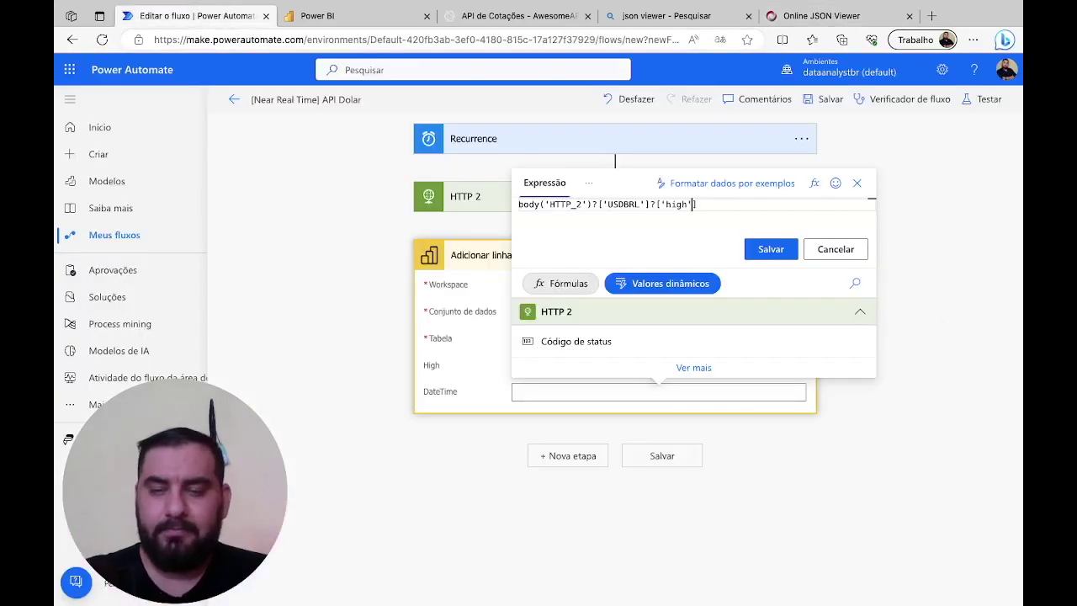
key("BackSpace")
key("BackSpace")
key("BackSpace")
key("BackSpace")
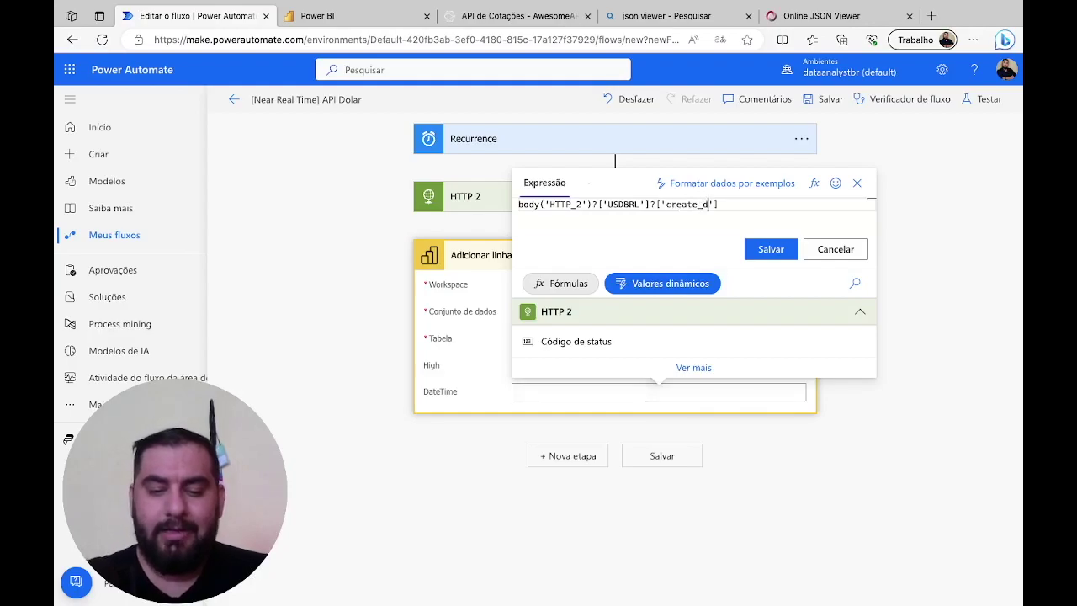
left_click(770, 248)
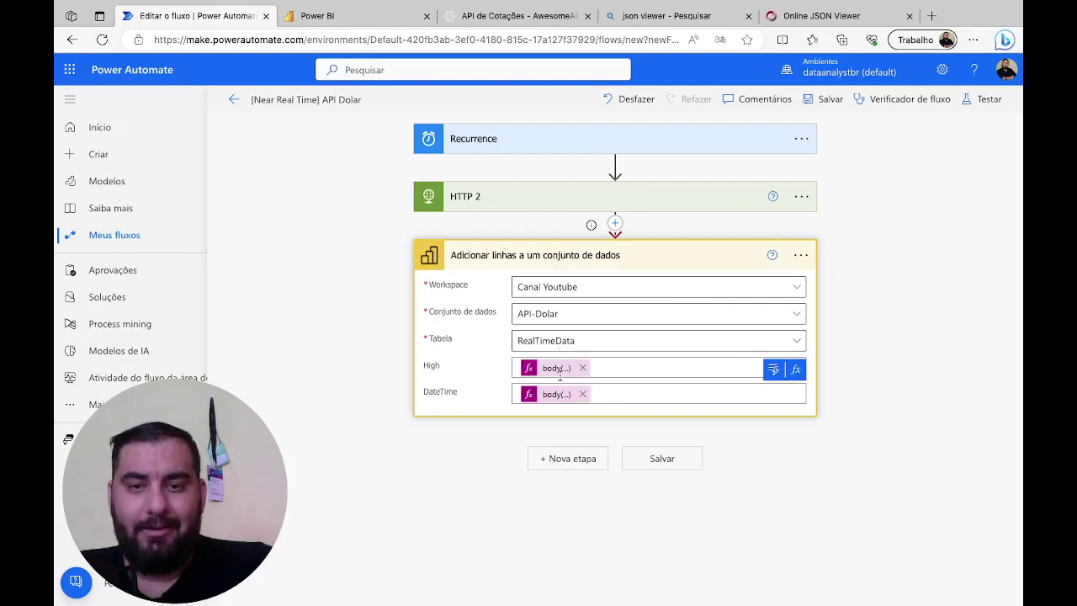
- Configure the run-after settings of Adicionar linhas a um conjunto de dados so it runs when HTTP 2 succeeds
left_click(801, 256)
left_click(635, 402)
left_click(627, 280)
left_click(627, 313)
left_click(589, 367)
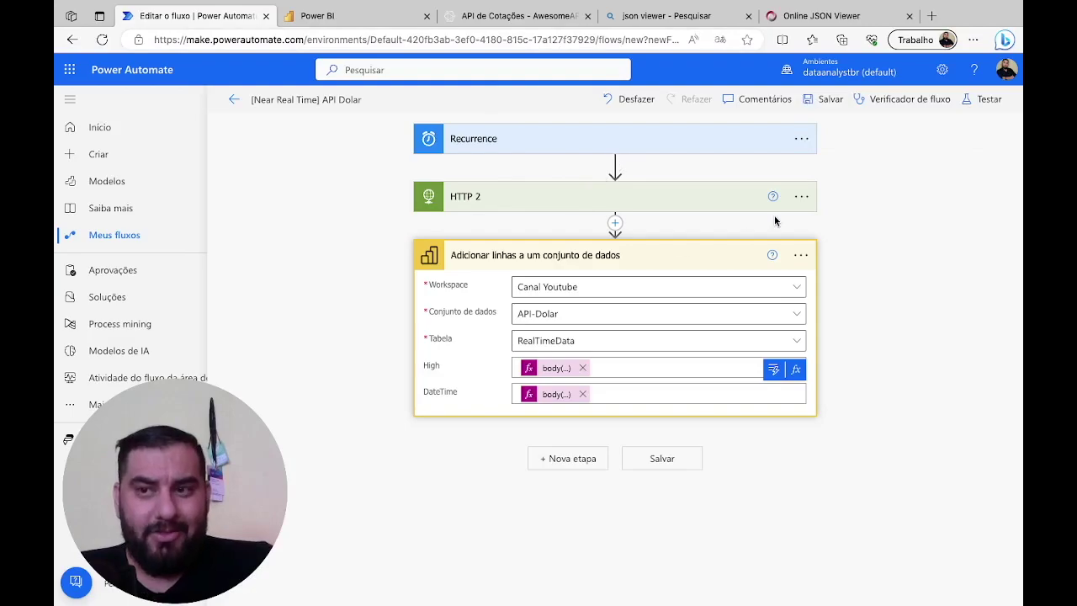
- Save the flow, run a manual test and expand the Adicionar linhas a um conjunto de dados action to check its inputs
left_click(985, 108)
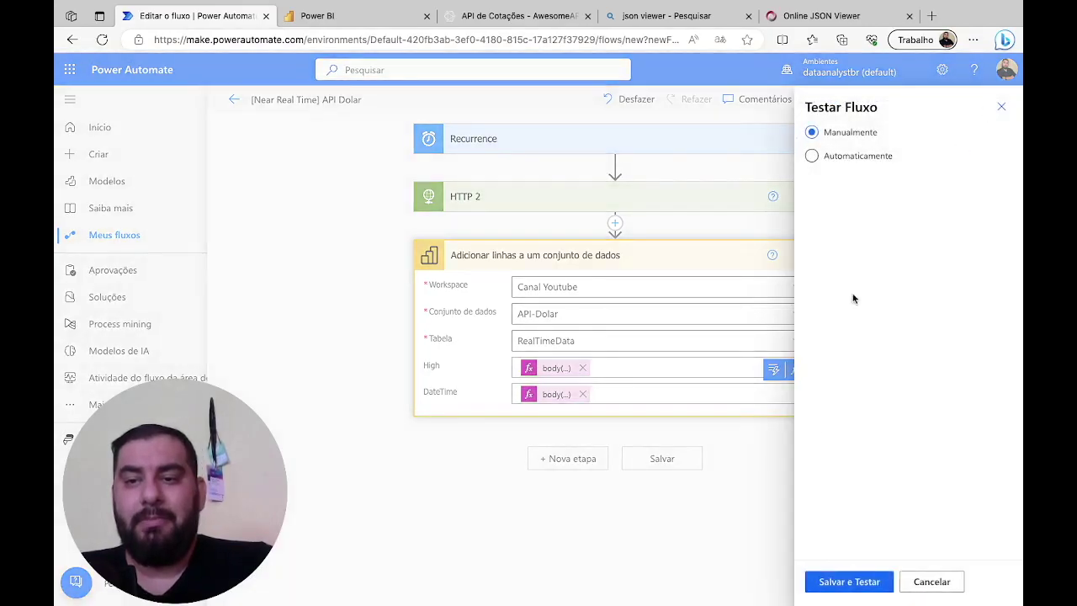
left_click(842, 595)
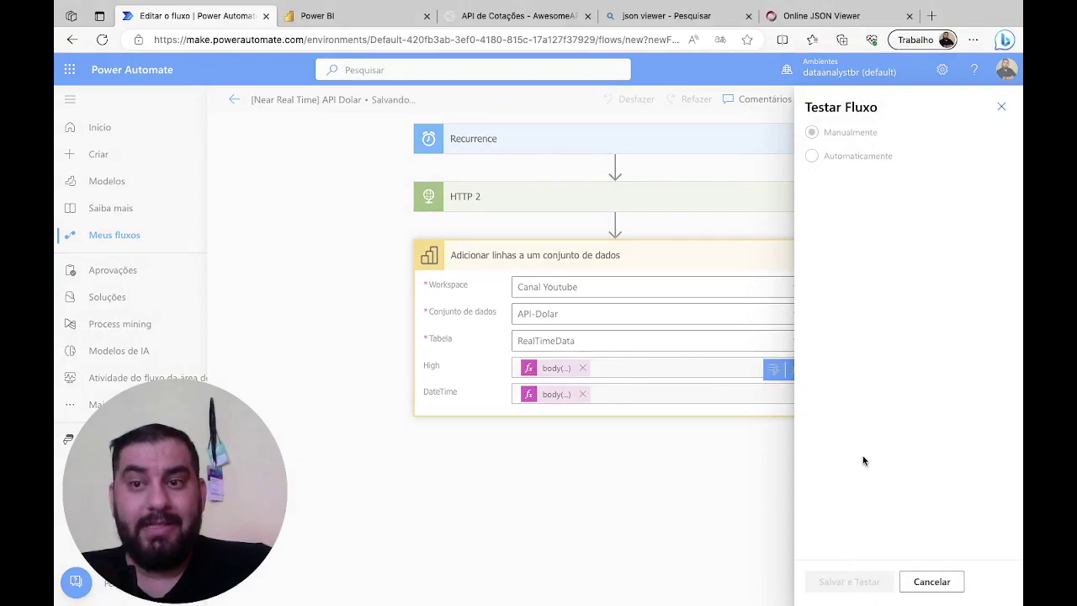
left_click(875, 582)
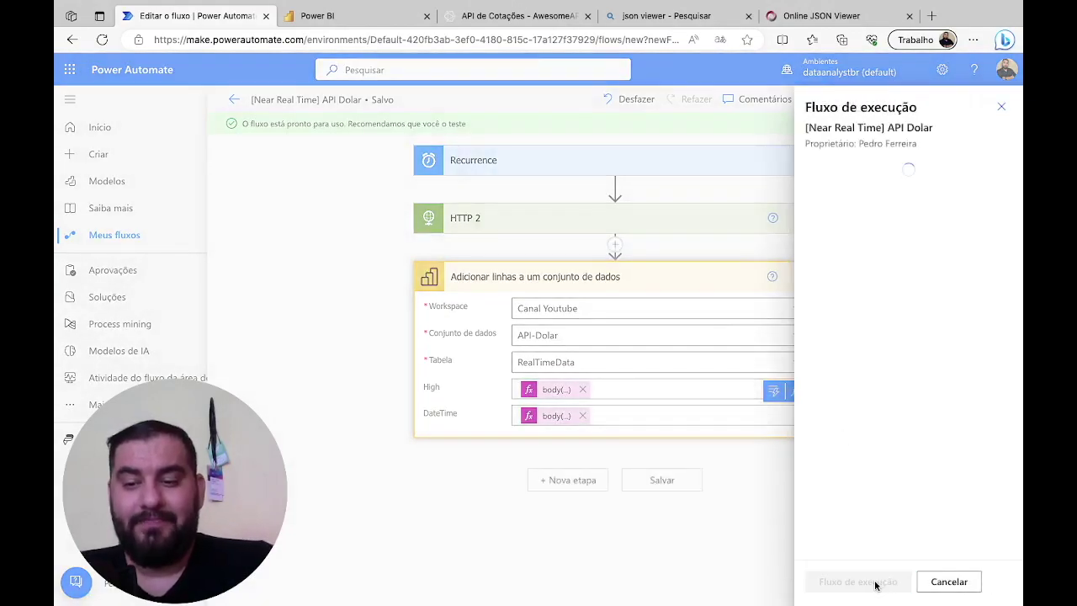
left_click(873, 582)
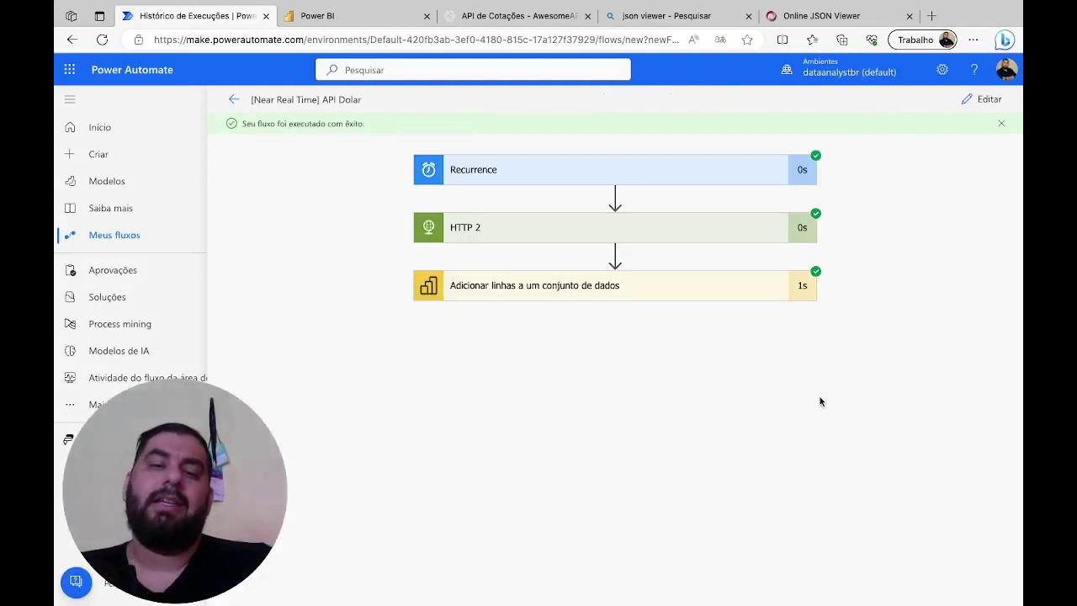
left_click(651, 295)
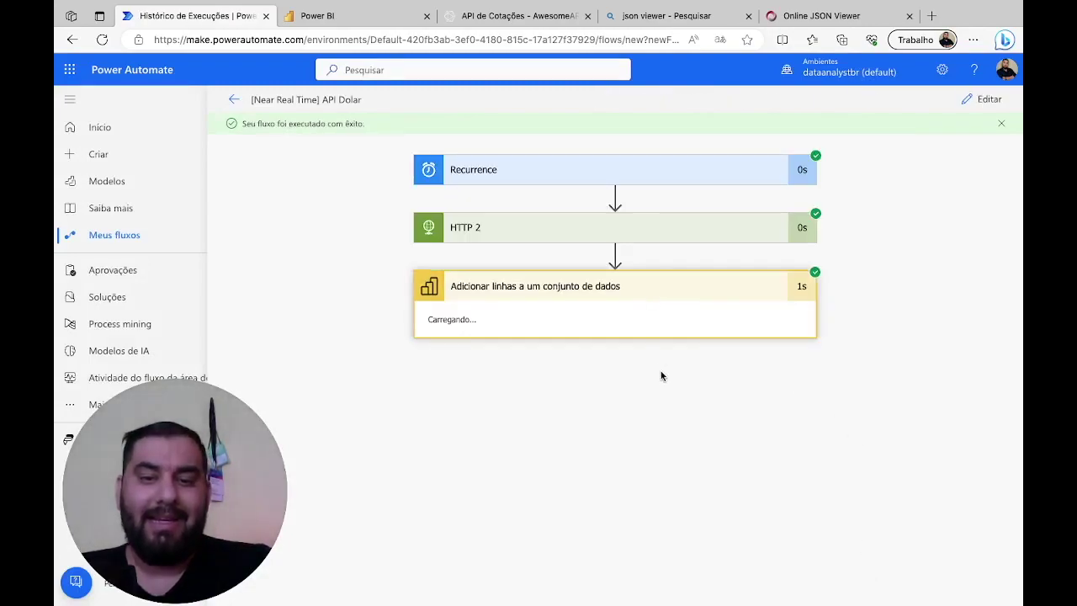
scroll(754, 416, "down", 2)
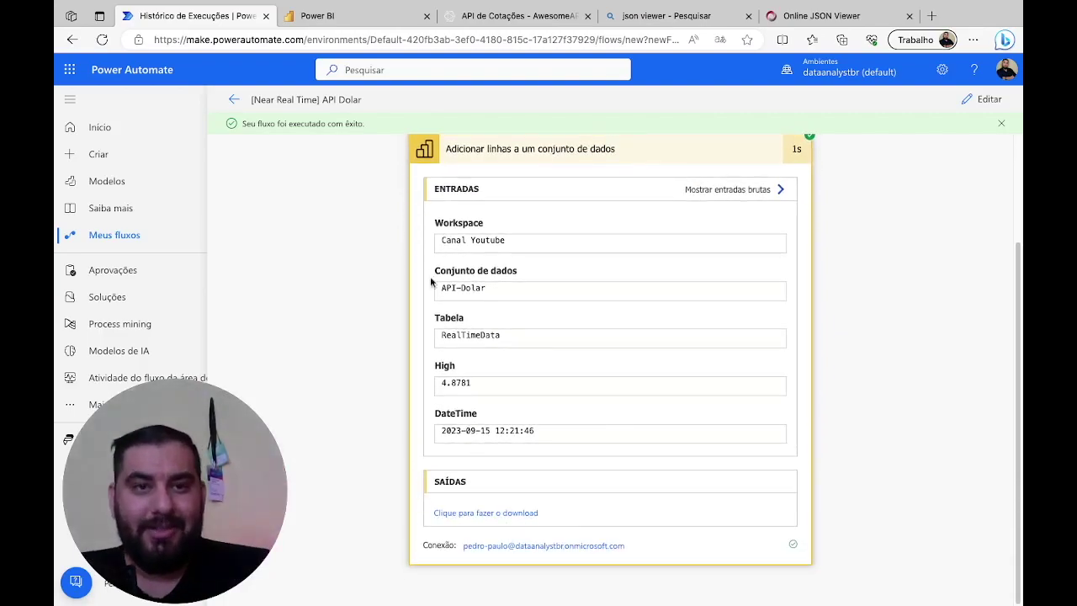
- Switch to Power BI, create a report from the API-Dolar dataset, collapse the filters and expand the RealTimeData table
left_click(356, 20)
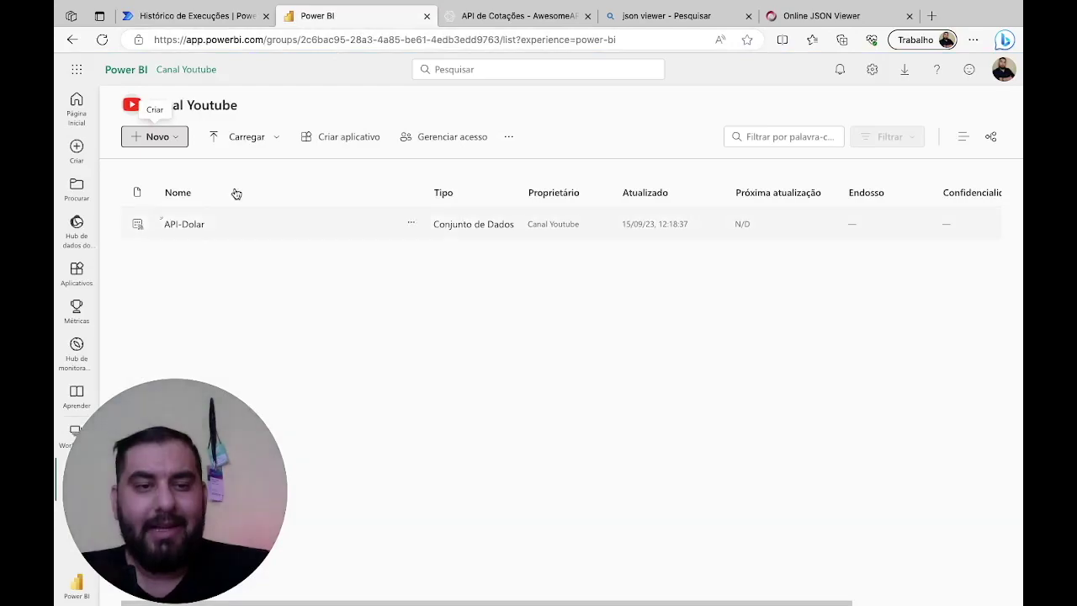
left_click(406, 227)
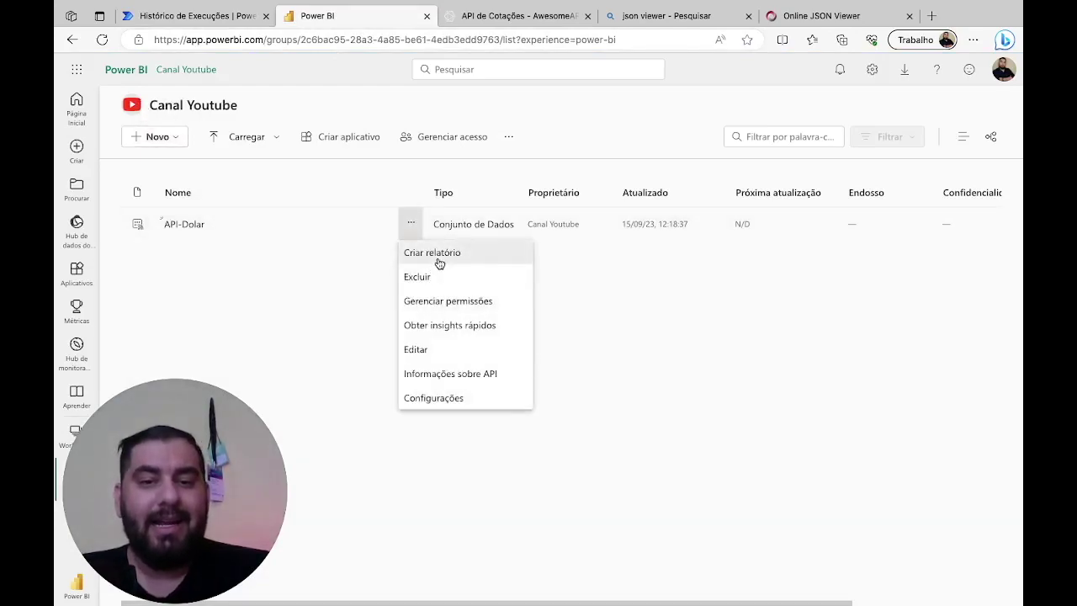
left_click(438, 263)
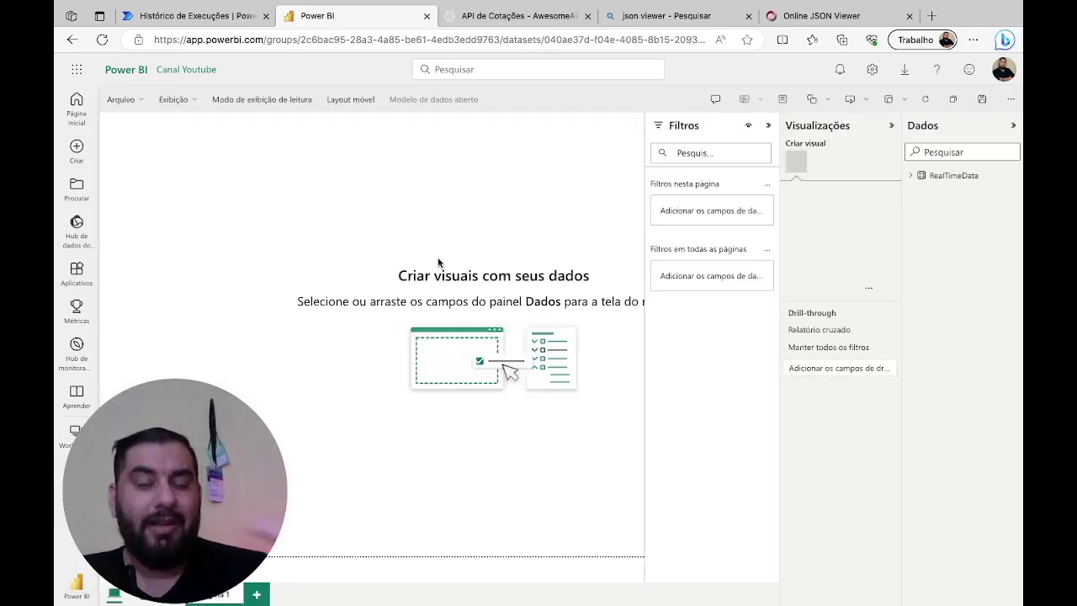
left_click(768, 126)
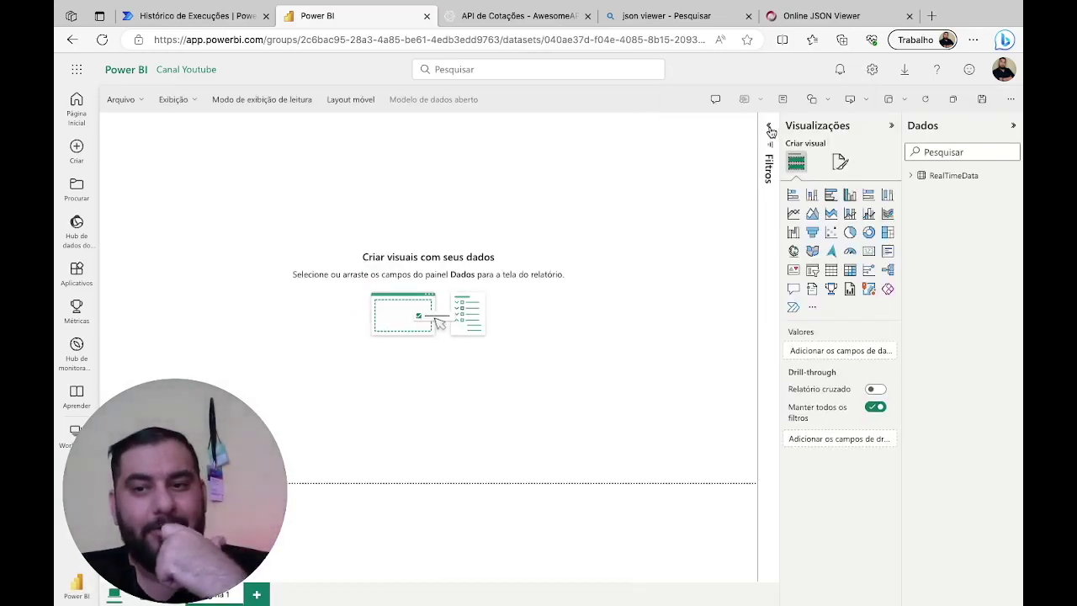
left_click(909, 176)
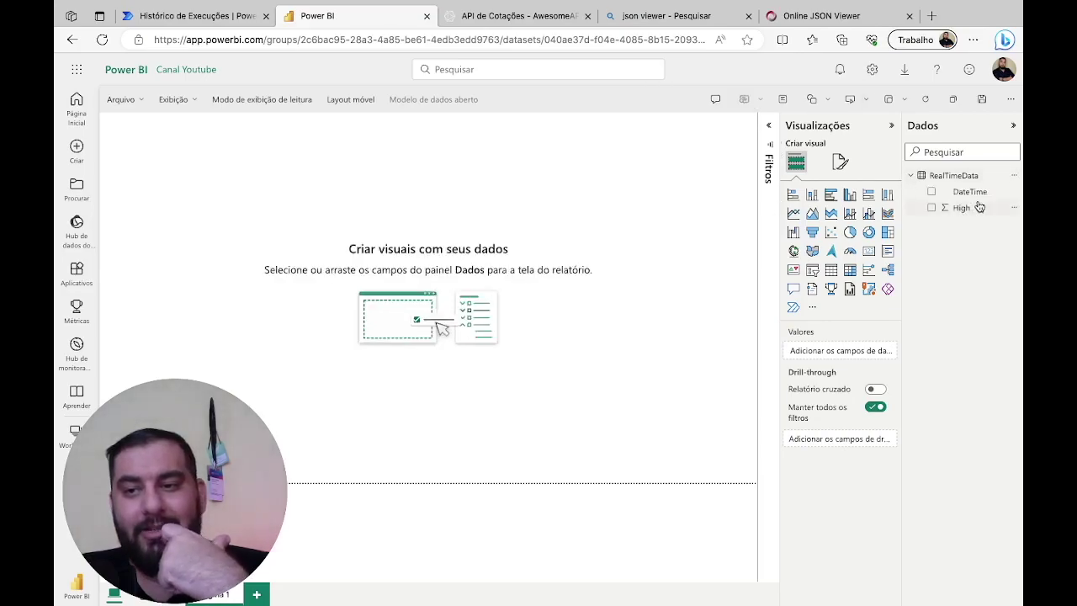
- Add a line chart to the report and enlarge it to fill the page
left_click(793, 213)
left_click_drag(185, 225, 165, 192)
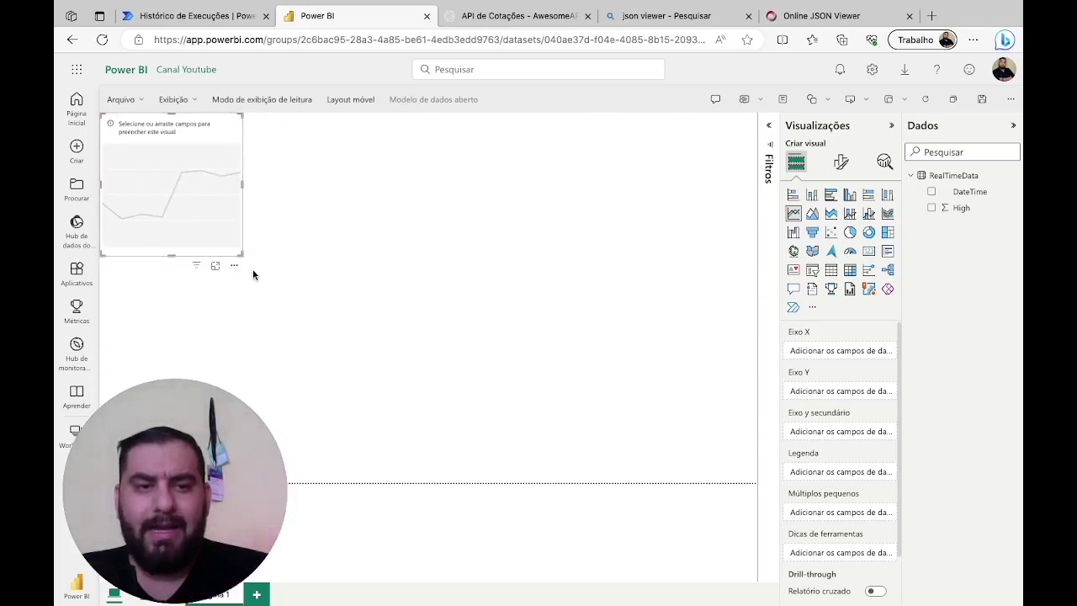
left_click_drag(244, 260, 757, 481)
- Plot DateTime on the line chart's X axis and High on its Y axis, aggregated as Máximo
left_click_drag(967, 193, 842, 359)
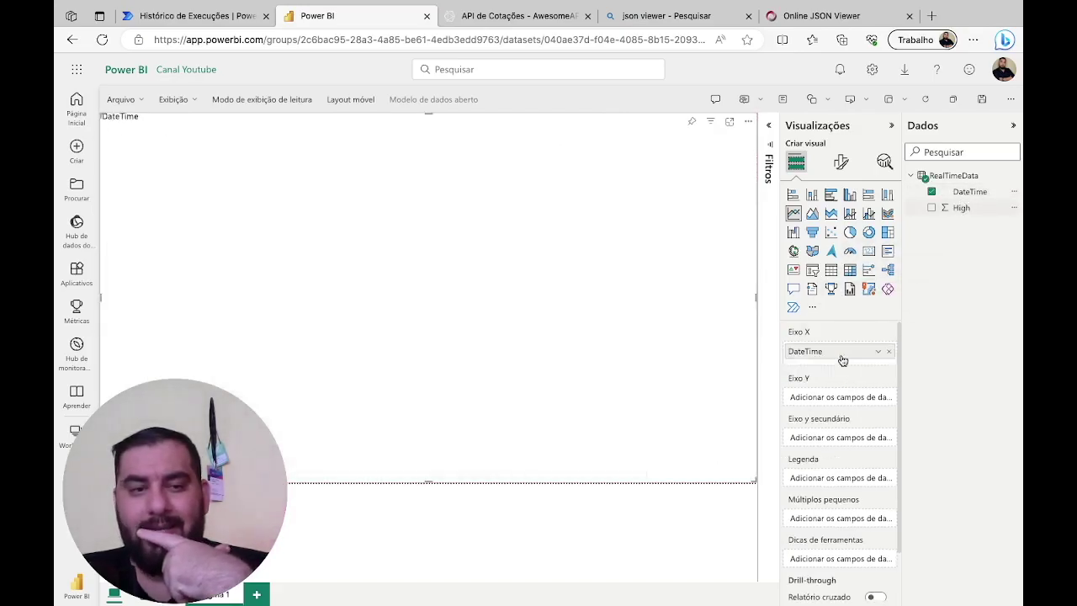
left_click_drag(969, 210, 820, 401)
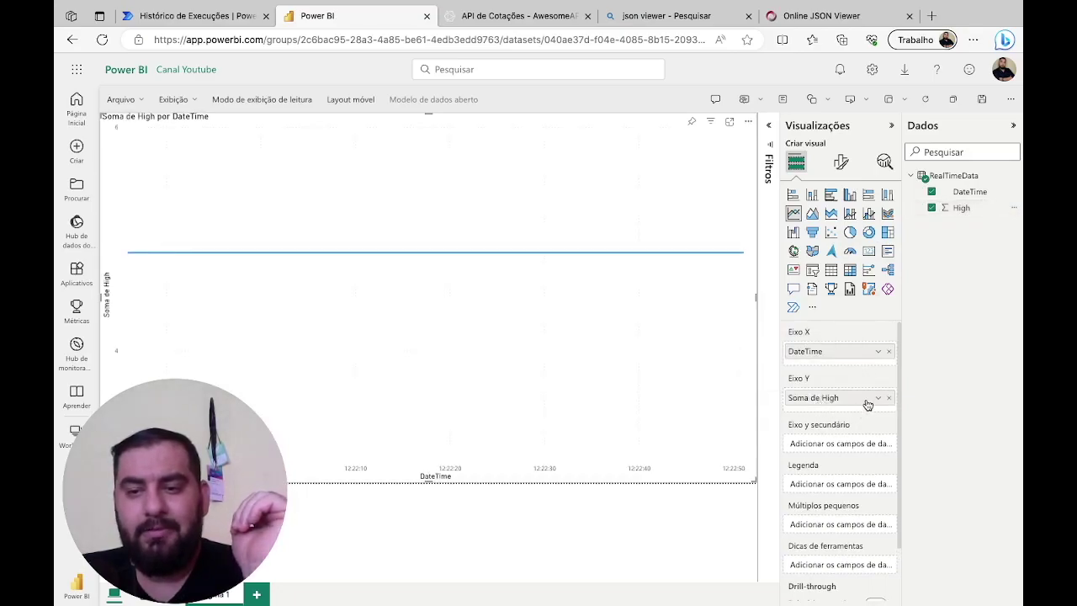
left_click(877, 397)
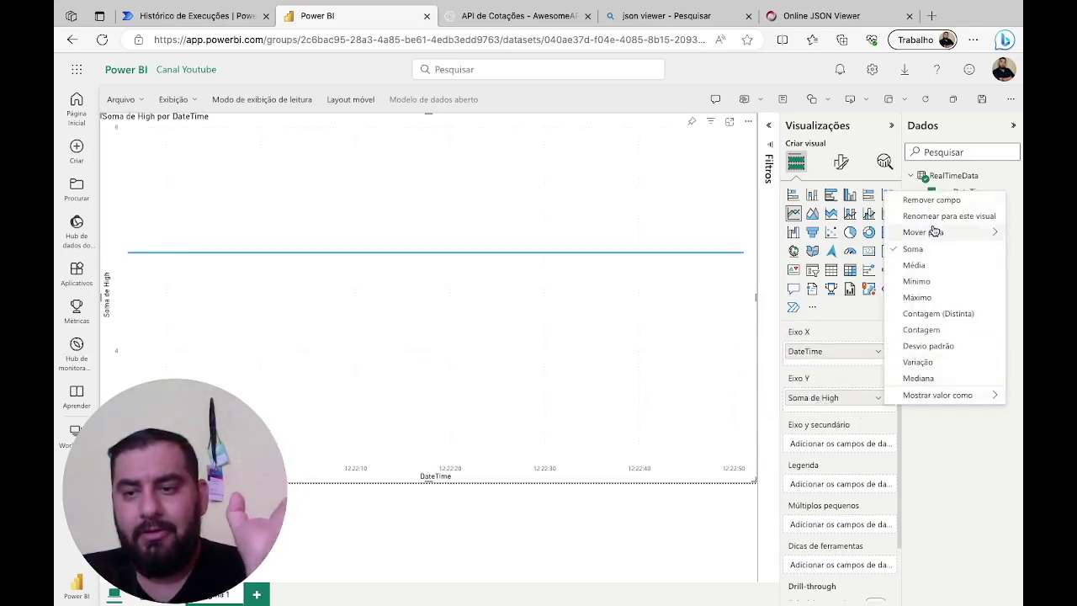
left_click(918, 297)
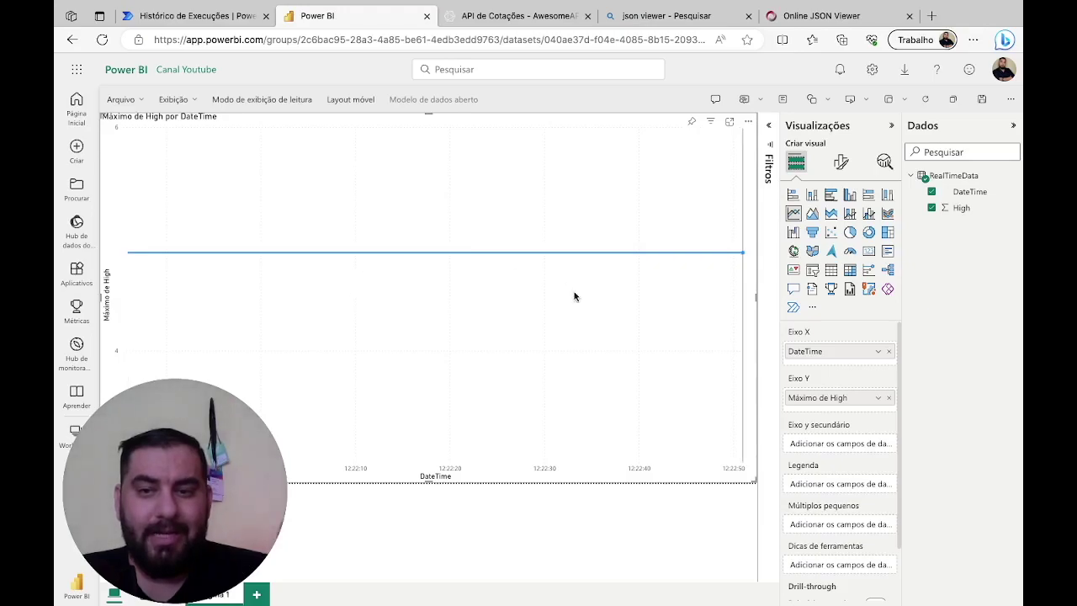
mouse_move(565, 361)
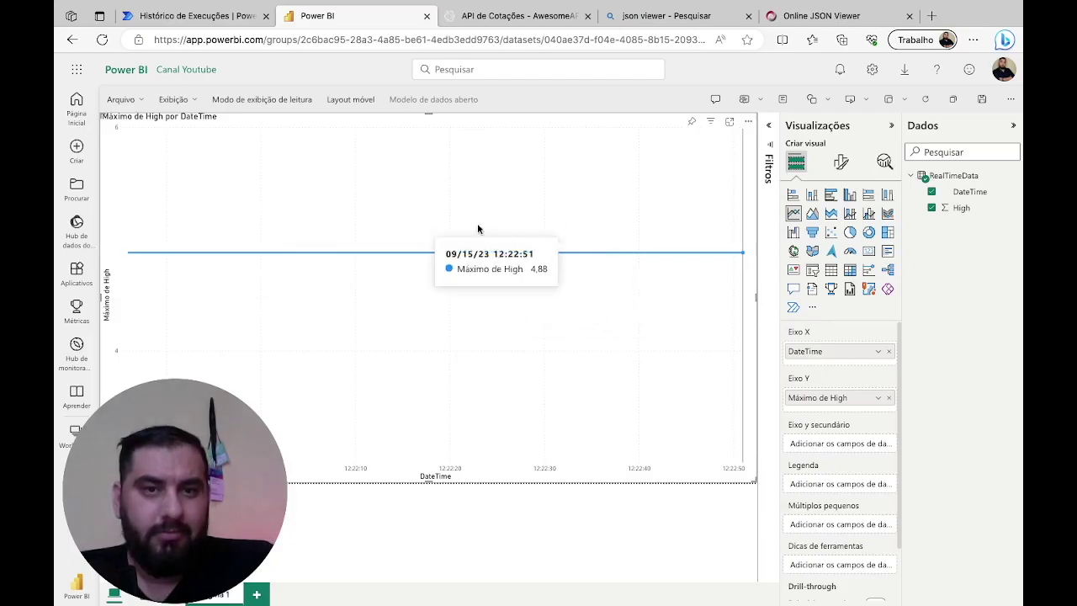
- Save the report as Report API in the Canal Youtube workspace and dismiss the save notification
left_click(121, 99)
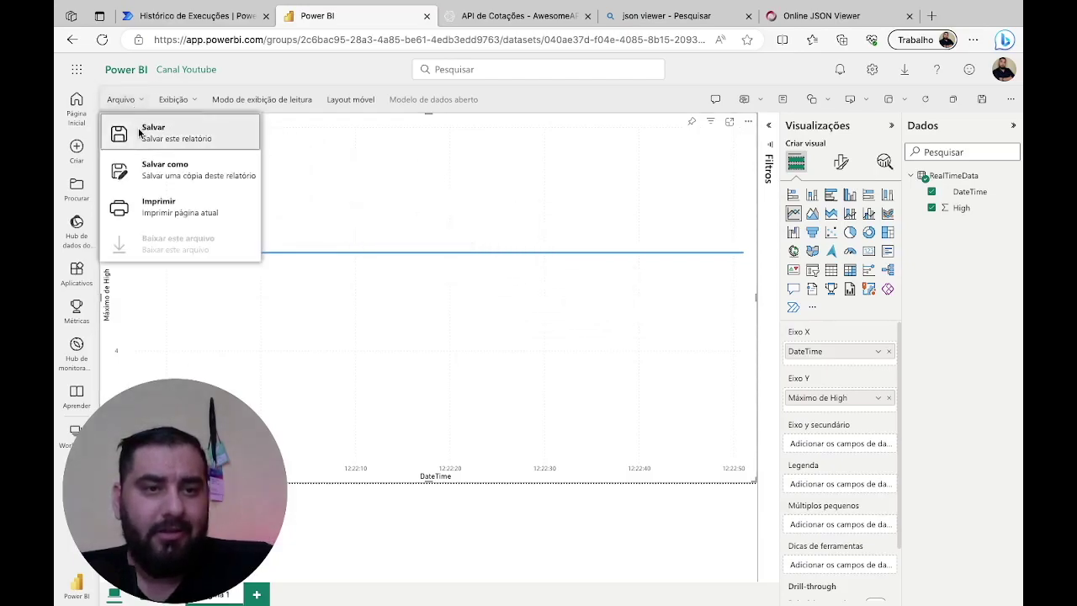
left_click(139, 132)
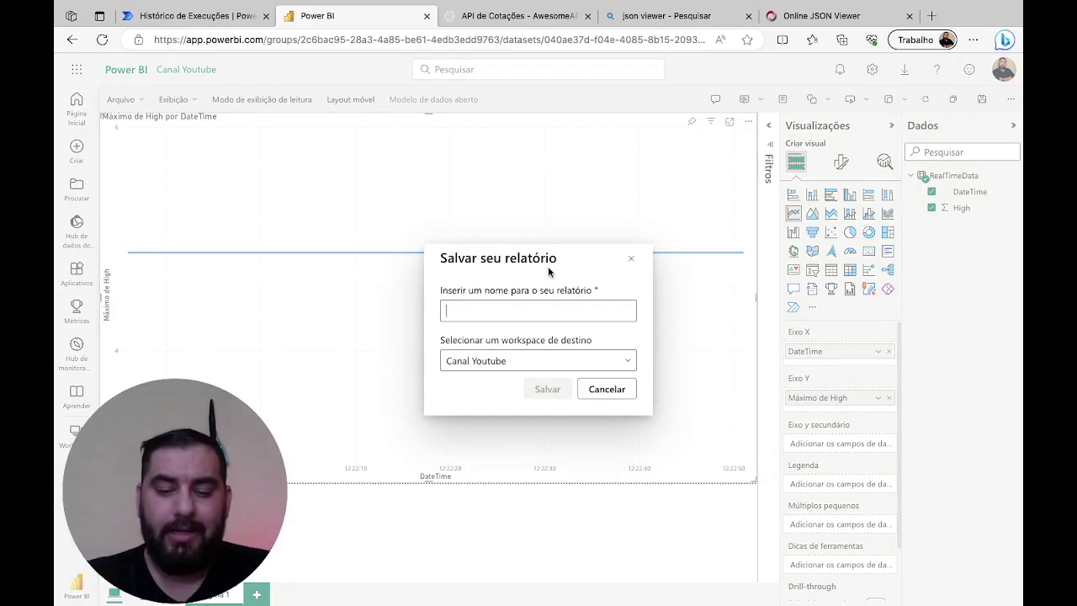
type("Dash")
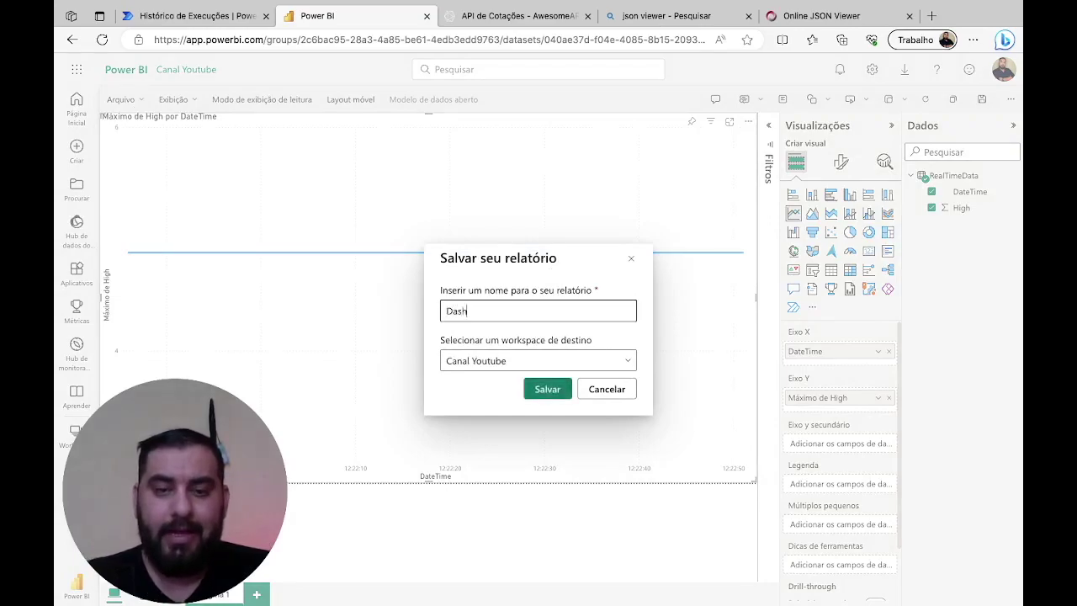
key("BackSpace")
type("Report API")
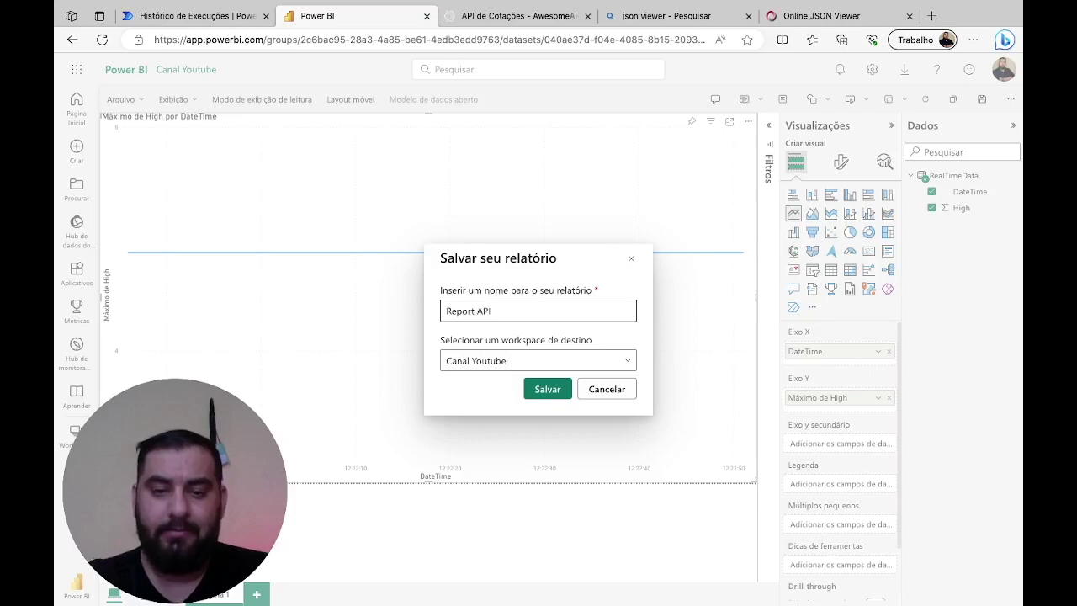
left_click(548, 388)
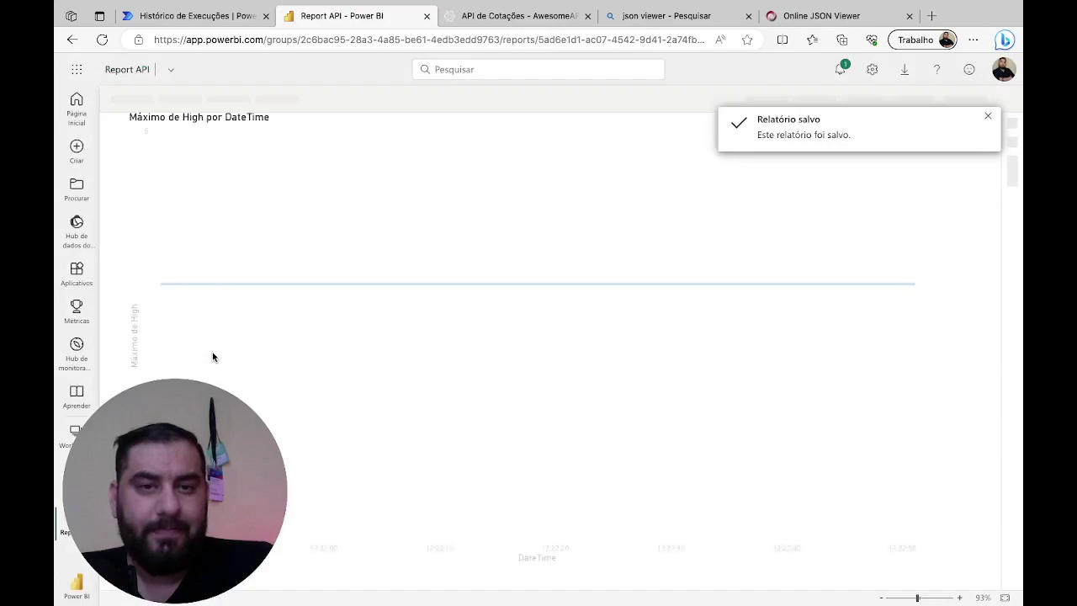
left_click(986, 117)
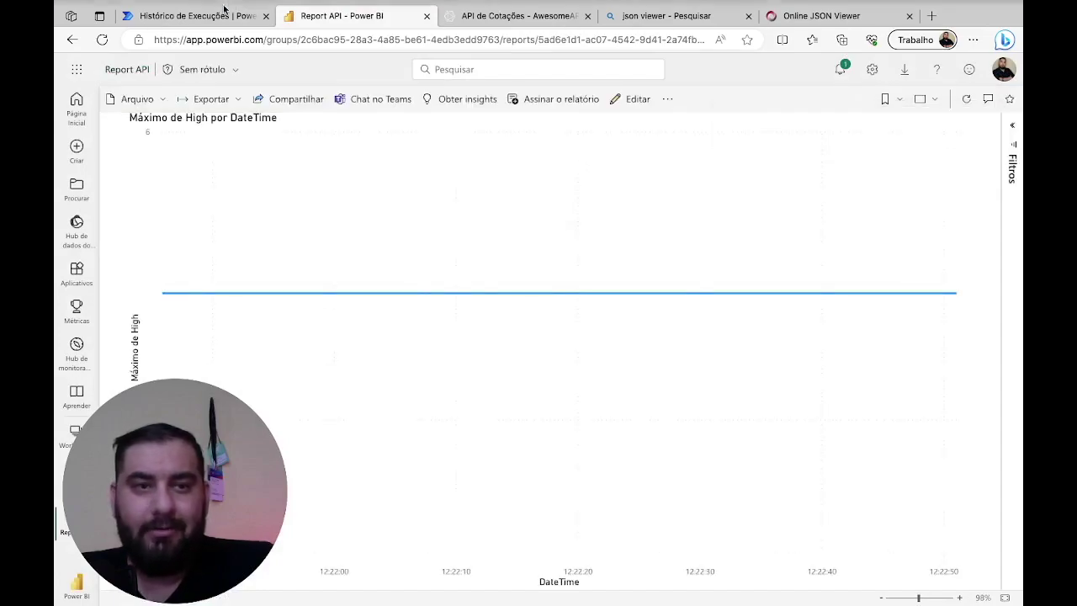
- Switch to Power Automate, return to the flow's details page and refresh the 28-day run history repeatedly to check for new scheduled runs
left_click(189, 18)
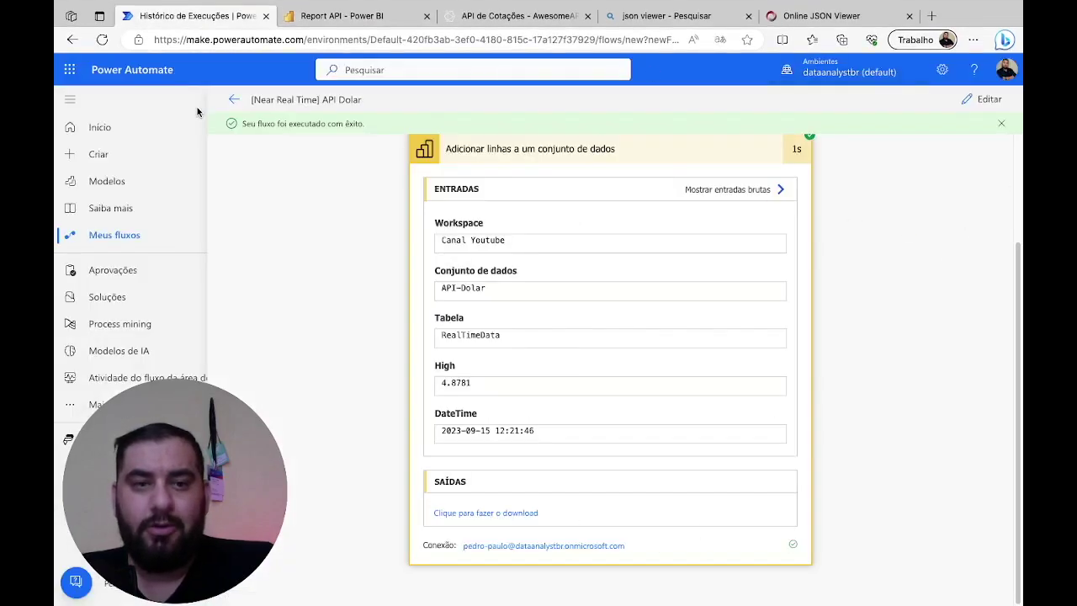
left_click(234, 100)
scroll(639, 366, "down", 3)
left_click(631, 362)
scroll(580, 437, "down", 3)
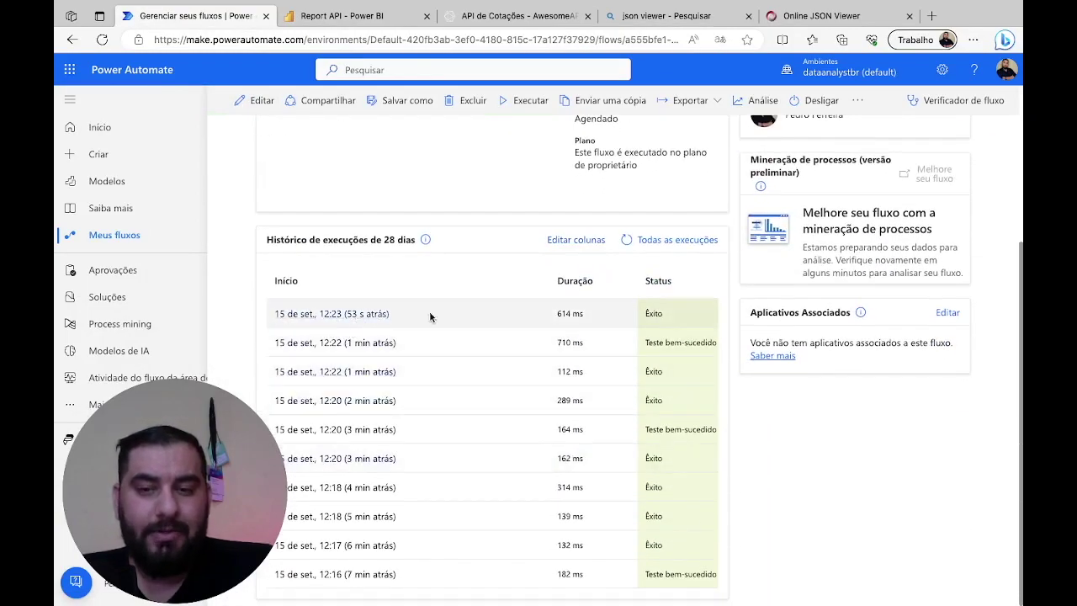
left_click(629, 242)
scroll(622, 275, "down", 3)
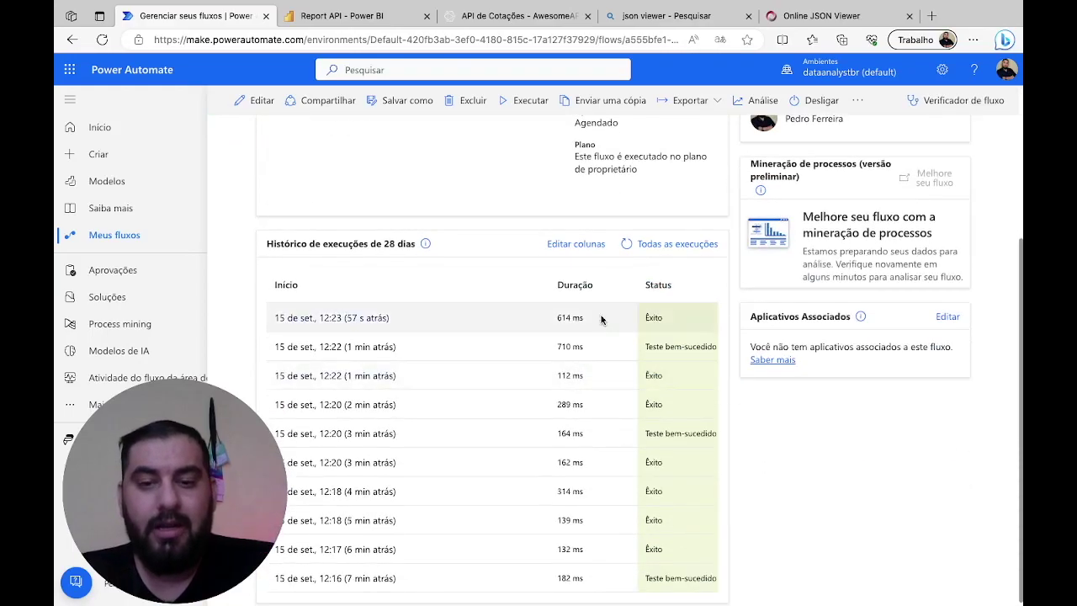
left_click(627, 243)
scroll(485, 411, "down", 2)
scroll(486, 412, "down", 1)
left_click(628, 243)
scroll(452, 408, "down", 3)
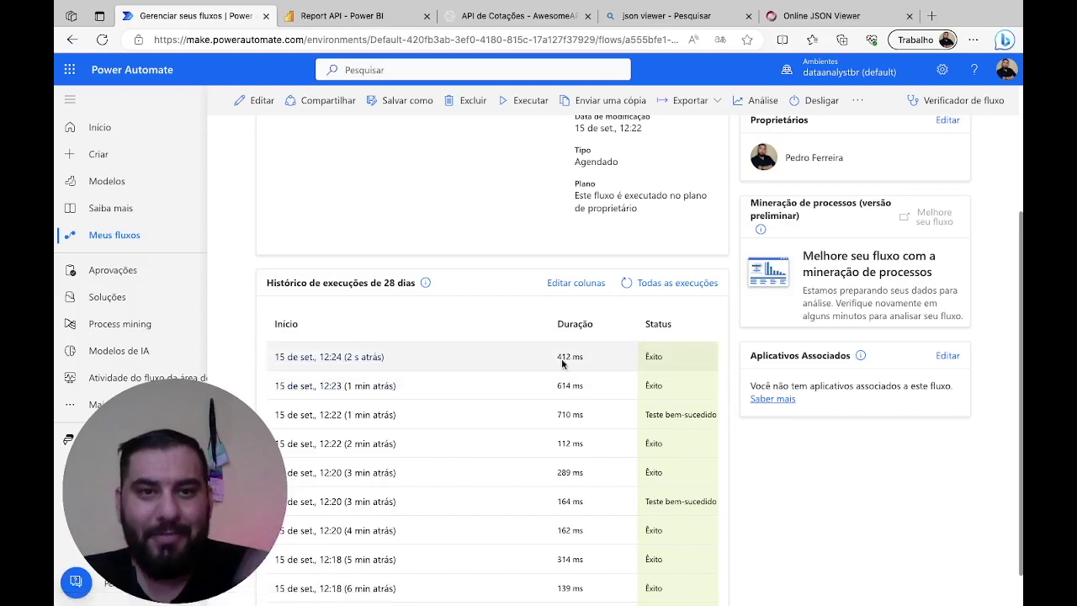
left_click(629, 282)
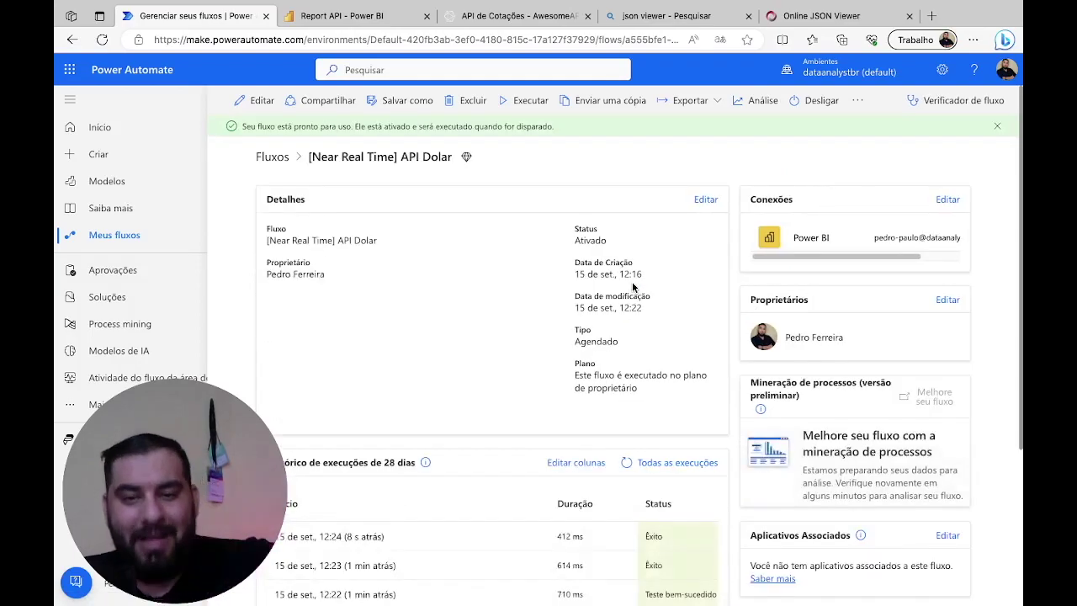
scroll(581, 353, "down", 2)
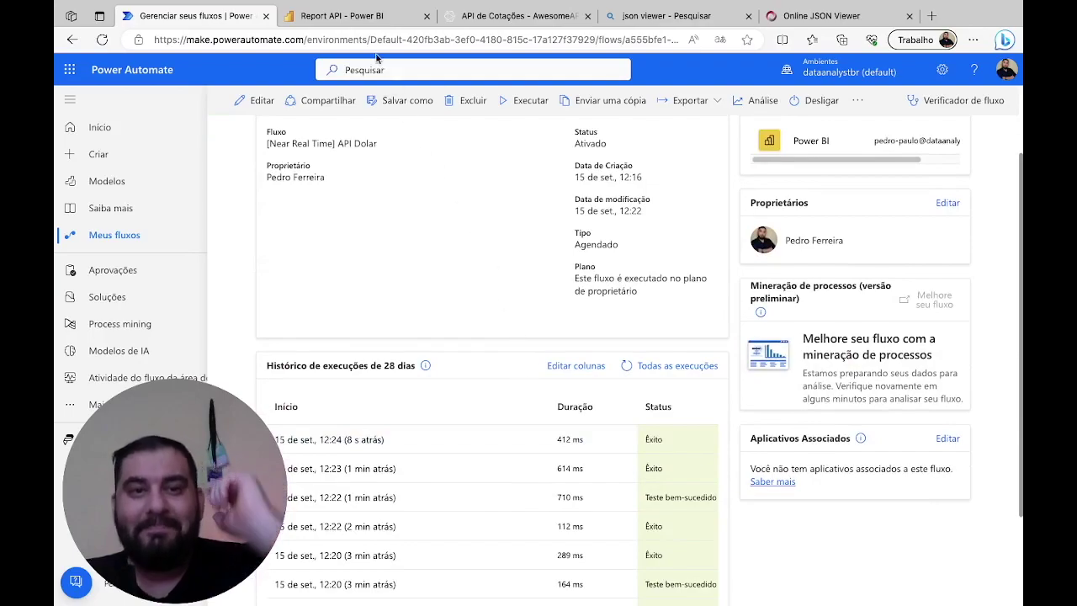
- Switch back to Report API in Power BI and refresh its visuals to check for new data points
left_click(372, 16)
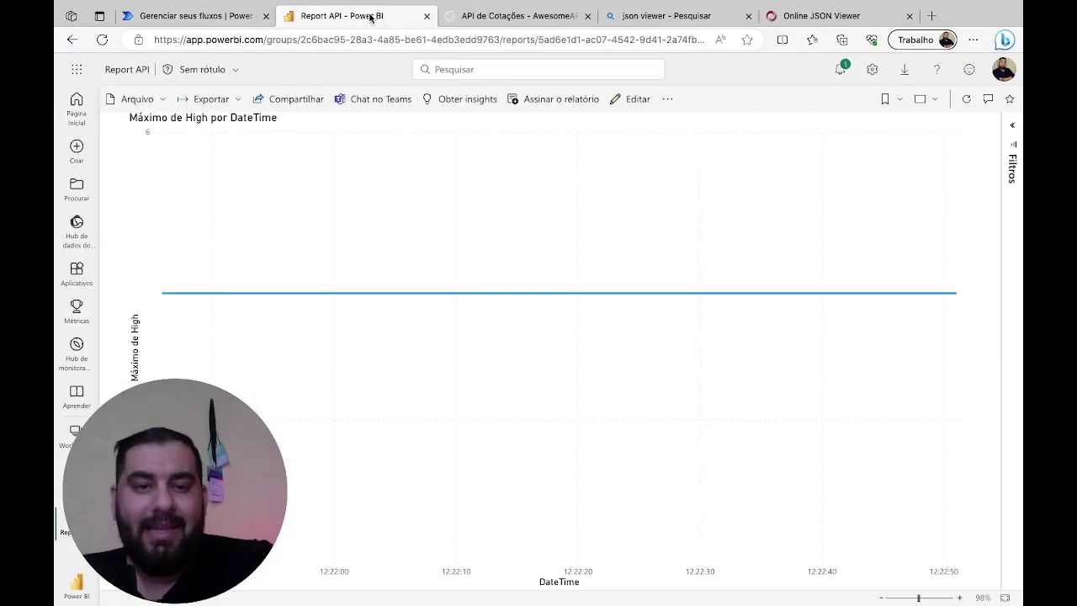
left_click(969, 106)
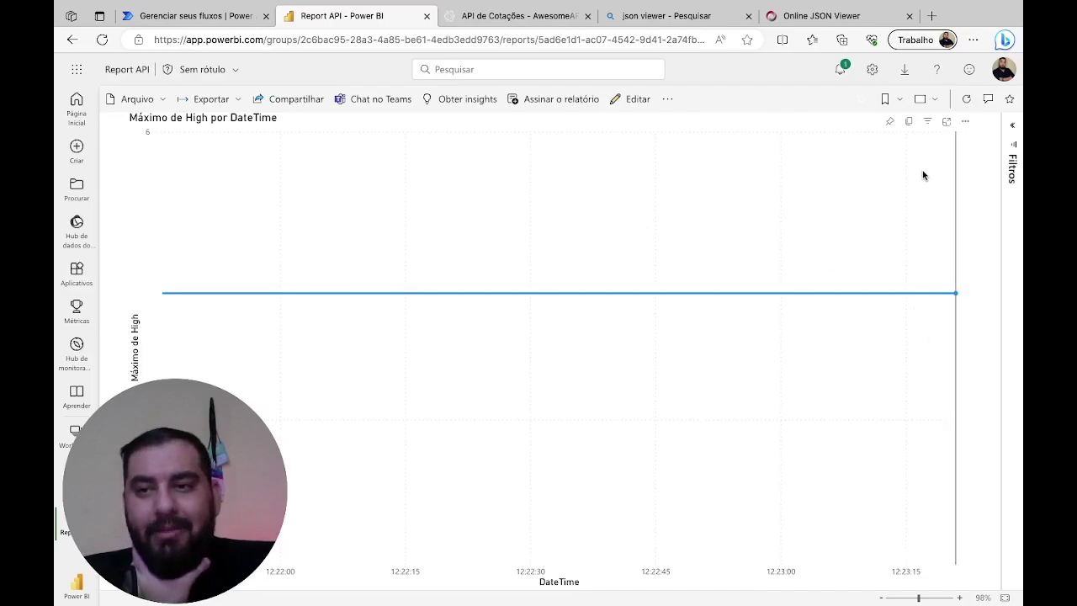
left_click(967, 101)
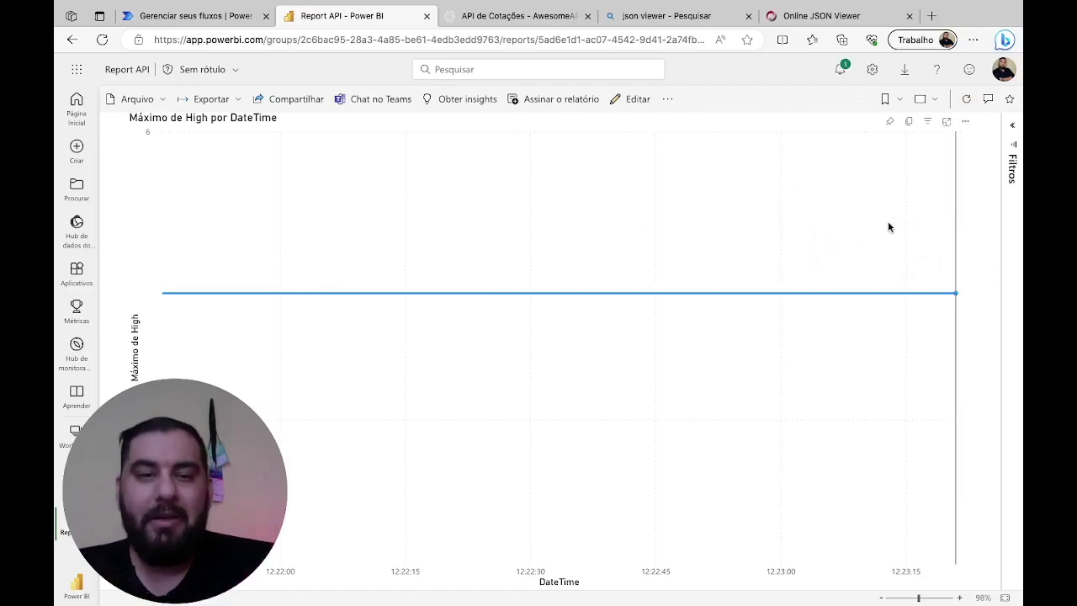
- Pin the line chart to a new dashboard named Dolar Near Real Time
mouse_move(890, 130)
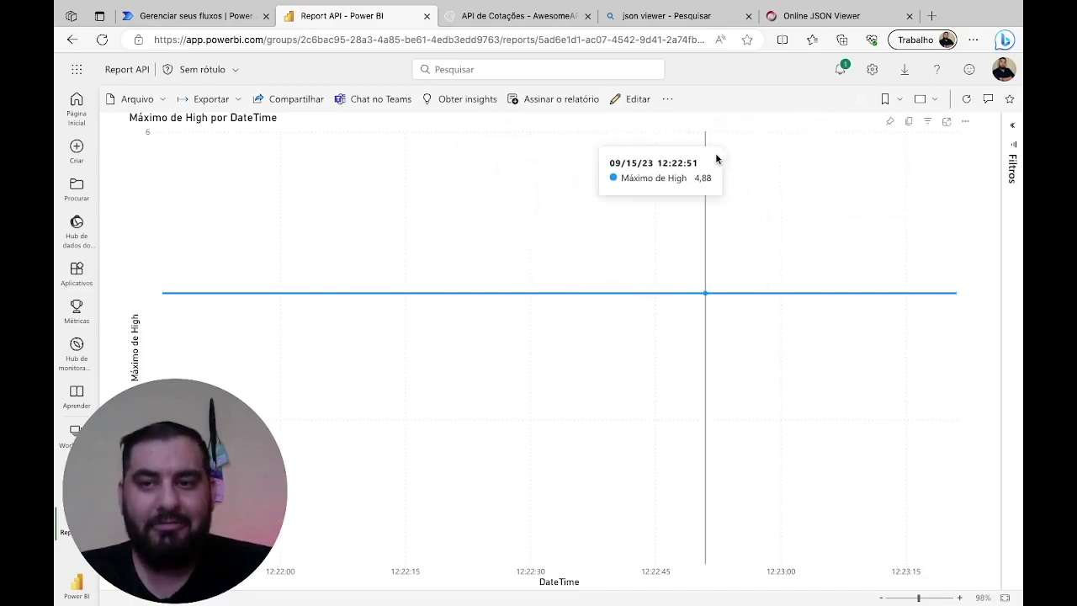
left_click(891, 123)
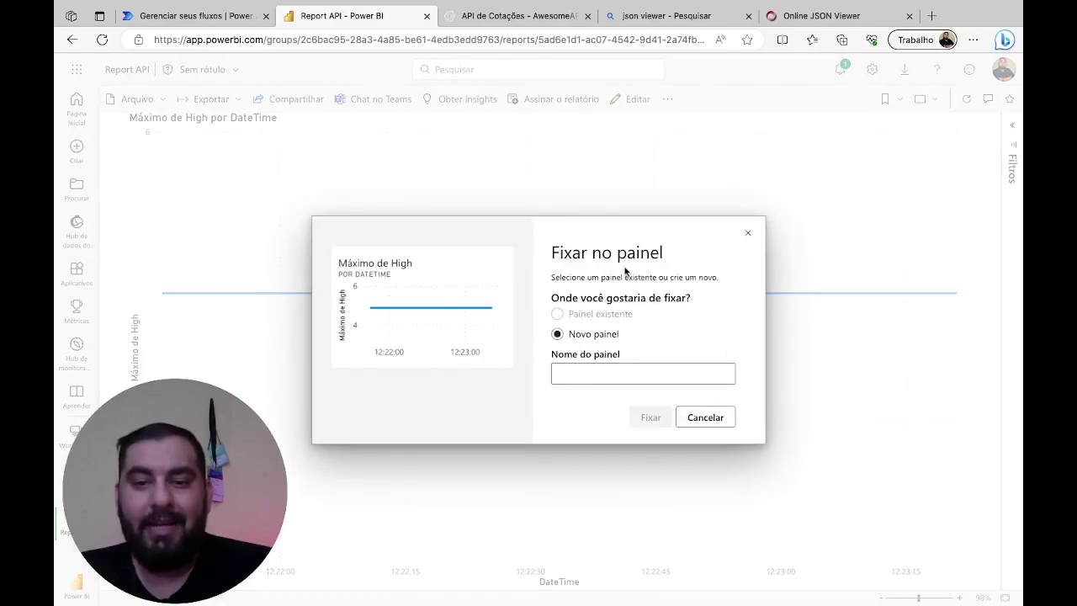
left_click(609, 372)
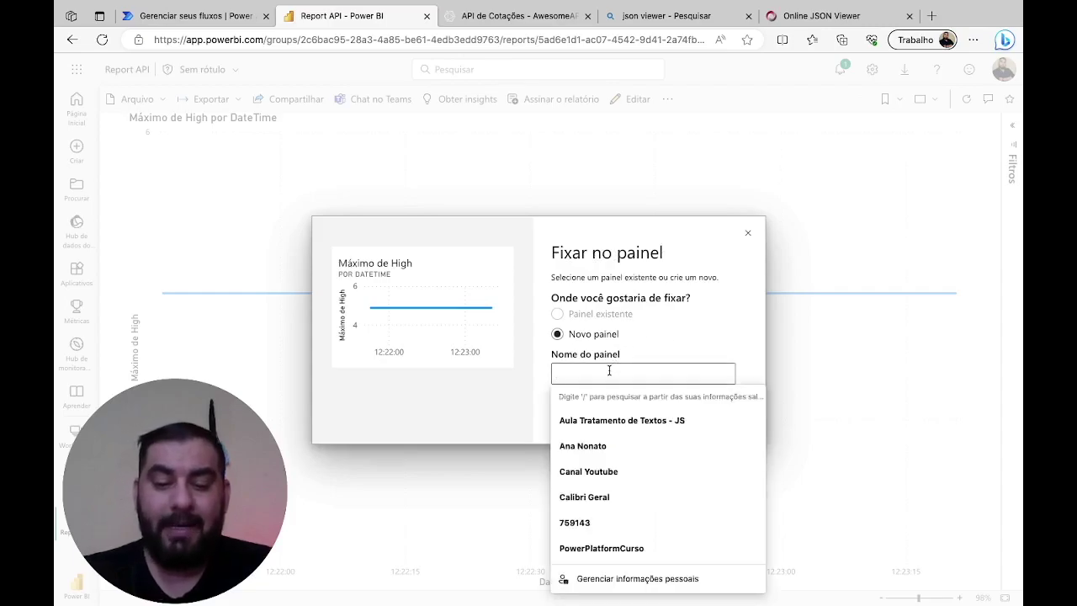
type("Dolar Near Real Time")
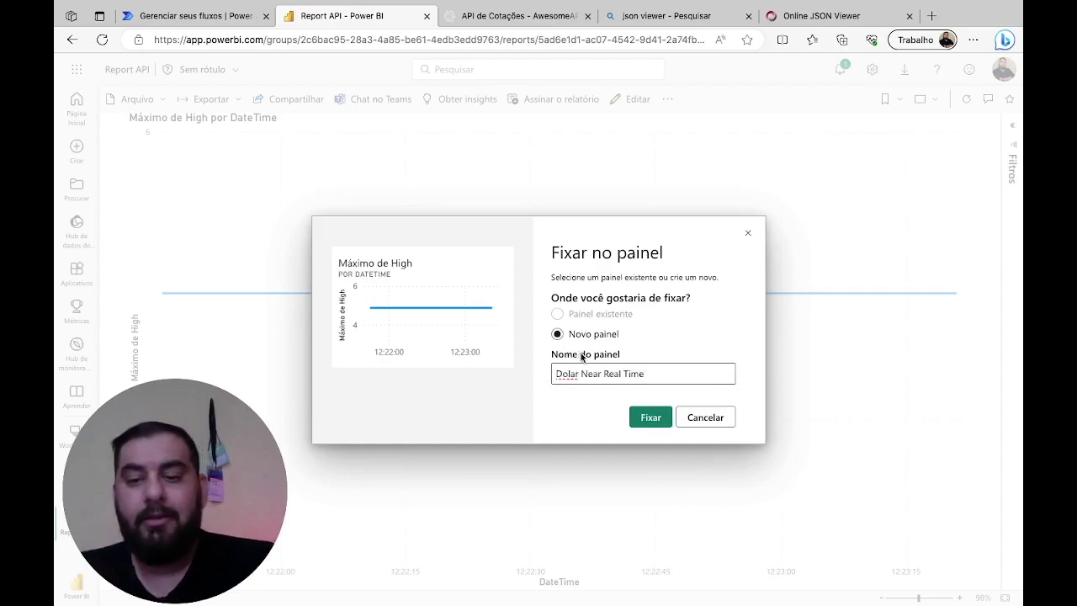
left_click(643, 417)
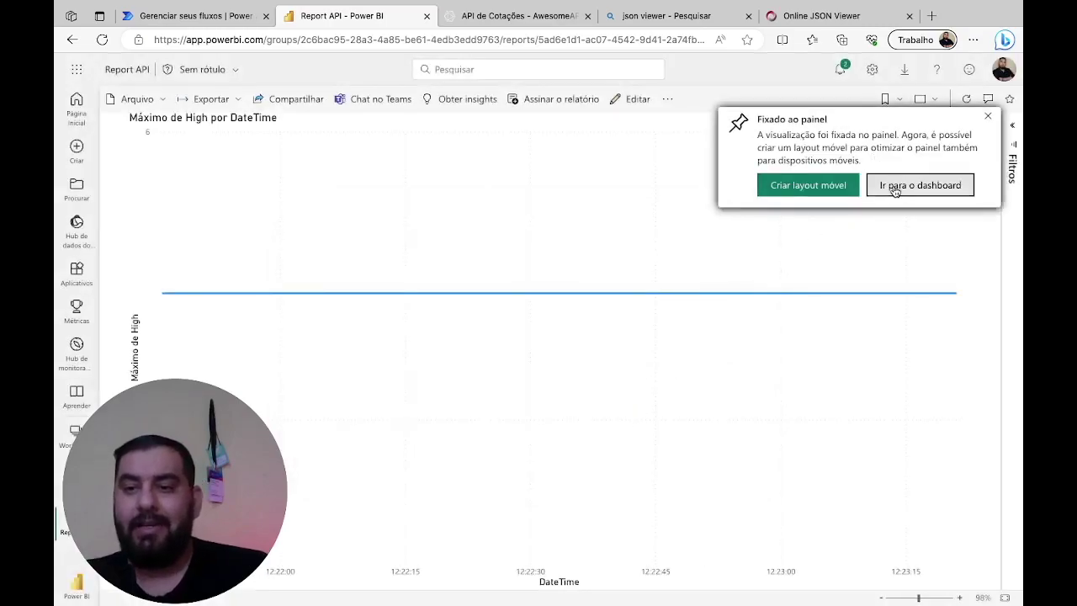
- Open the Dolar Near Real Time dashboard and enlarge the pinned chart tile
left_click(895, 188)
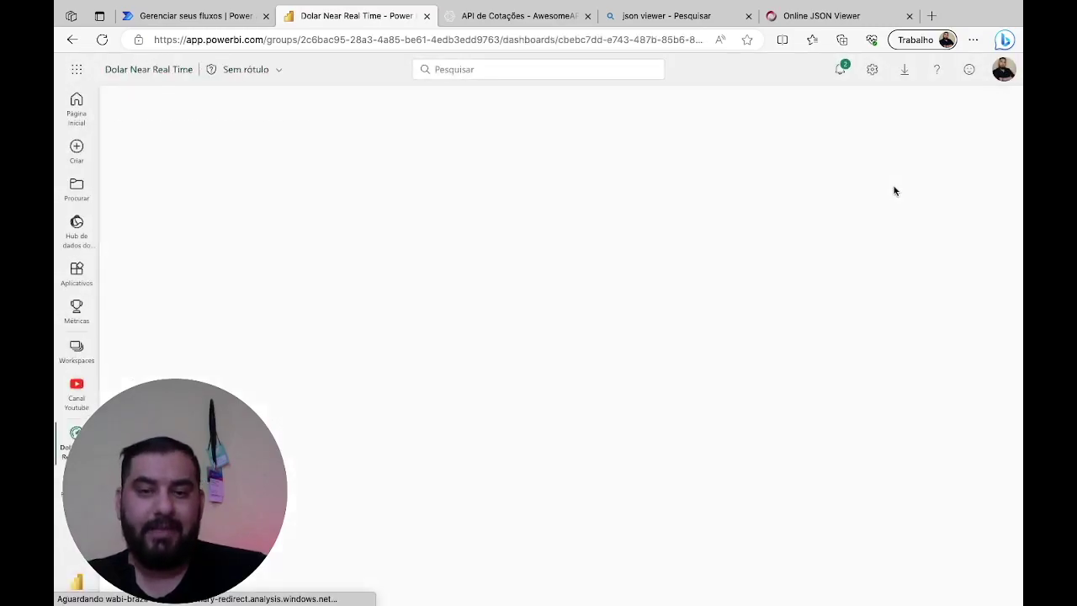
left_click_drag(446, 380, 878, 548)
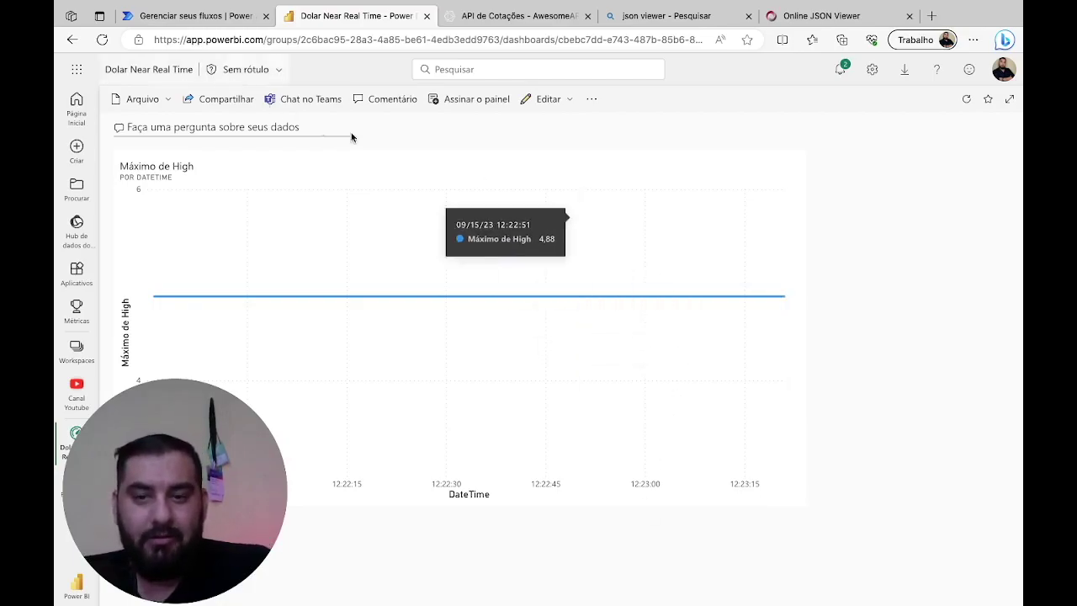
- Switch to Power Automate and refresh the flow's run history several times to check the latest executions
left_click(195, 16)
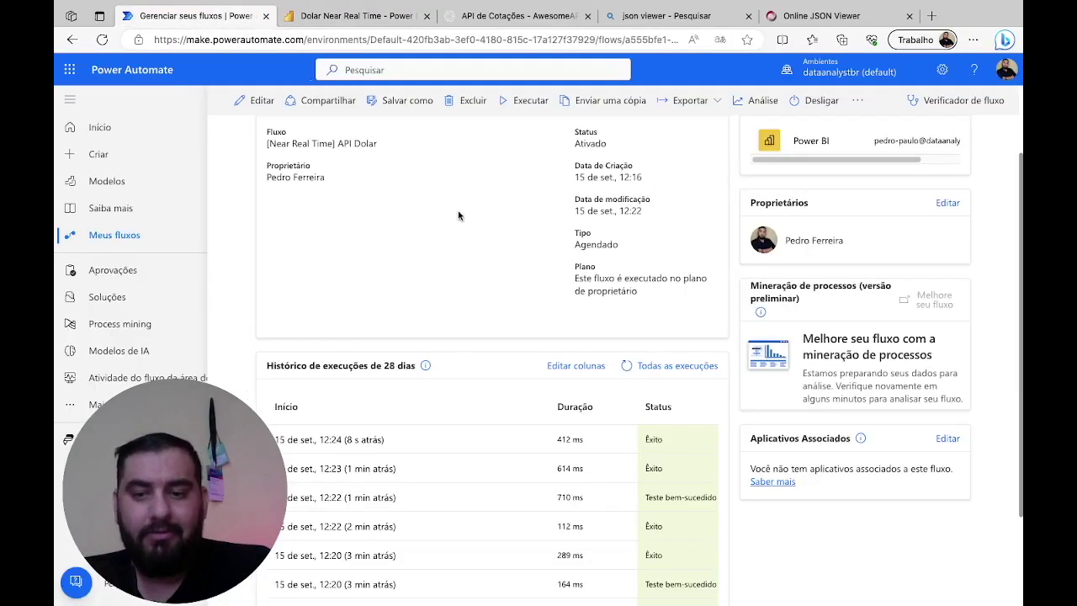
scroll(629, 370, "up", 2)
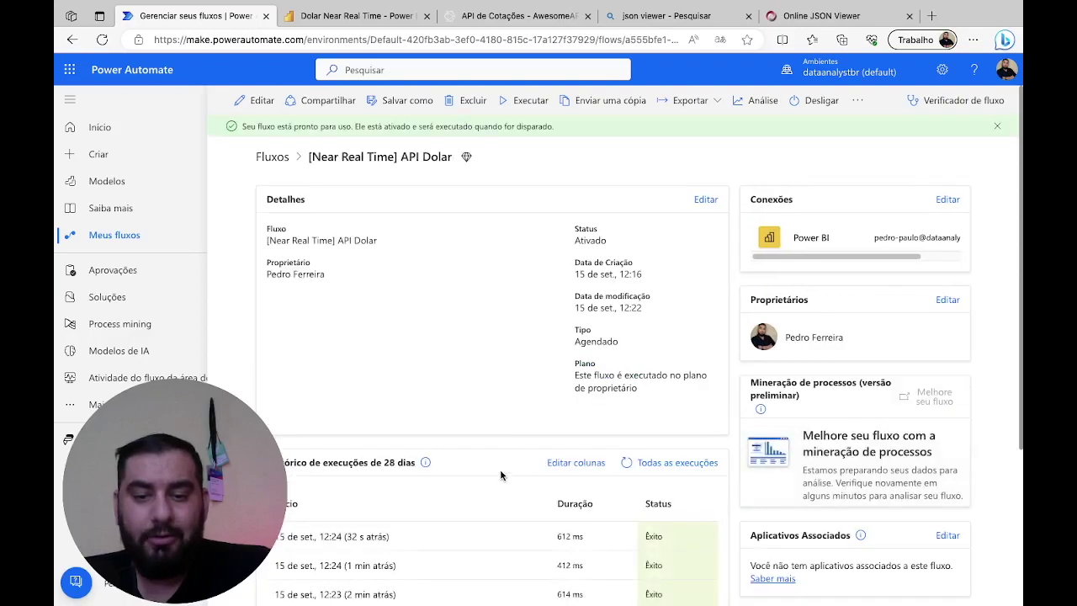
scroll(496, 471, "down", 2)
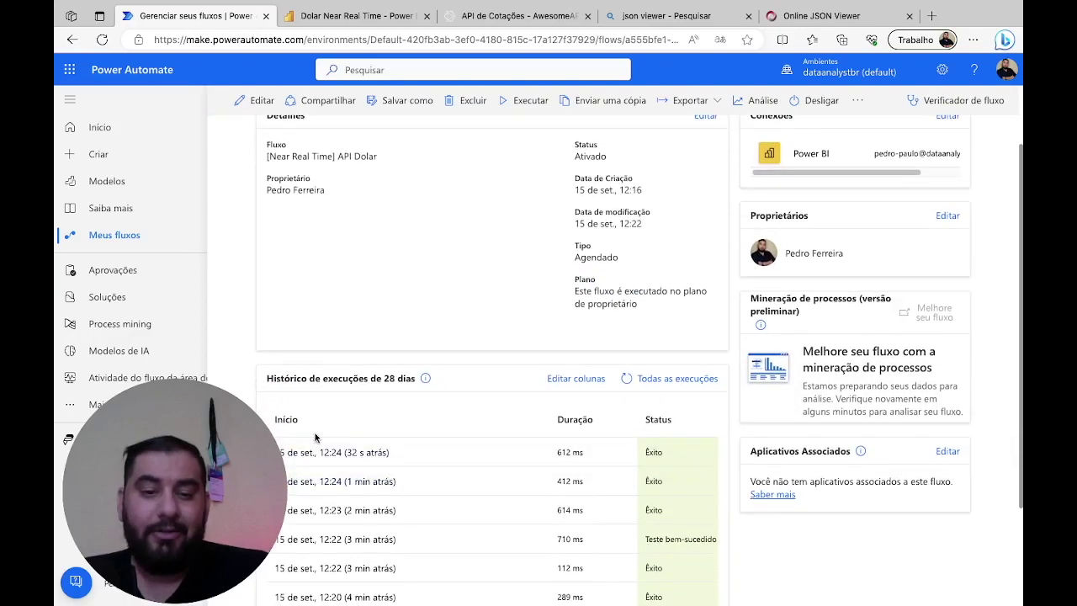
left_click(632, 384)
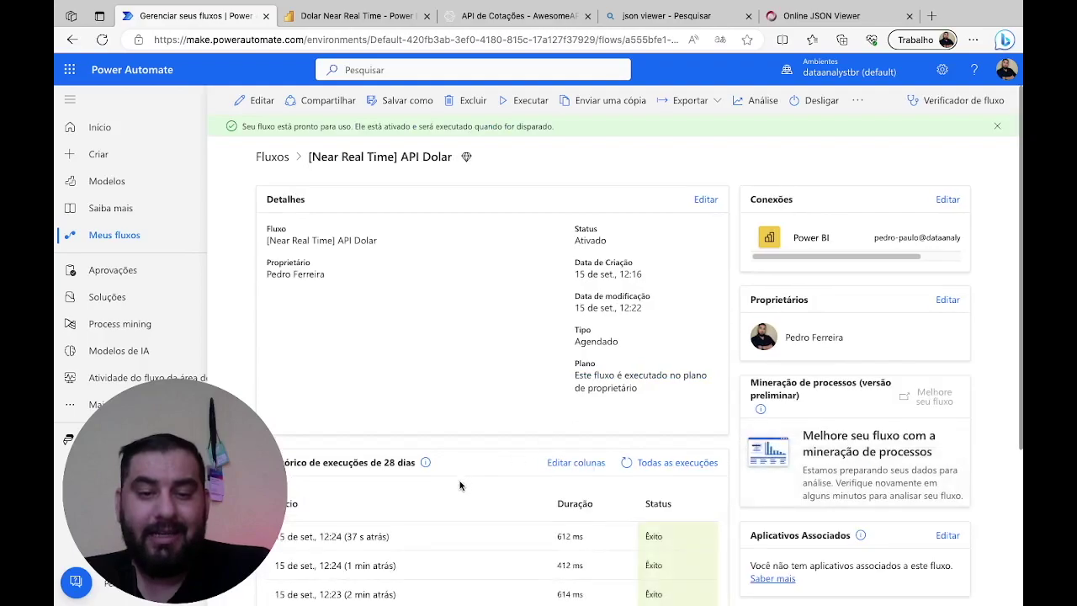
scroll(463, 484, "down", 2)
left_click(632, 365)
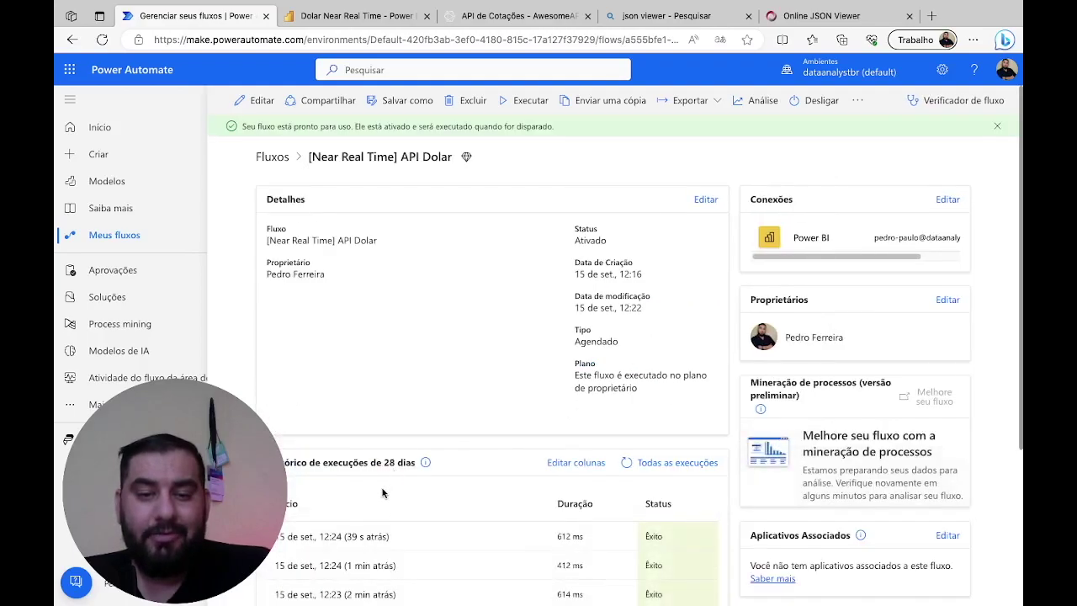
scroll(470, 382, "down", 3)
left_click(633, 242)
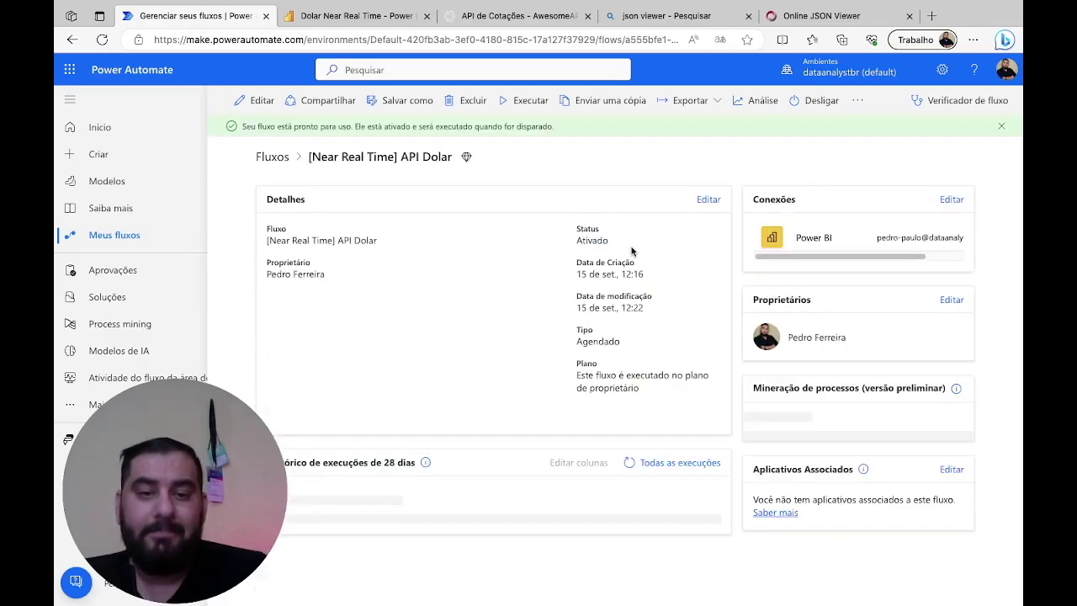
scroll(492, 431, "down", 1)
scroll(490, 431, "down", 1)
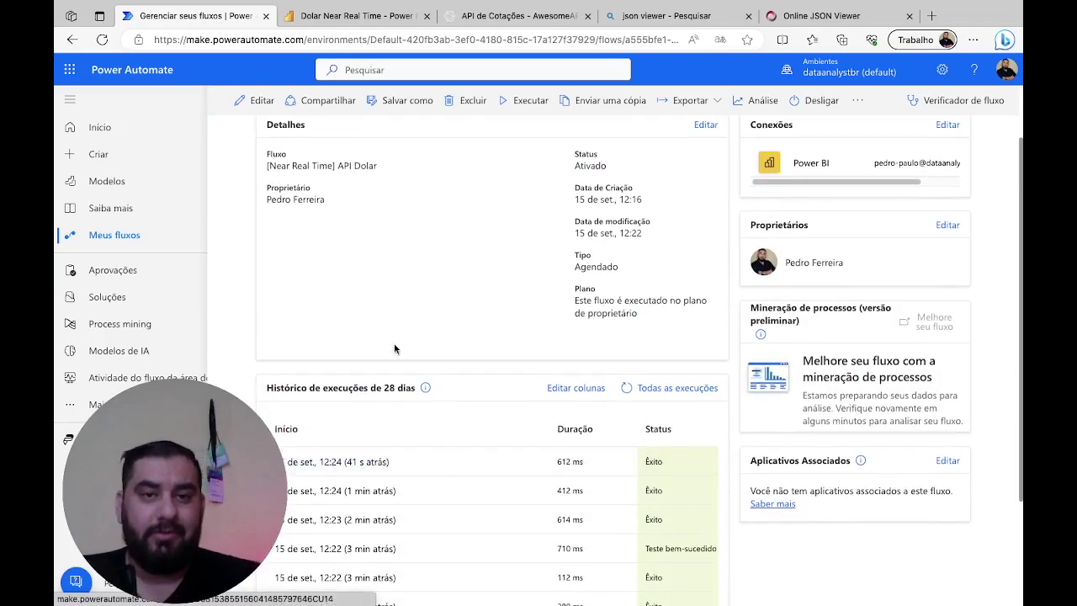
- Return to the Dolar Near Real Time dashboard in Power BI and inspect the newest points on the chart
left_click(376, 24)
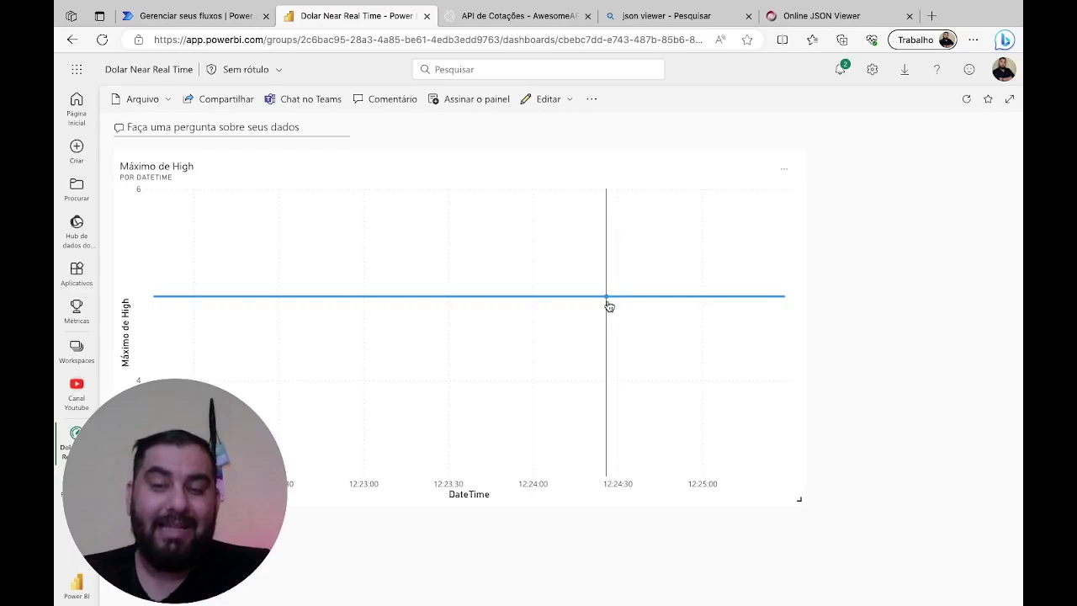
mouse_move(609, 307)
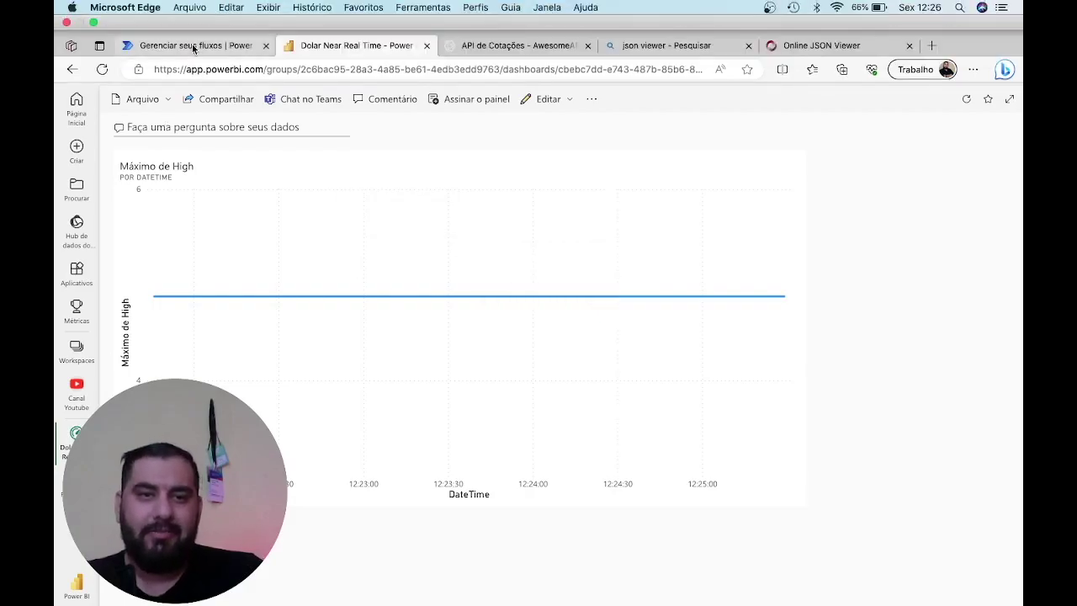
- Switch to Power Automate, open the [Near Real Time] API Dolar flow for editing and open its Recurrence trigger
left_click(193, 47)
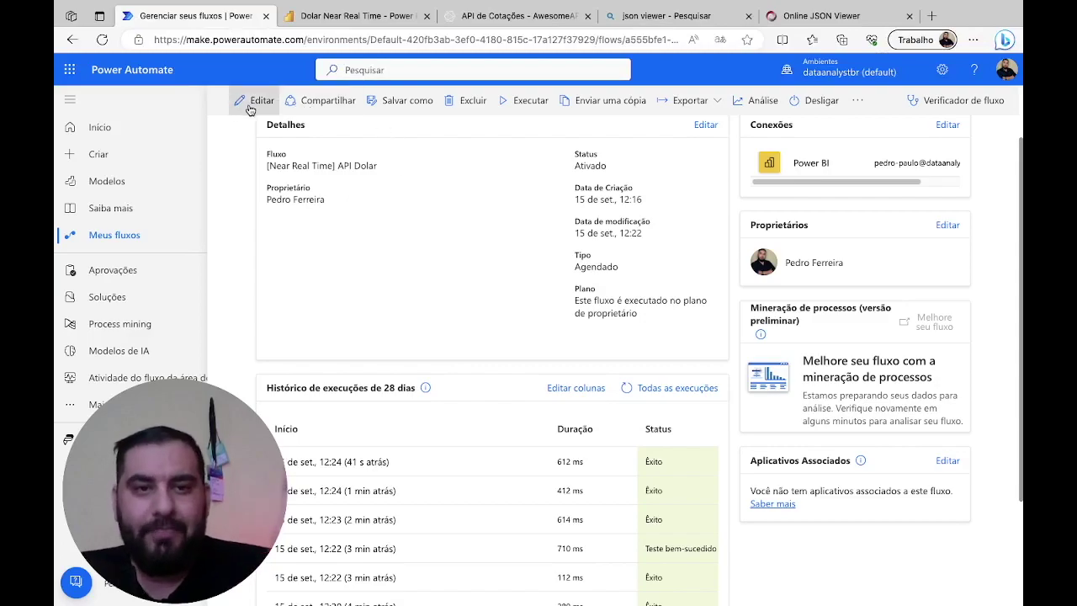
left_click(253, 101)
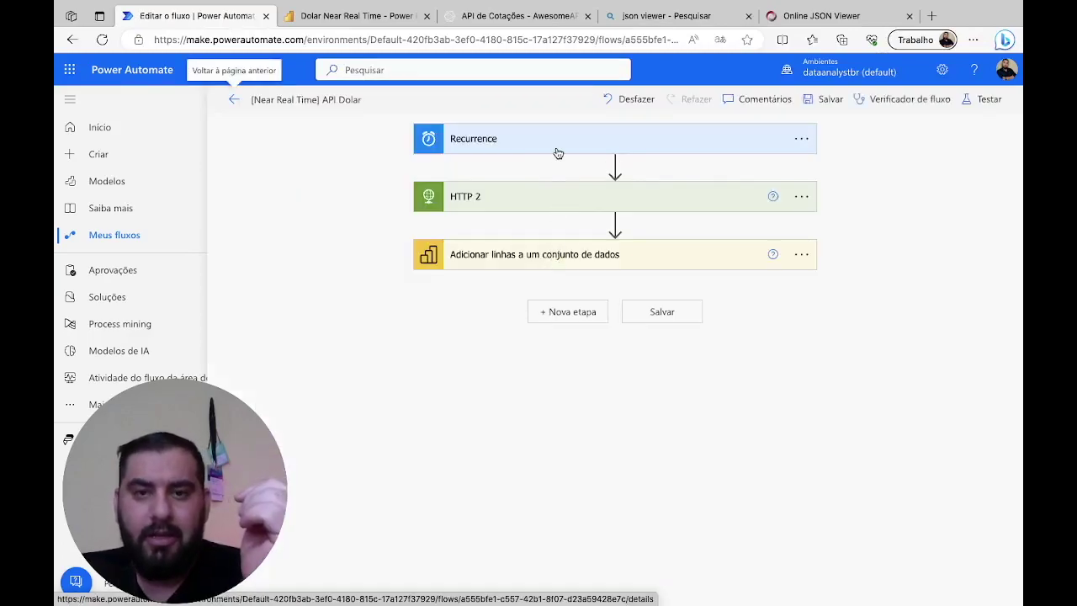
left_click(556, 152)
- Switch to the AwesomeAPI documentation and check how often the selected-currencies endpoint is updated
left_click(519, 15)
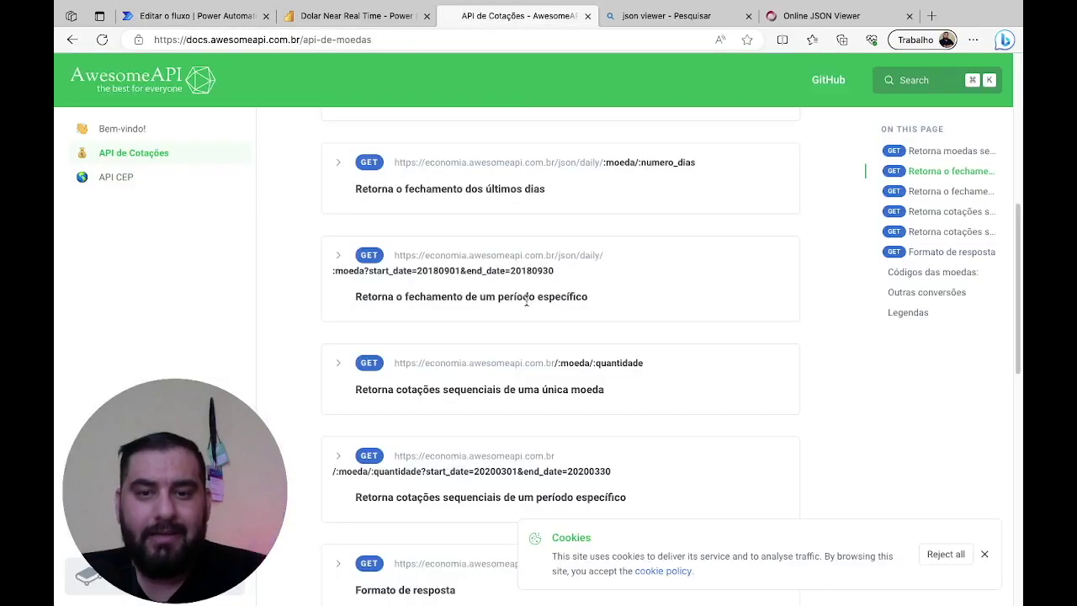
scroll(528, 299, "up", 10)
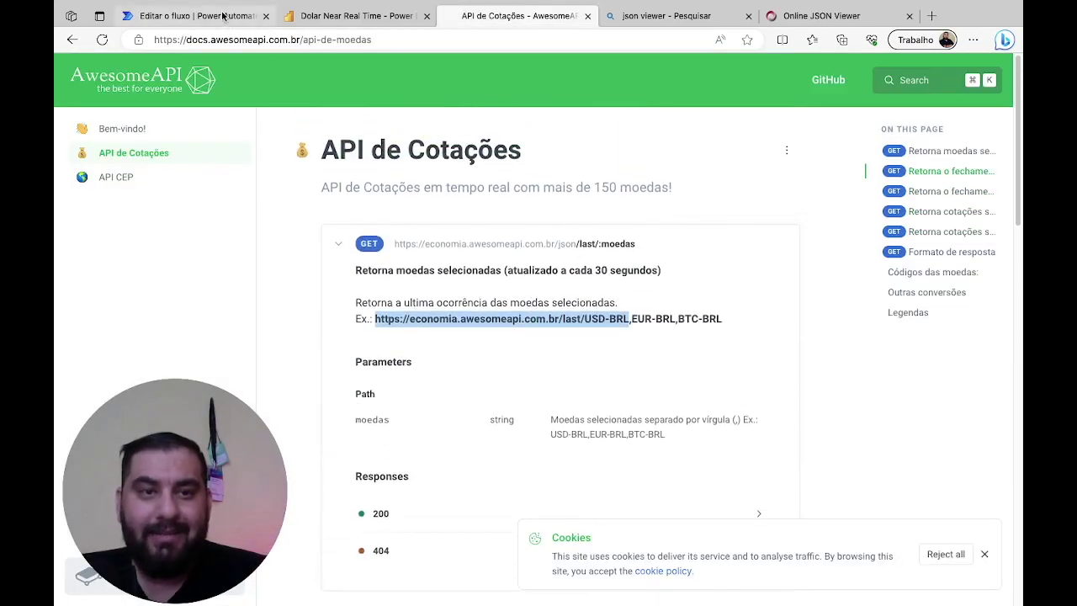
- Switch to Power Automate and try to save the flow with the Recurrence trigger set to interval 30 and frequency Segundo
left_click(223, 17)
left_click(659, 186)
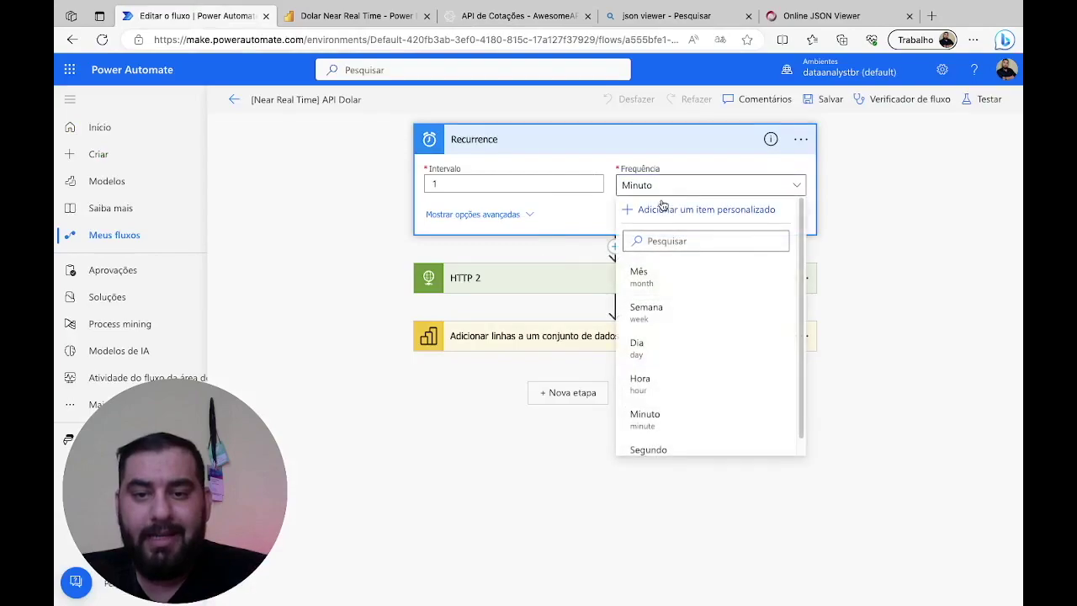
scroll(682, 433, "down", 1)
left_click(669, 440)
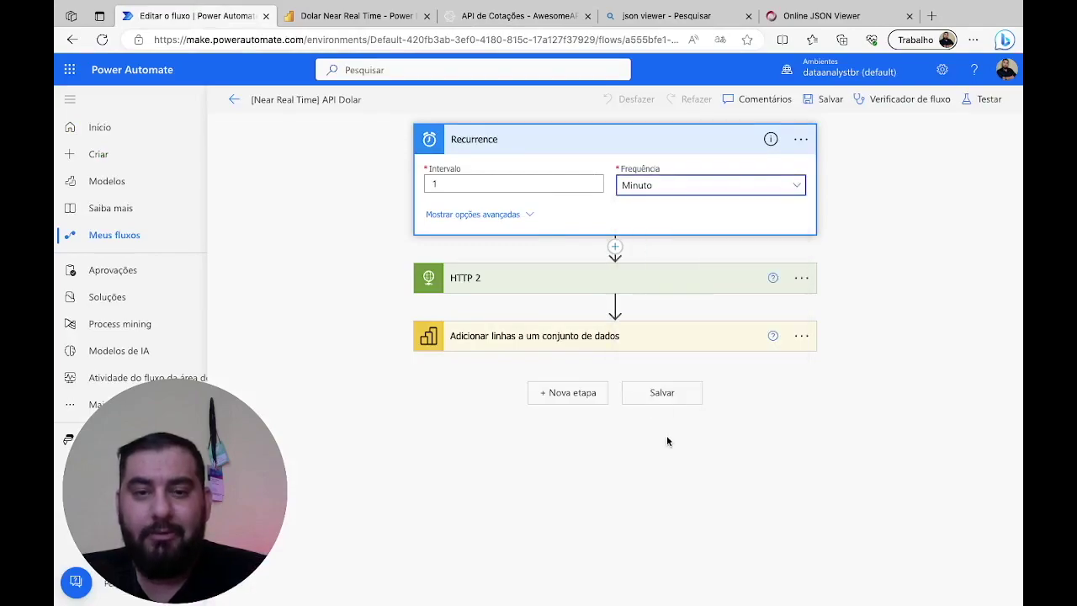
left_click_drag(481, 181, 350, 185)
type("30")
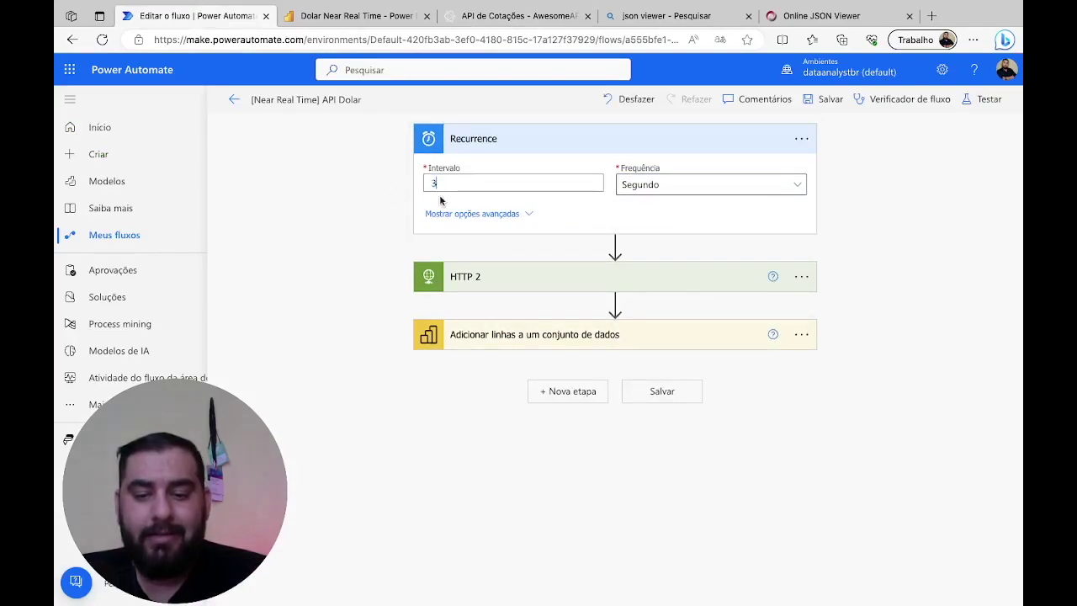
left_click(829, 103)
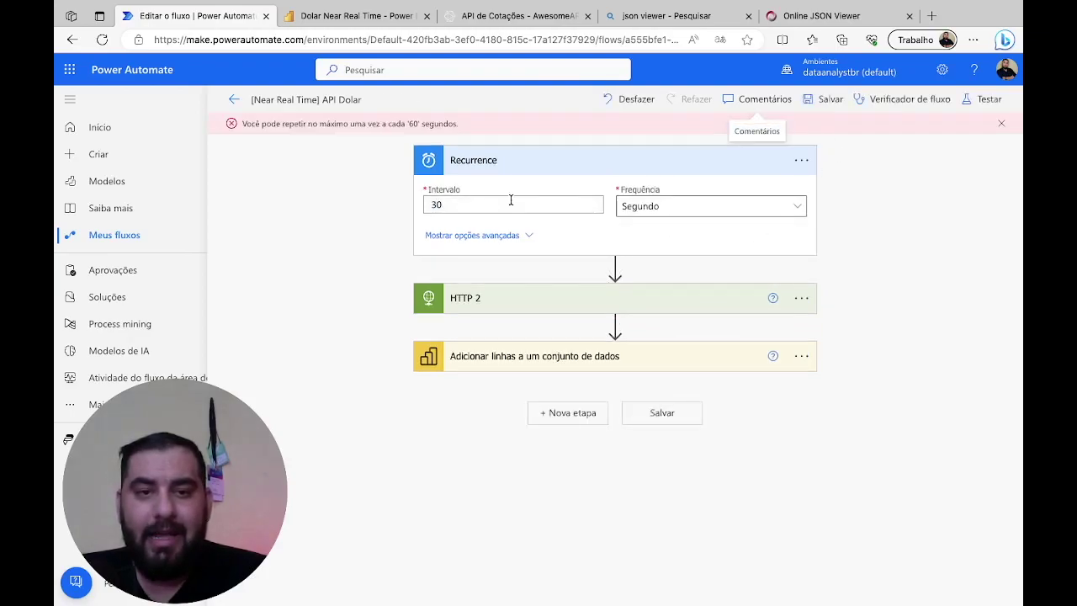
left_click(524, 308)
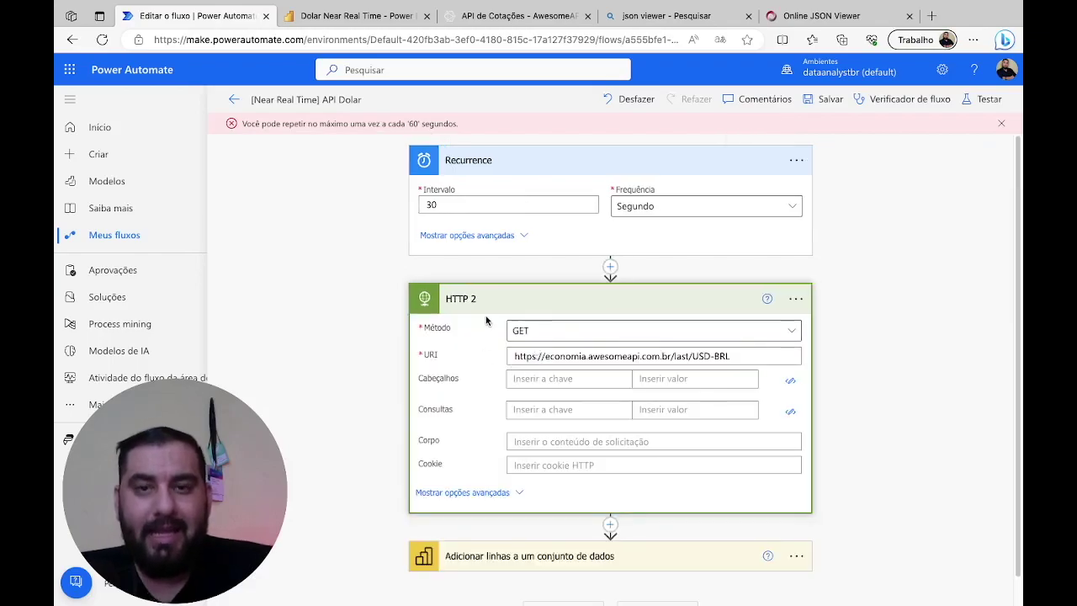
- Set the Recurrence trigger to interval 1 and frequency Minuto, and save the flow
left_click(685, 207)
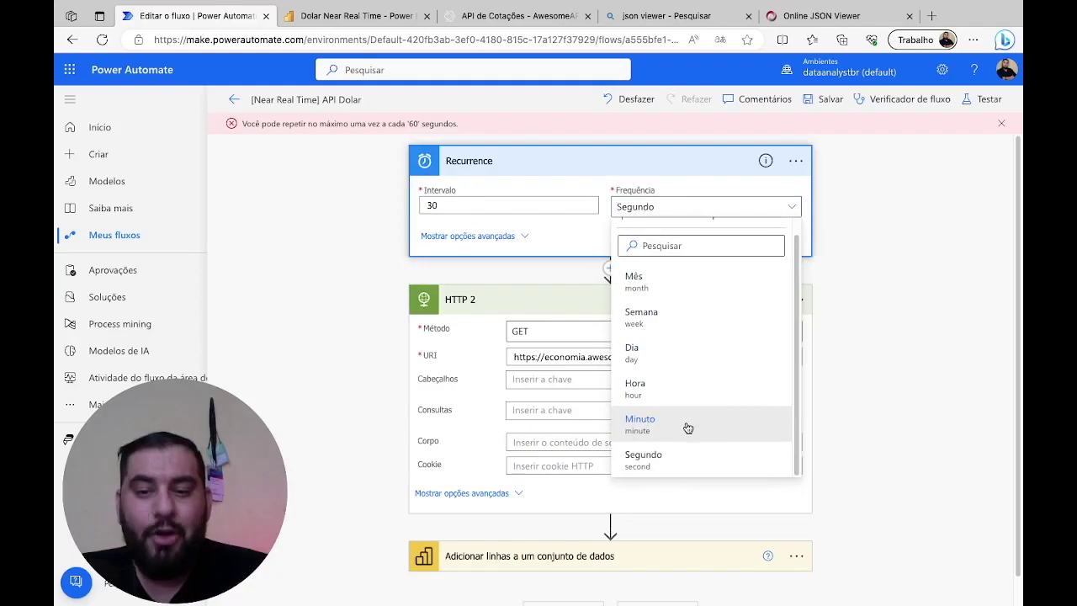
key("Escape")
key("Up")
left_click_drag(460, 205, 373, 209)
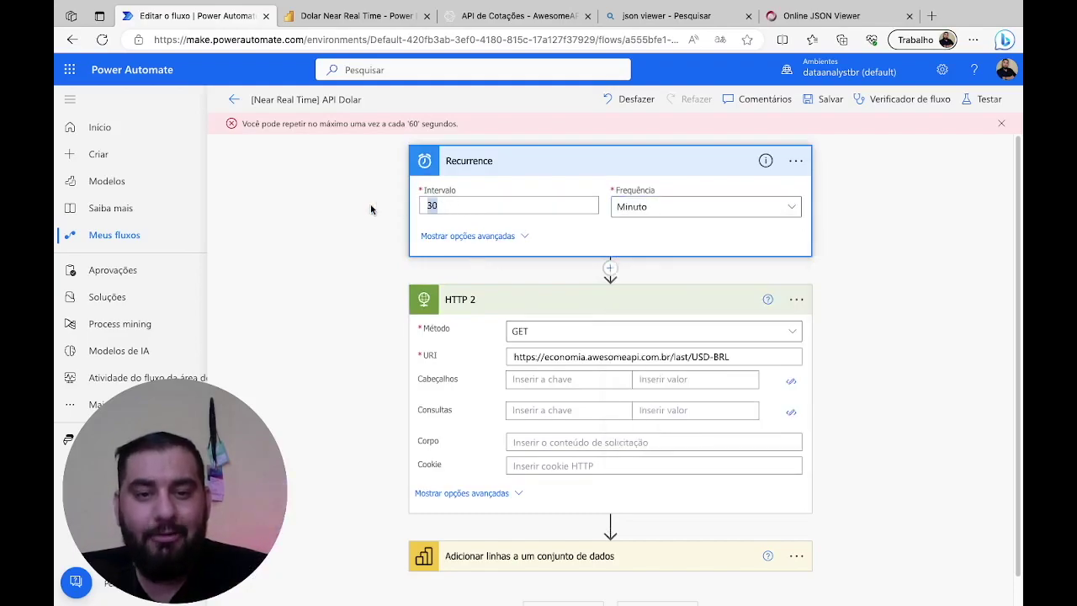
type("1")
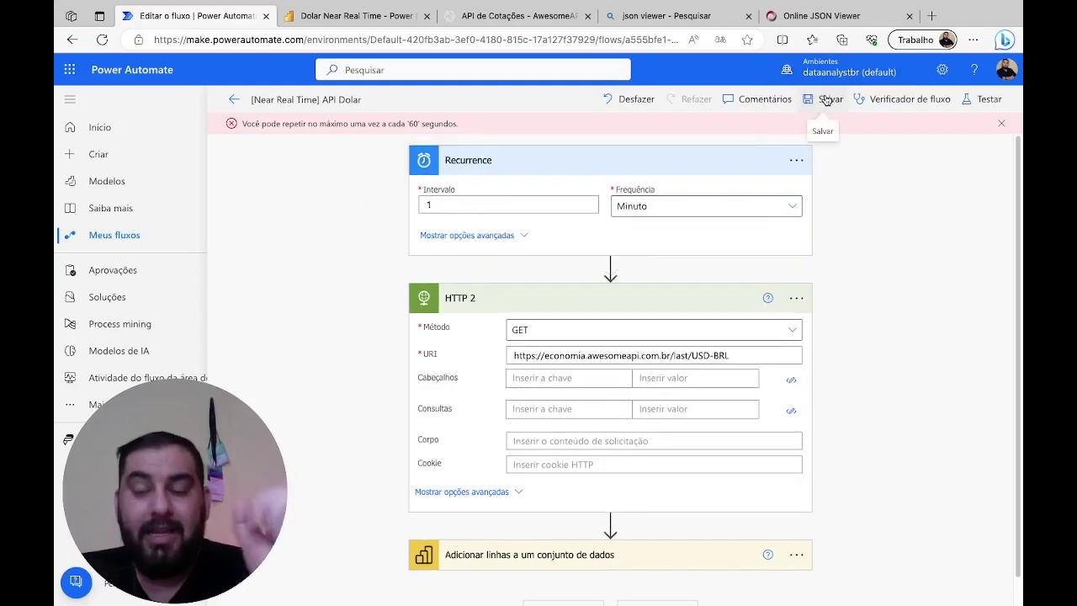
left_click(828, 99)
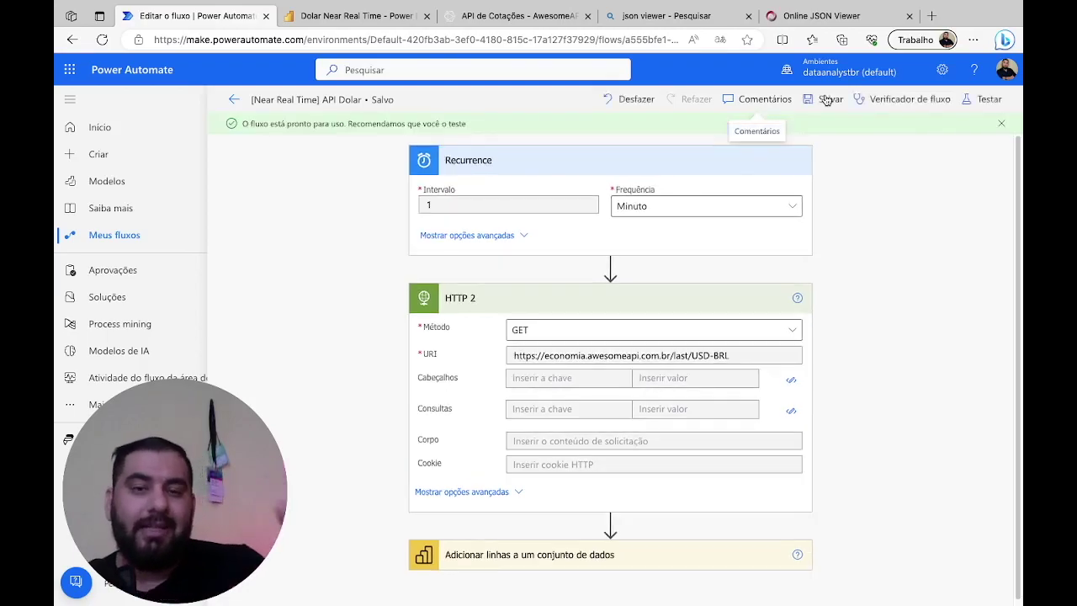
- Leave the flow editor for the flow's details page and review its 28-day run history
left_click(235, 102)
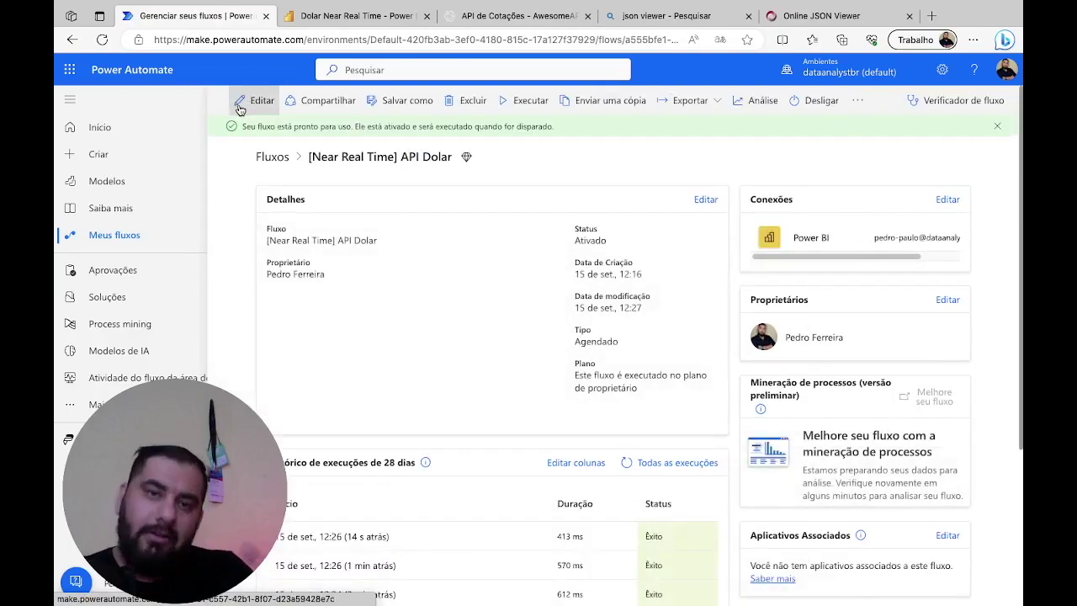
scroll(496, 345, "down", 2)
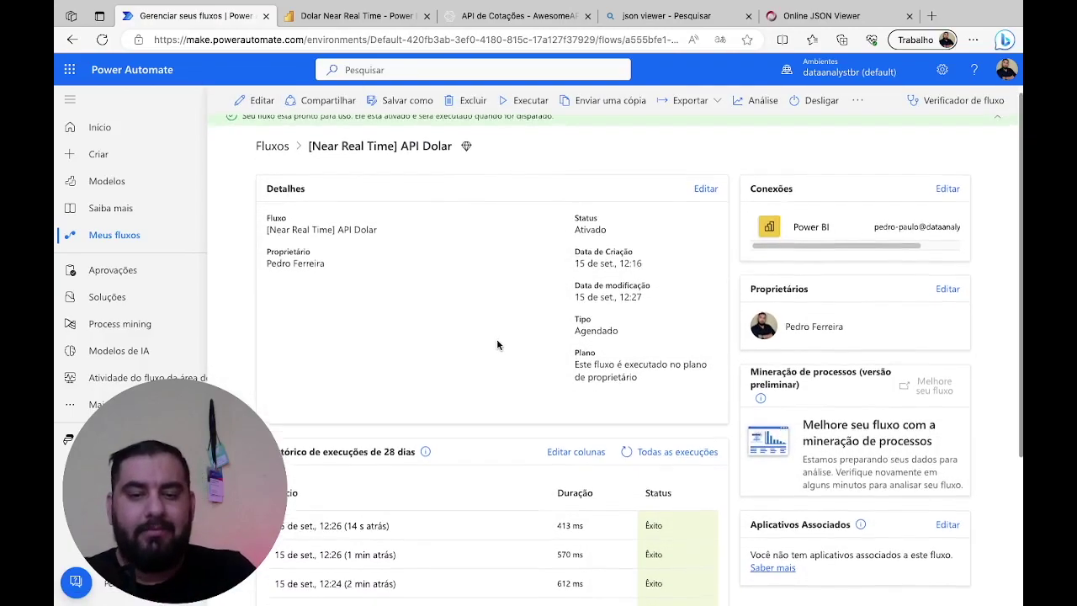
scroll(497, 345, "down", 3)
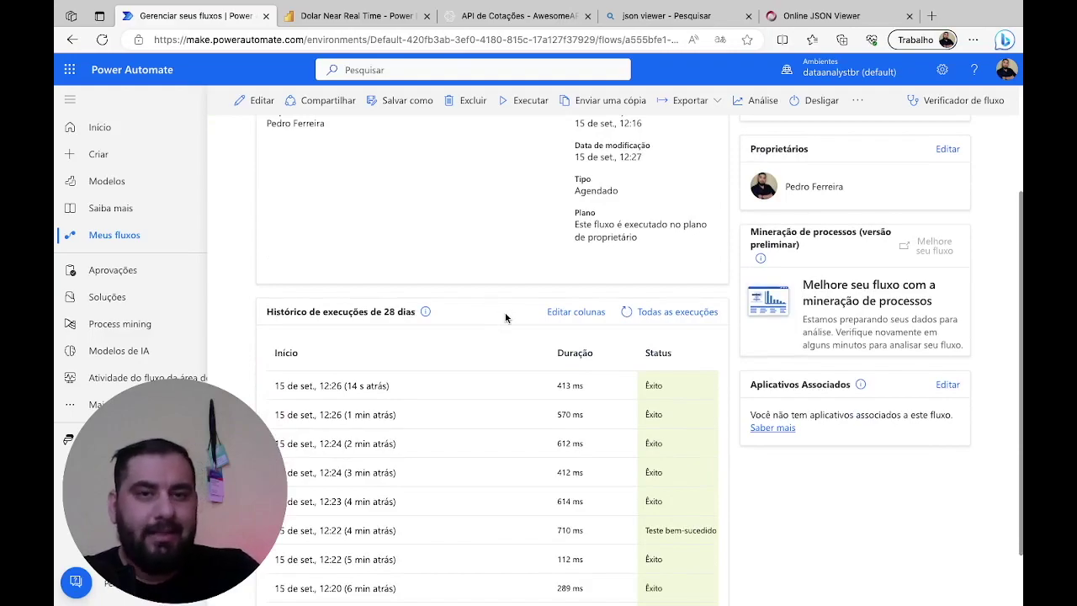
- Switch to the Dolar Near Real Time dashboard in Power BI and inspect points along the Máximo de High line chart
left_click(381, 20)
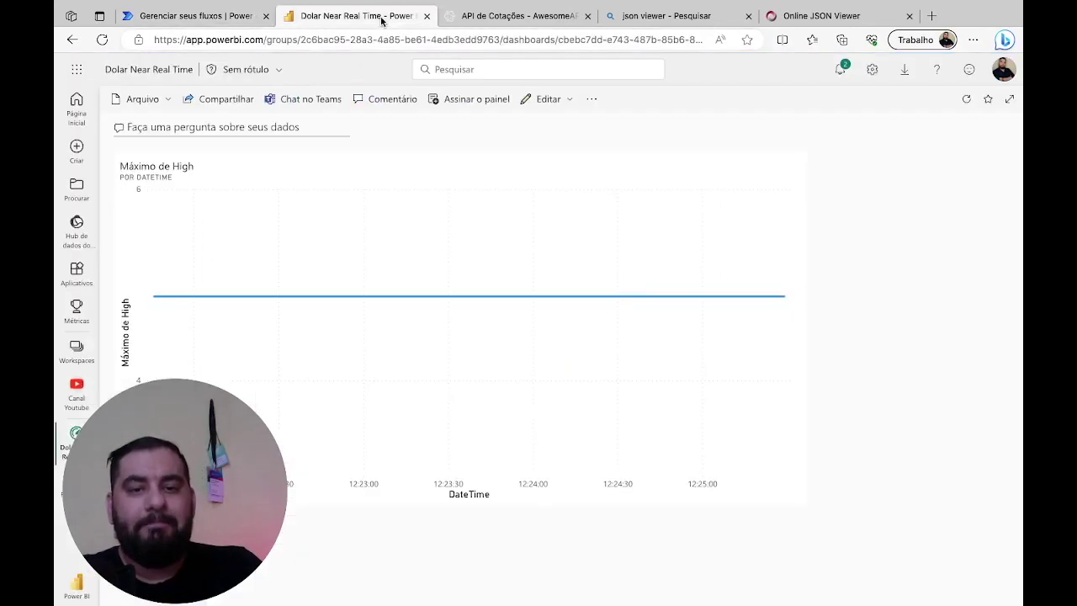
mouse_move(460, 250)
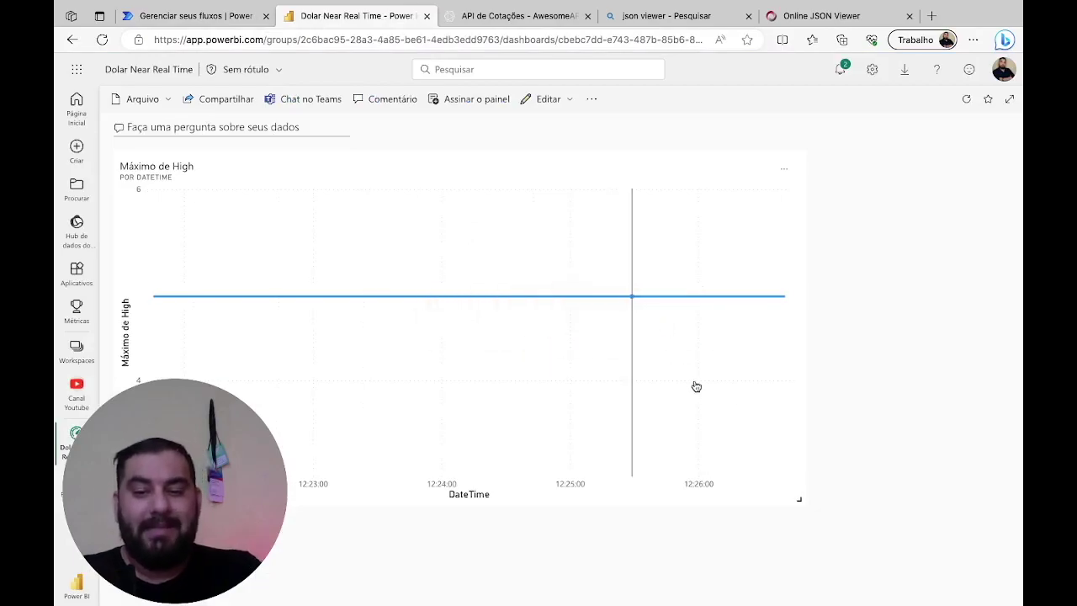
mouse_move(515, 350)
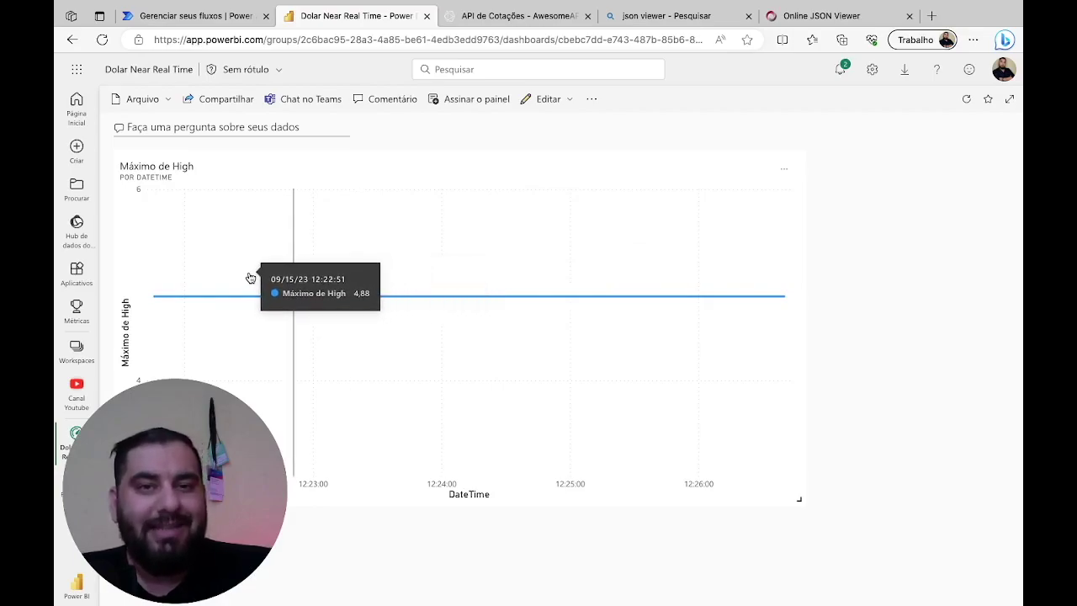
- Open the Canal Youtube workspace to review its items, and revisit the selected-currencies endpoint in the AwesomeAPI documentation
left_click(77, 349)
left_click(198, 248)
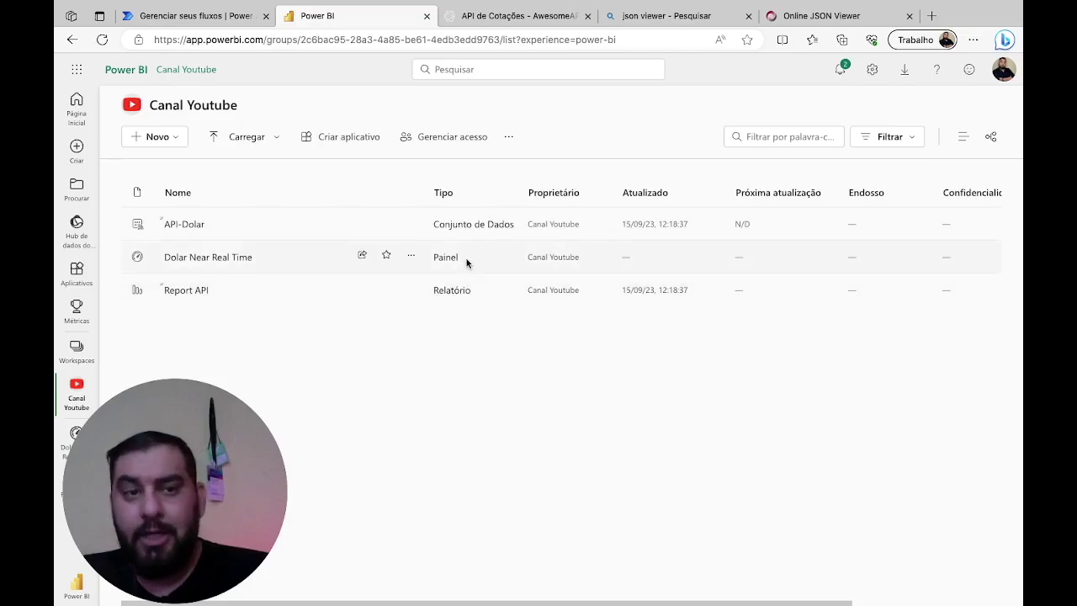
left_click(221, 17)
left_click(557, 17)
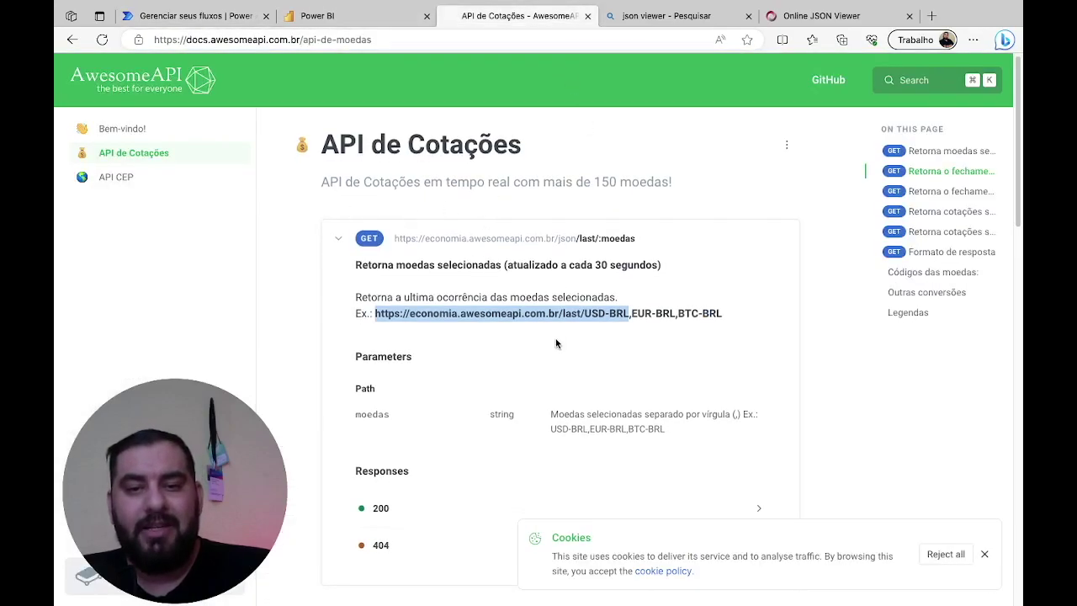
scroll(555, 343, "up", 1)
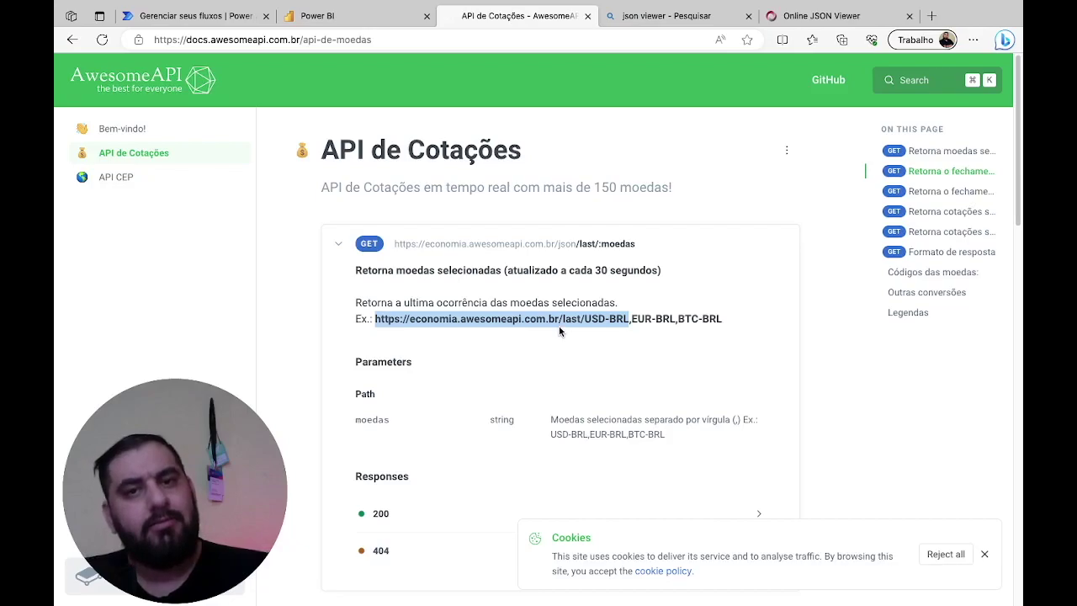